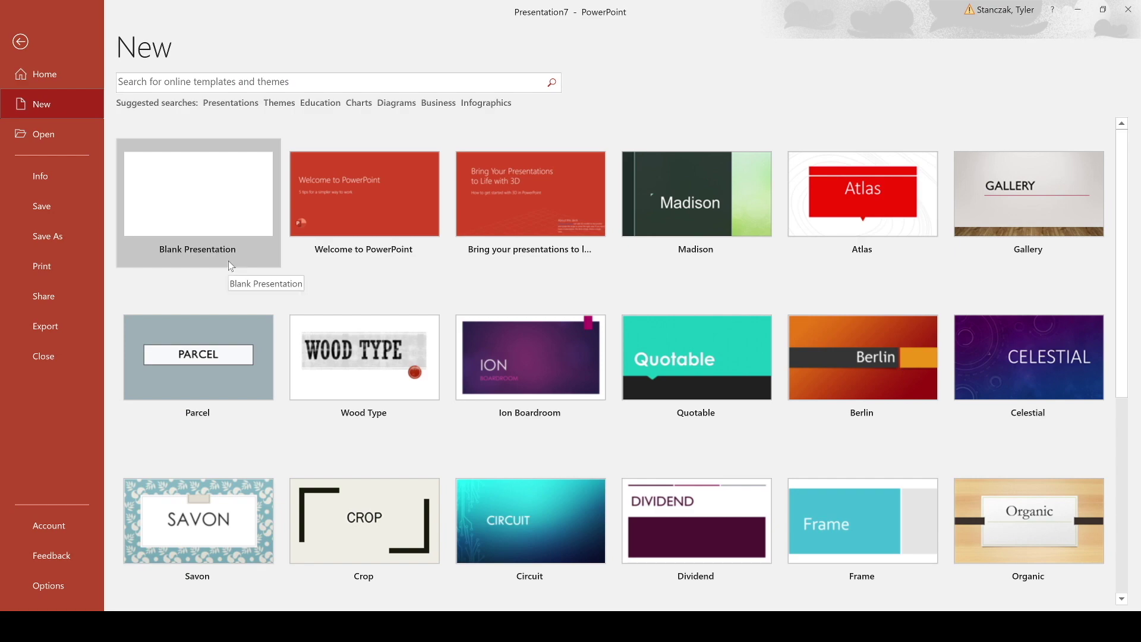
Create a blank presentation and add a Title and Content slide
{"action": "left_click", "coordinate": [221, 205]}
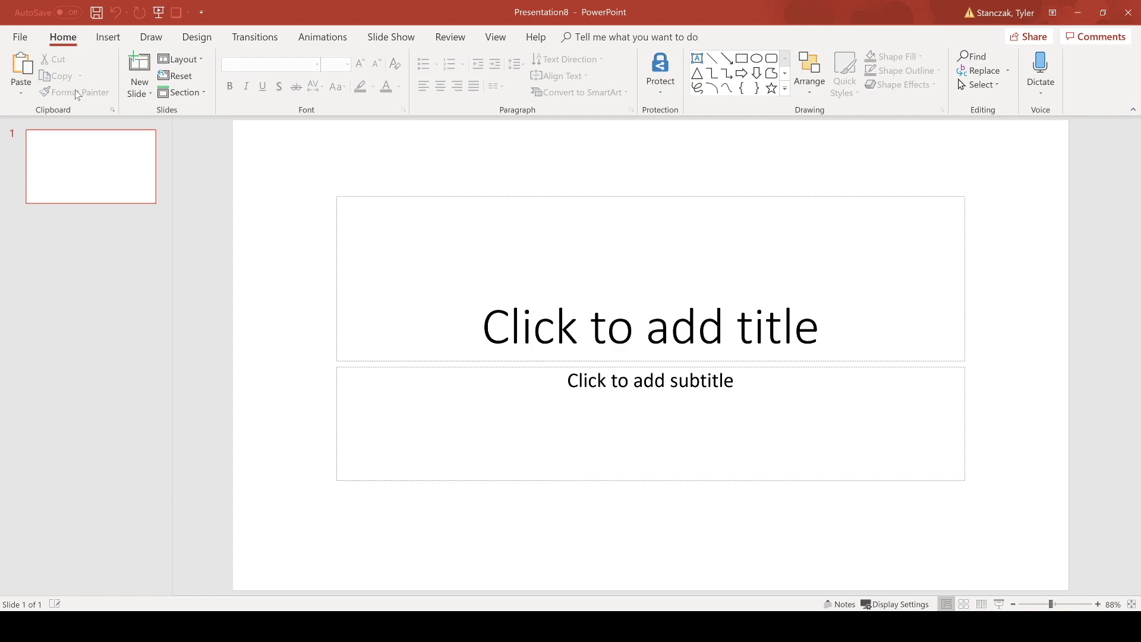
{"action": "left_click", "coordinate": [139, 91]}
{"action": "left_click", "coordinate": [252, 143]}
Add a Section Header slide as slide 3 and switch it to the Two Content layout
{"action": "left_click", "coordinate": [139, 90]}
{"action": "left_click", "coordinate": [325, 143]}
{"action": "left_click", "coordinate": [180, 59]}
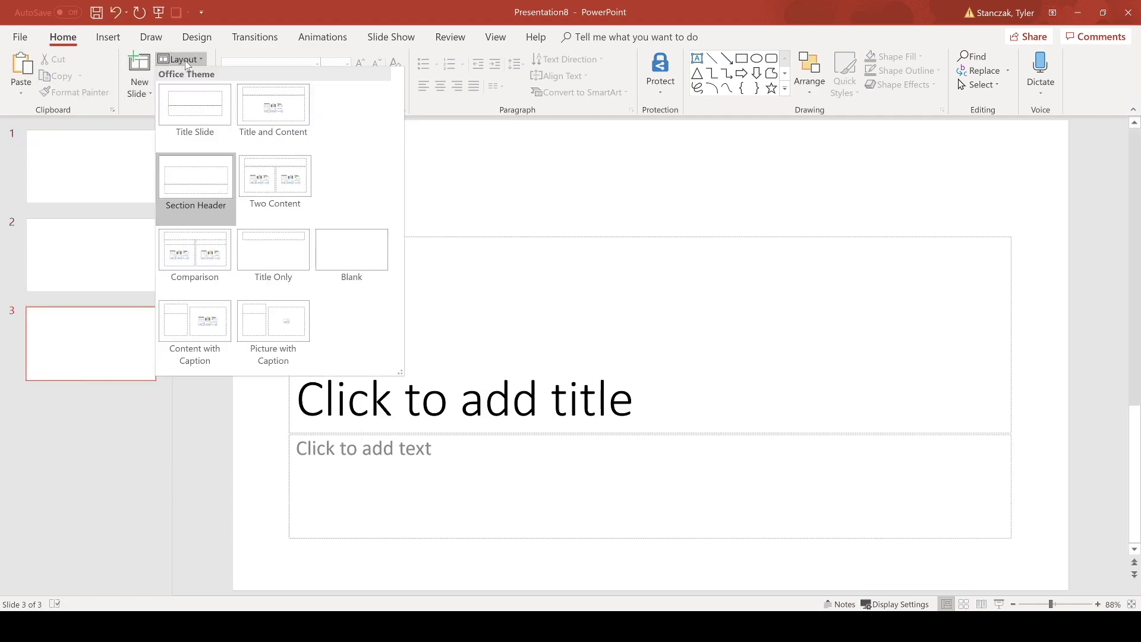
{"action": "left_click", "coordinate": [269, 178]}
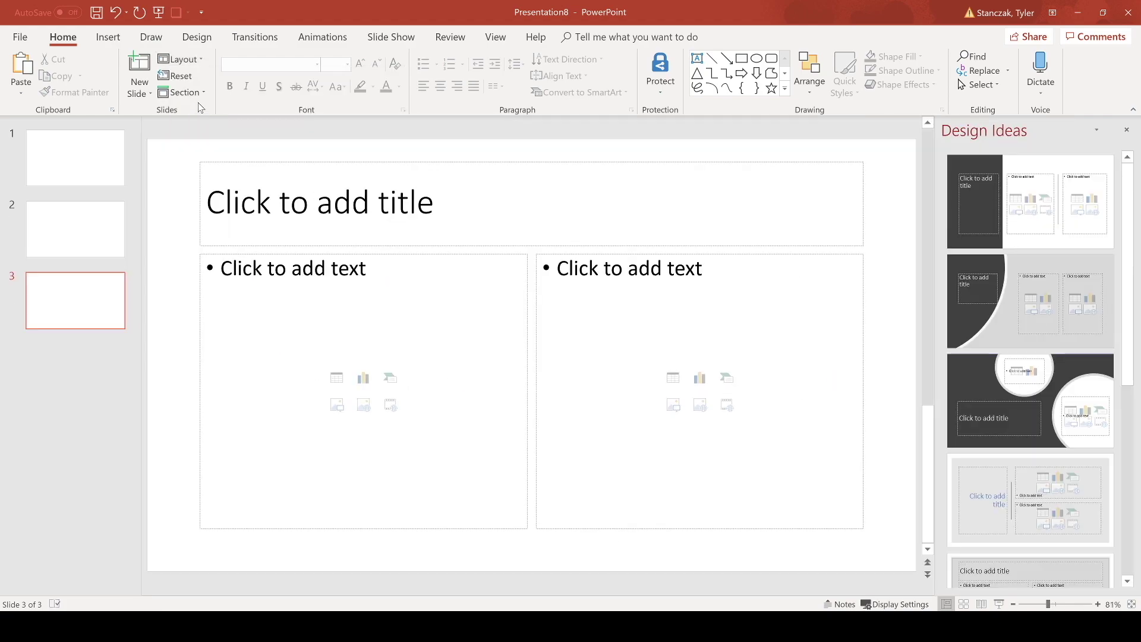
Add a section starting at slide 3 named 'New Section'
{"action": "left_click", "coordinate": [181, 92]}
{"action": "left_click", "coordinate": [189, 110]}
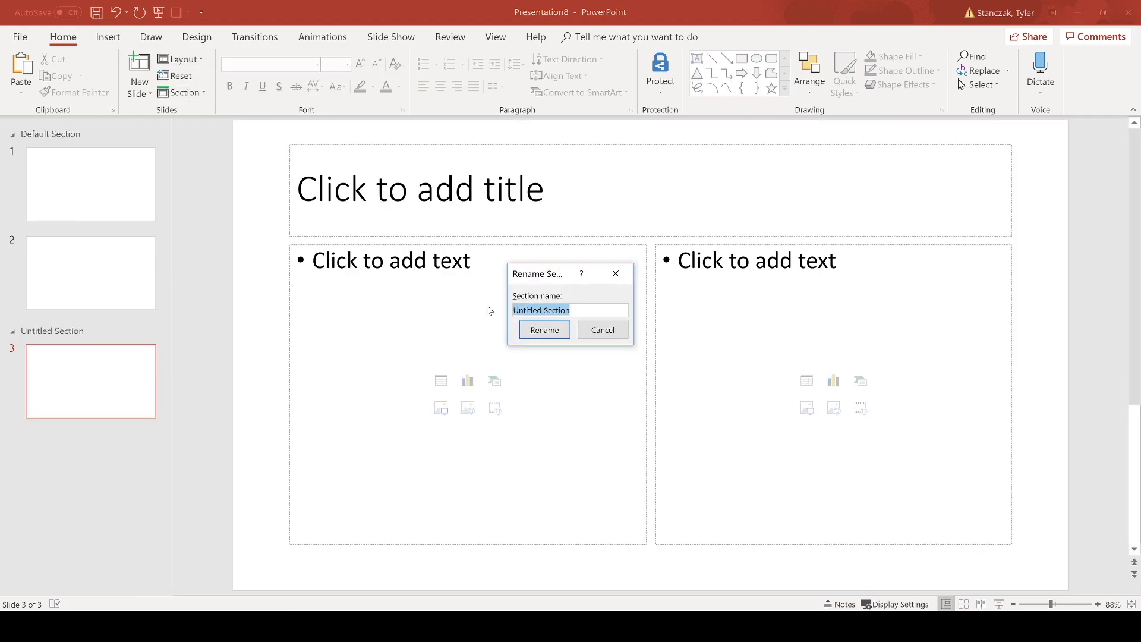
{"action": "type", "text": "New Section"}
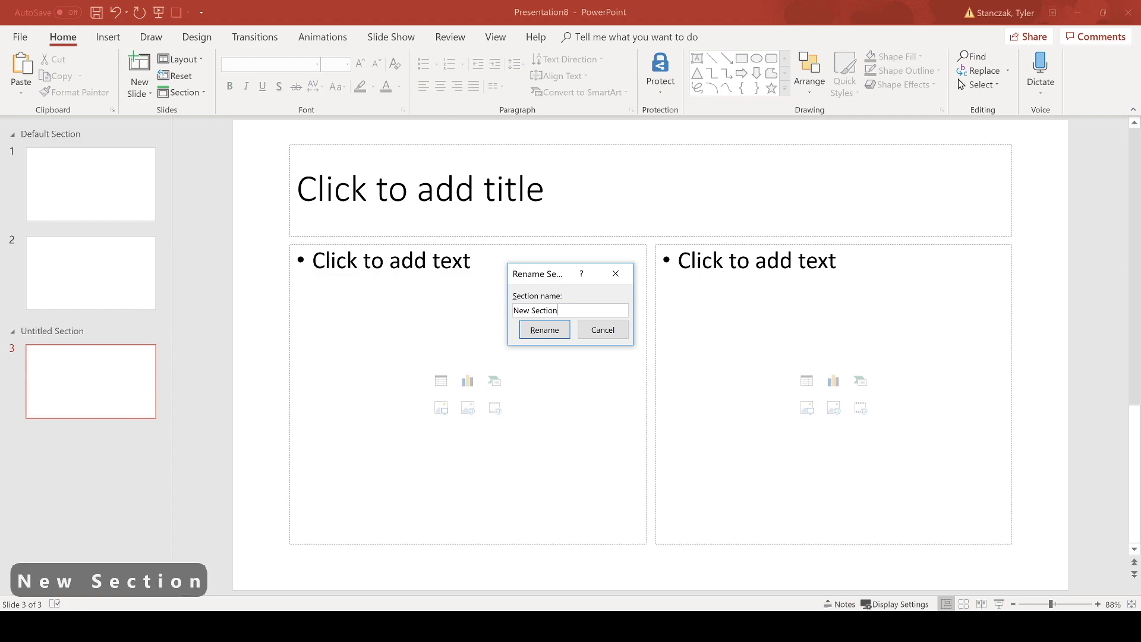
{"action": "key", "text": "Return"}
Move slide 2 to the end of New Section
{"action": "left_click_drag", "start_coordinate": [94, 267], "coordinate": [94, 380]}
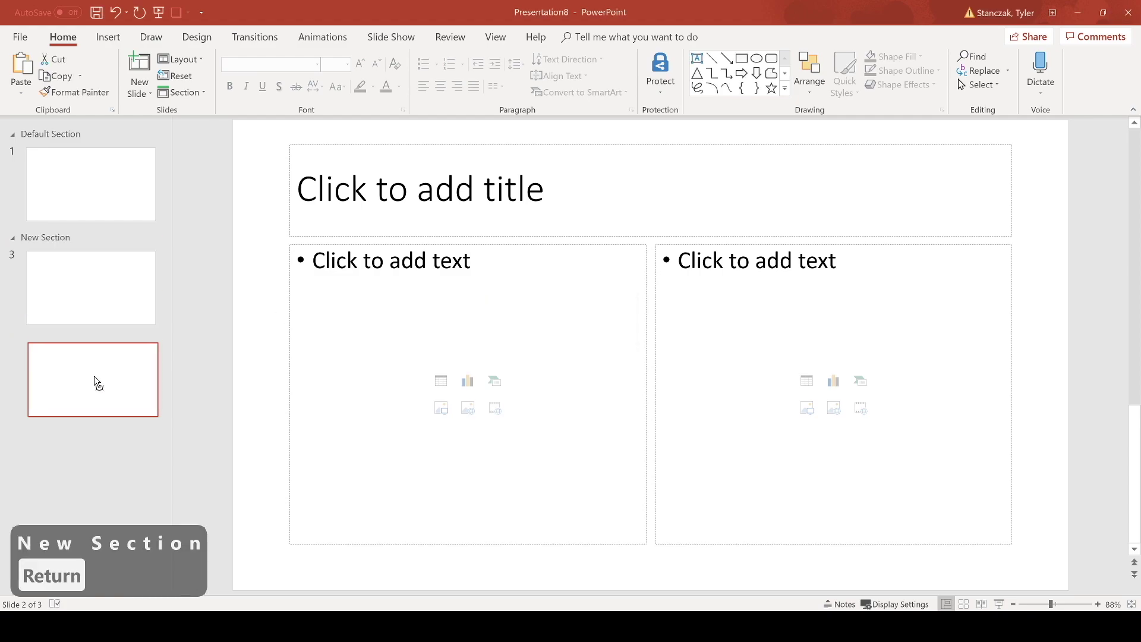
{"action": "left_click", "coordinate": [14, 243]}
{"action": "left_click", "coordinate": [13, 244]}
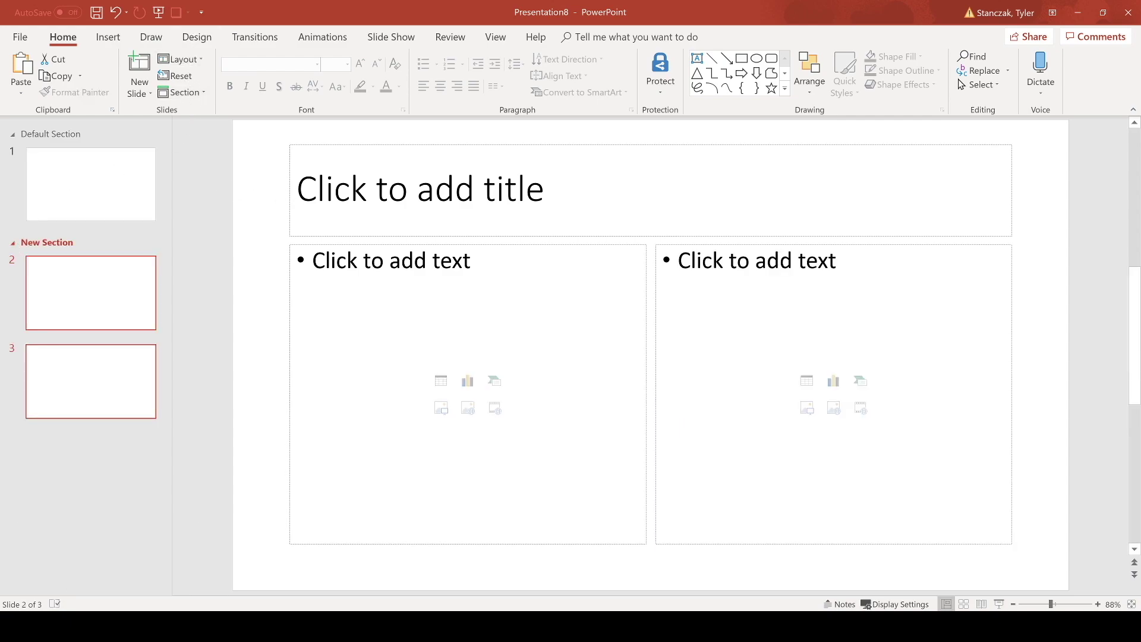
Drag the title box over the content, reset the slide's placeholders, and begin typing a title
{"action": "left_click_drag", "start_coordinate": [331, 144], "coordinate": [466, 329]}
{"action": "left_click", "coordinate": [183, 80]}
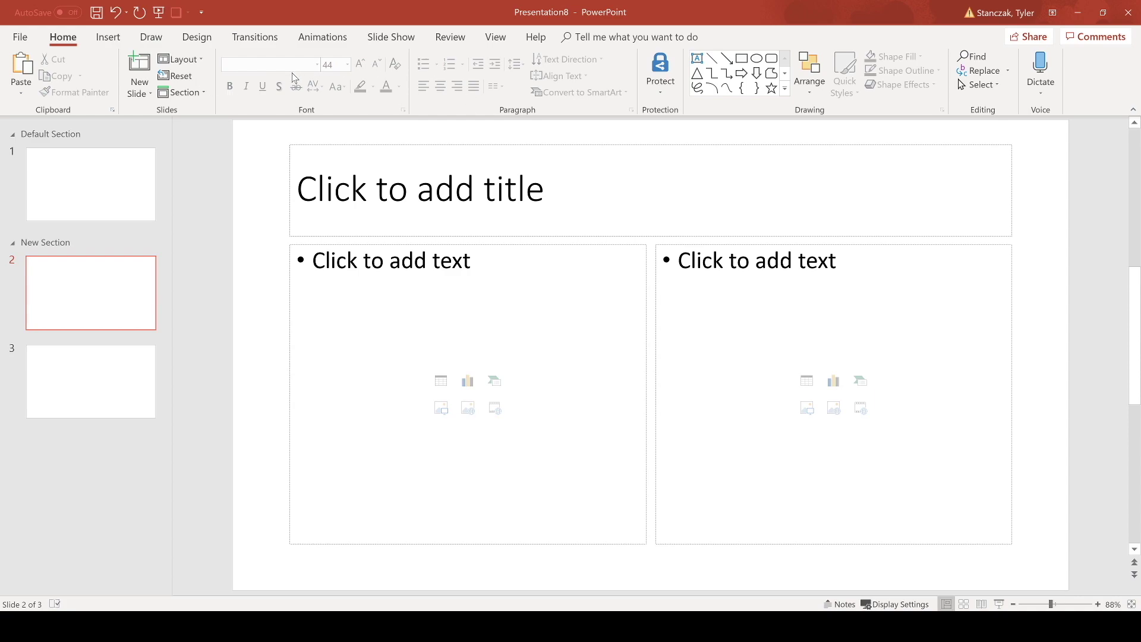
{"action": "left_click", "coordinate": [363, 157]}
{"action": "type", "text": "Exam"}
{"action": "key", "text": "BackSpace"}
{"action": "key", "text": "BackSpace"}
{"action": "key", "text": "BackSpace"}
{"action": "key", "text": "BackSpace"}
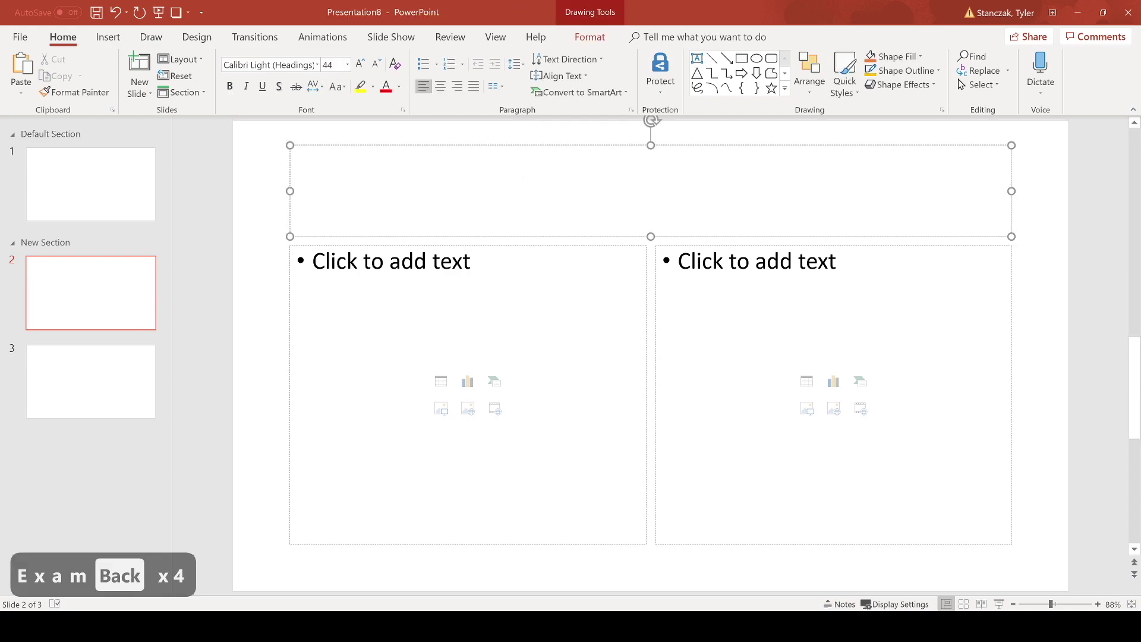
Title slide 2 'Example Title' and format it in Arial, bold, with a text shadow
{"action": "type", "text": "Example Title"}
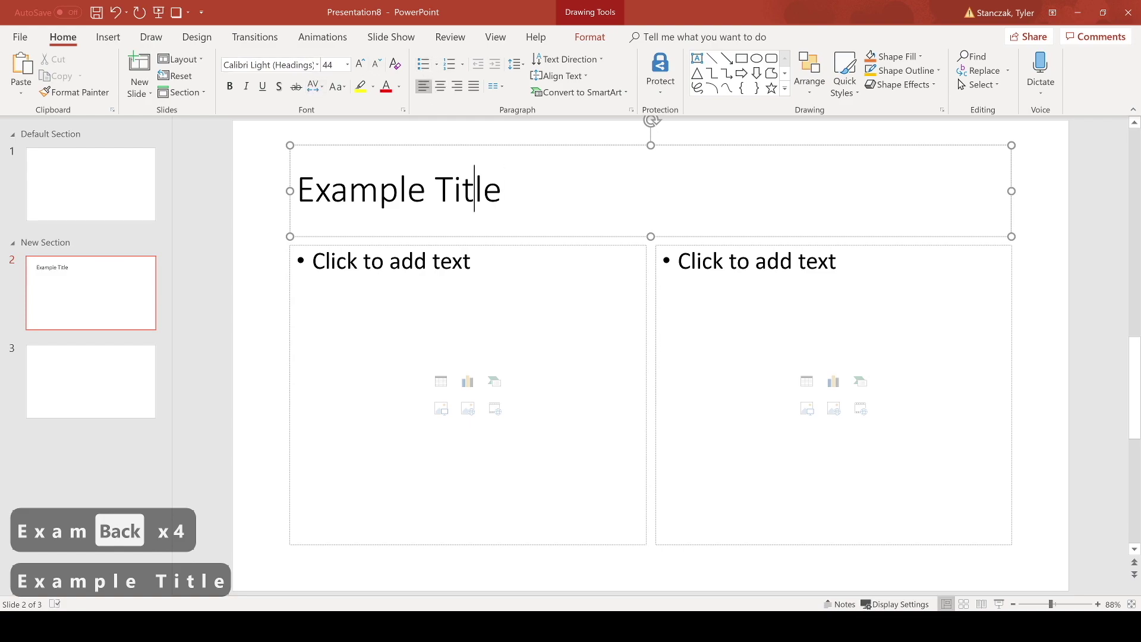
{"action": "triple_click", "coordinate": [475, 189]}
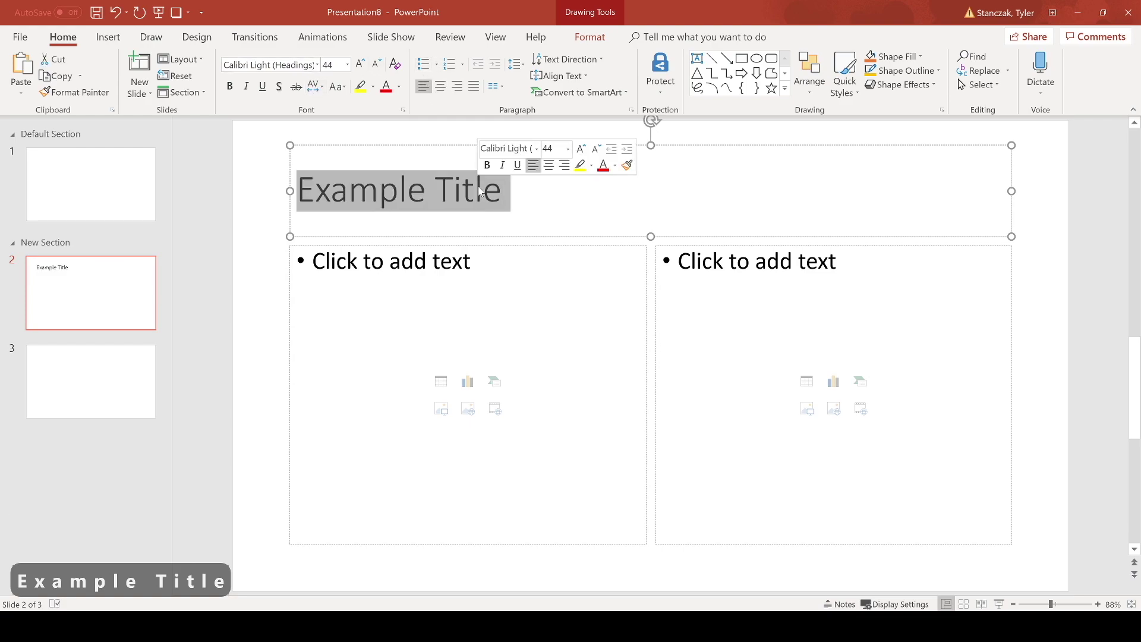
{"action": "left_click", "coordinate": [318, 65]}
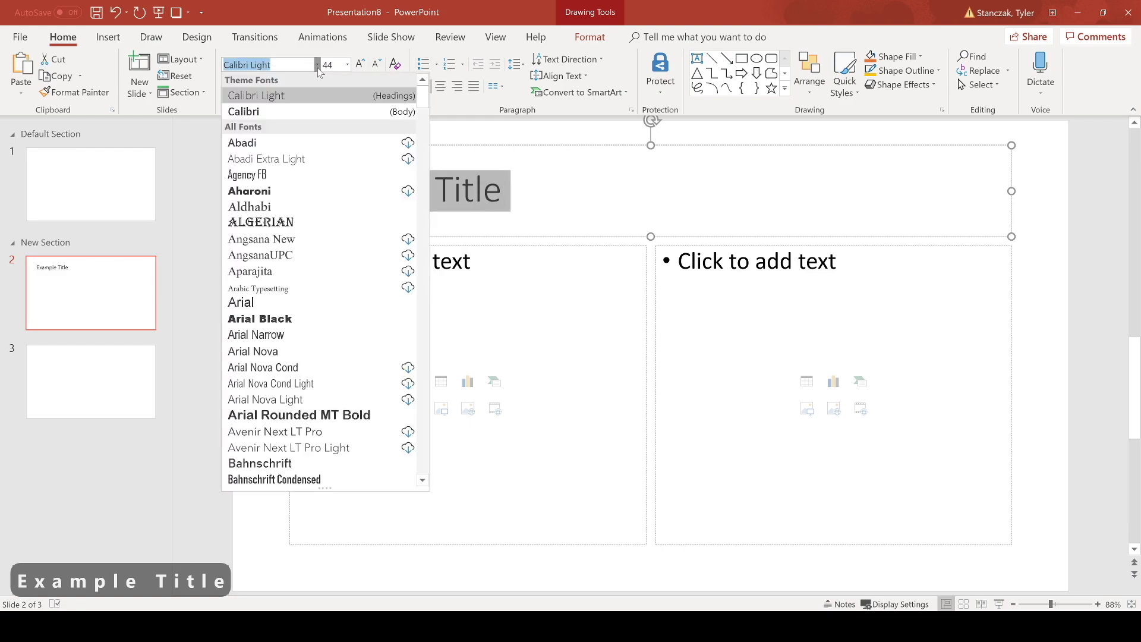
{"action": "left_click", "coordinate": [294, 302]}
{"action": "left_click", "coordinate": [230, 87]}
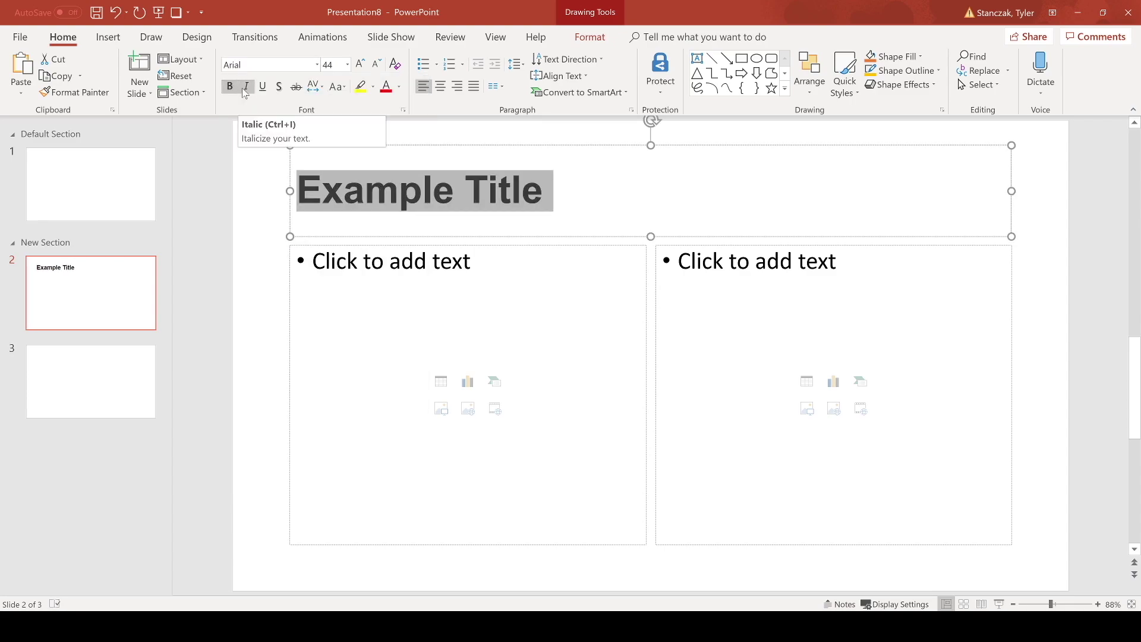
{"action": "left_click", "coordinate": [279, 86]}
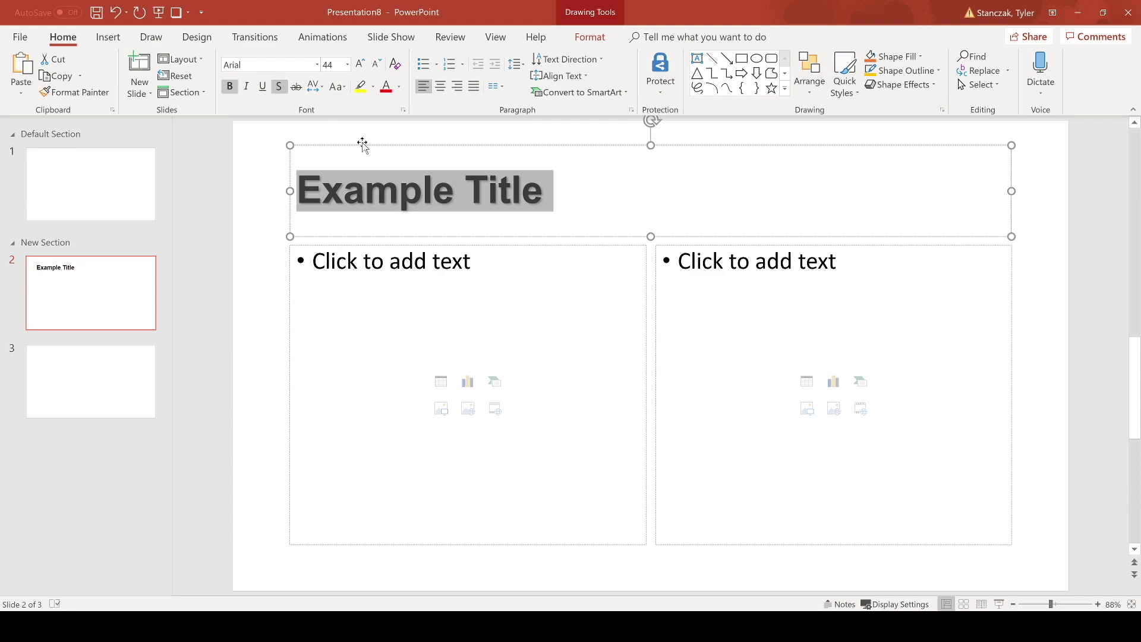
{"action": "key", "text": "Right"}
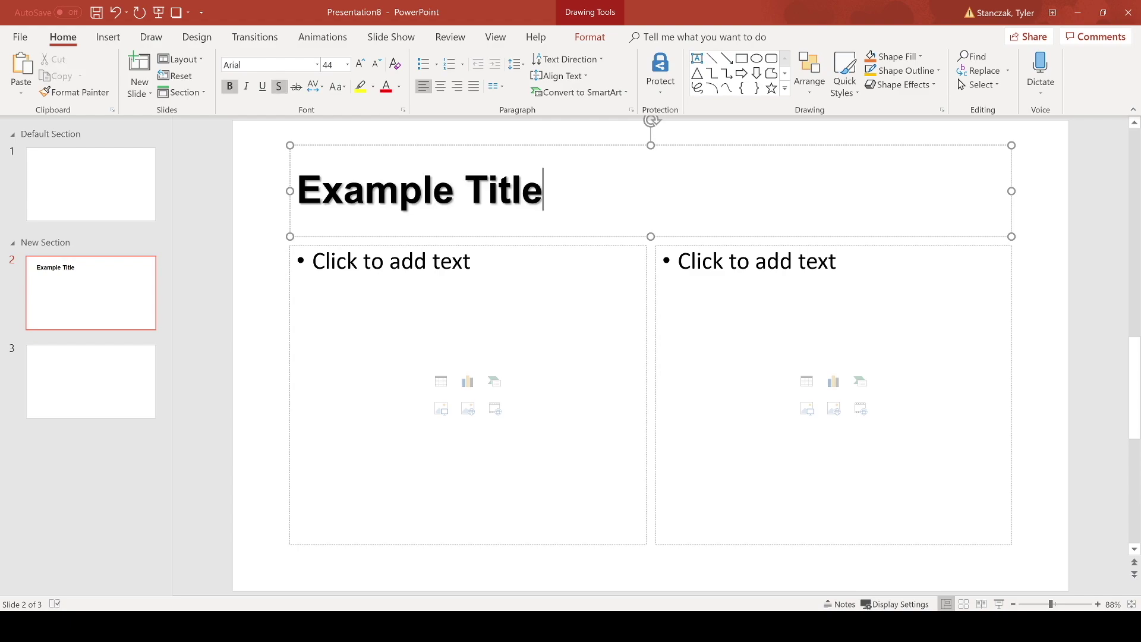
Give the title Very Loose character spacing and make it lowercase
{"action": "triple_click", "coordinate": [470, 191]}
{"action": "left_click", "coordinate": [315, 87]}
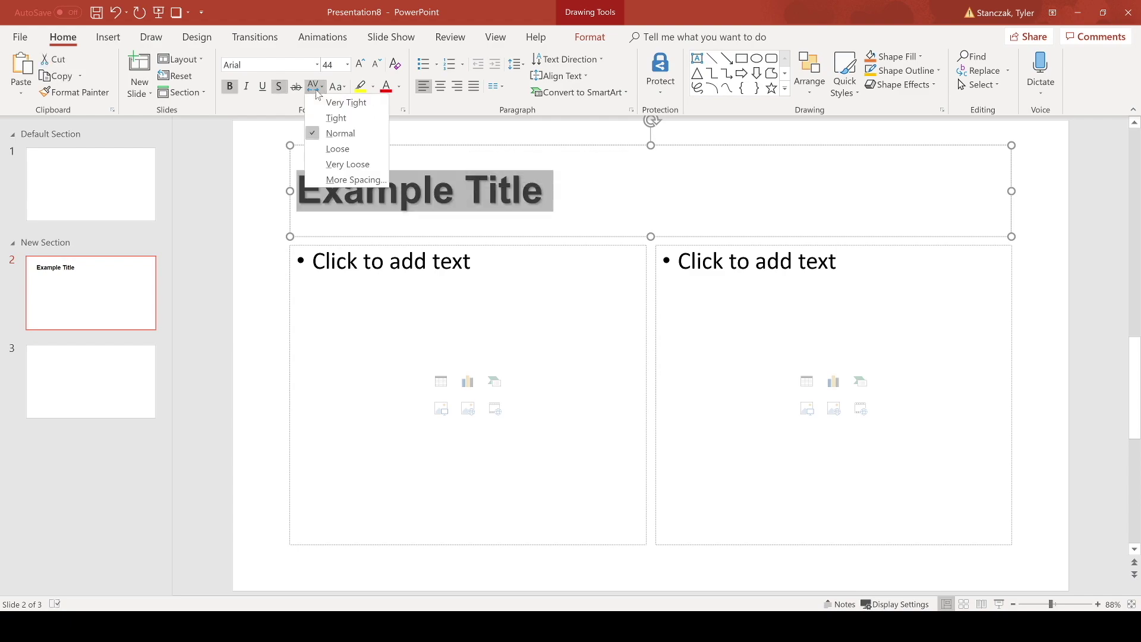
{"action": "left_click", "coordinate": [333, 163]}
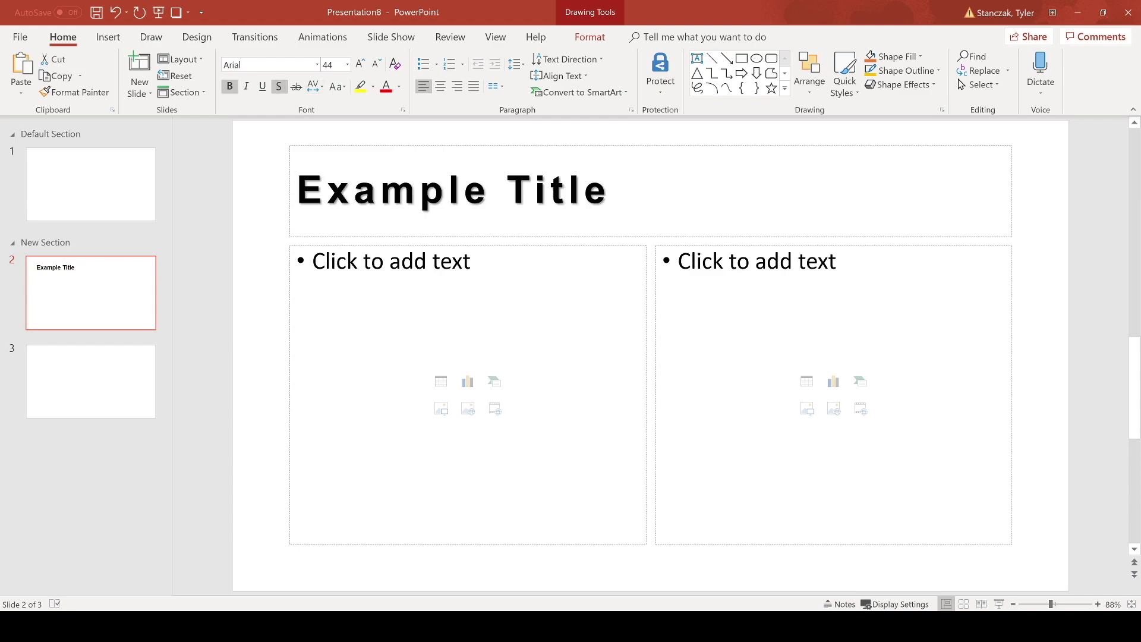
{"action": "left_click", "coordinate": [337, 87]}
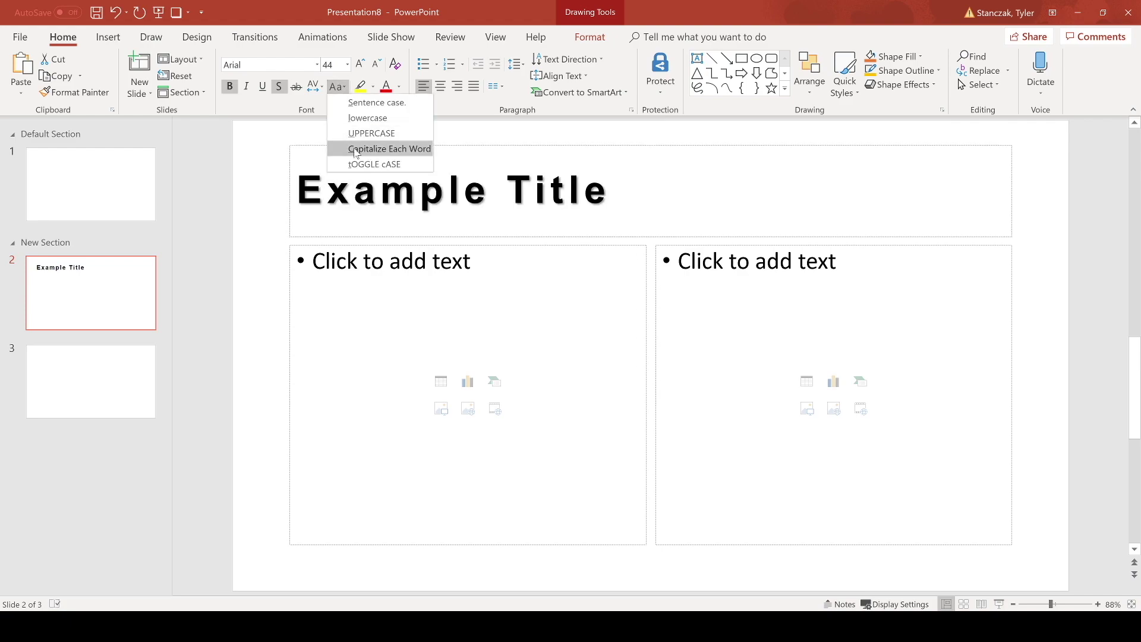
{"action": "left_click", "coordinate": [362, 118]}
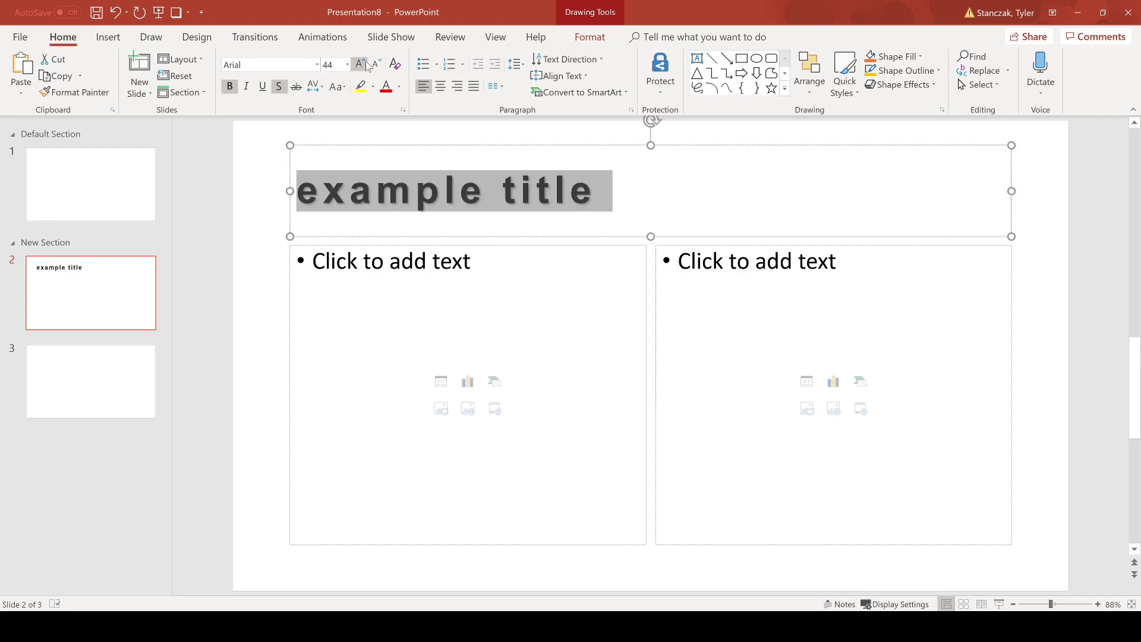
Set the title to 48 pt and highlight it in yellow
{"action": "left_click", "coordinate": [364, 65]}
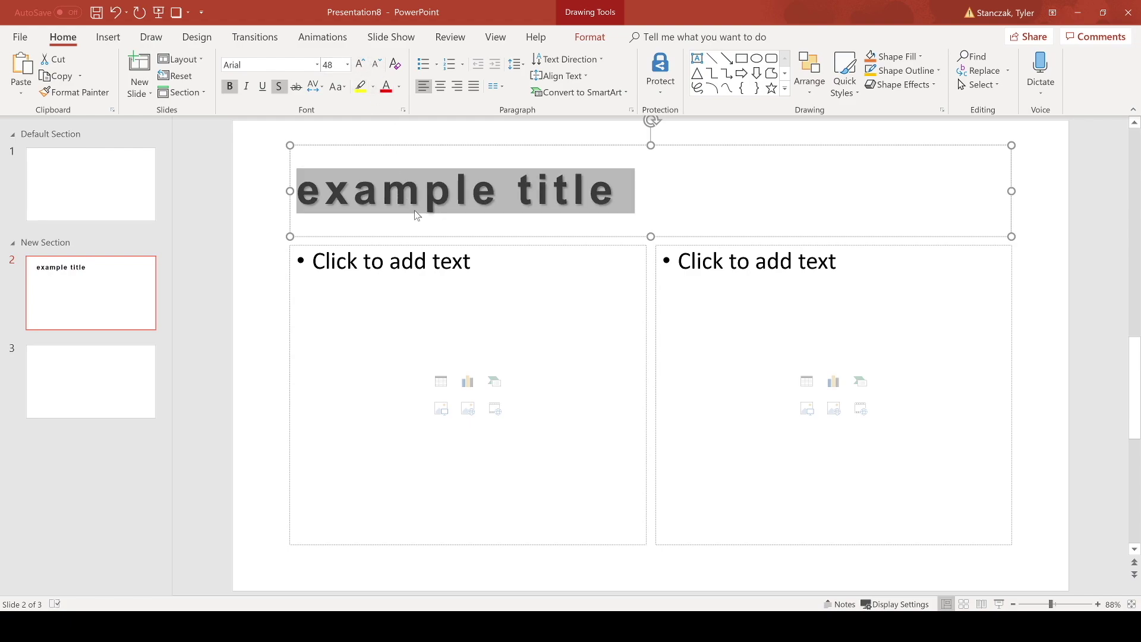
{"action": "key", "text": "ctrl+shift+period"}
{"action": "key", "text": "ctrl+shift+period"}
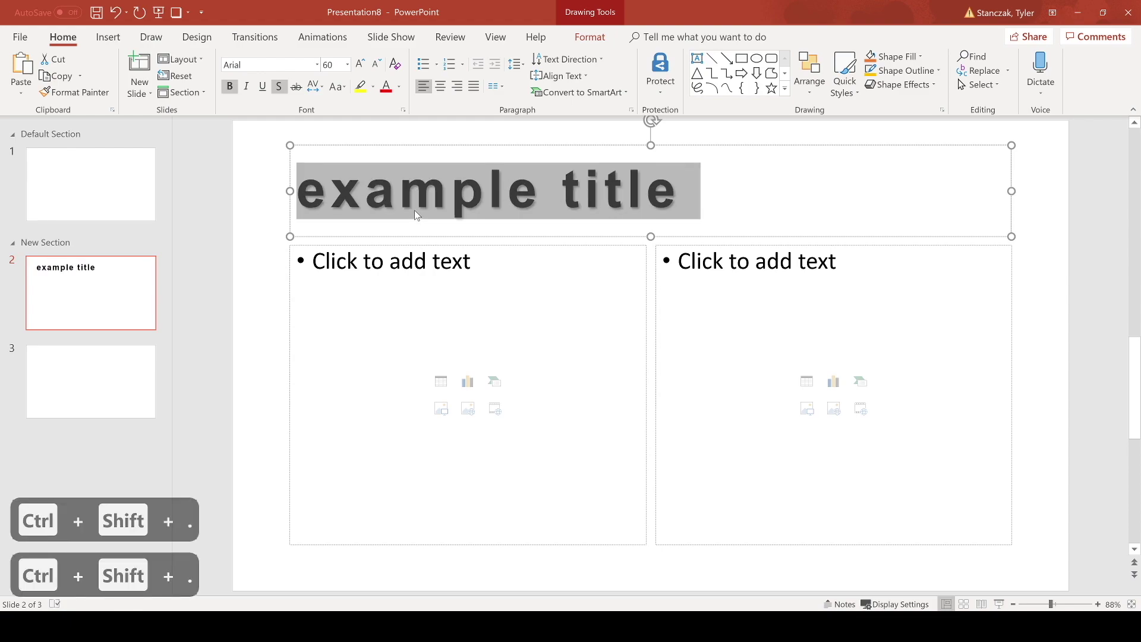
{"action": "key", "text": "ctrl+shift+comma"}
{"action": "key", "text": "ctrl+shift+comma"}
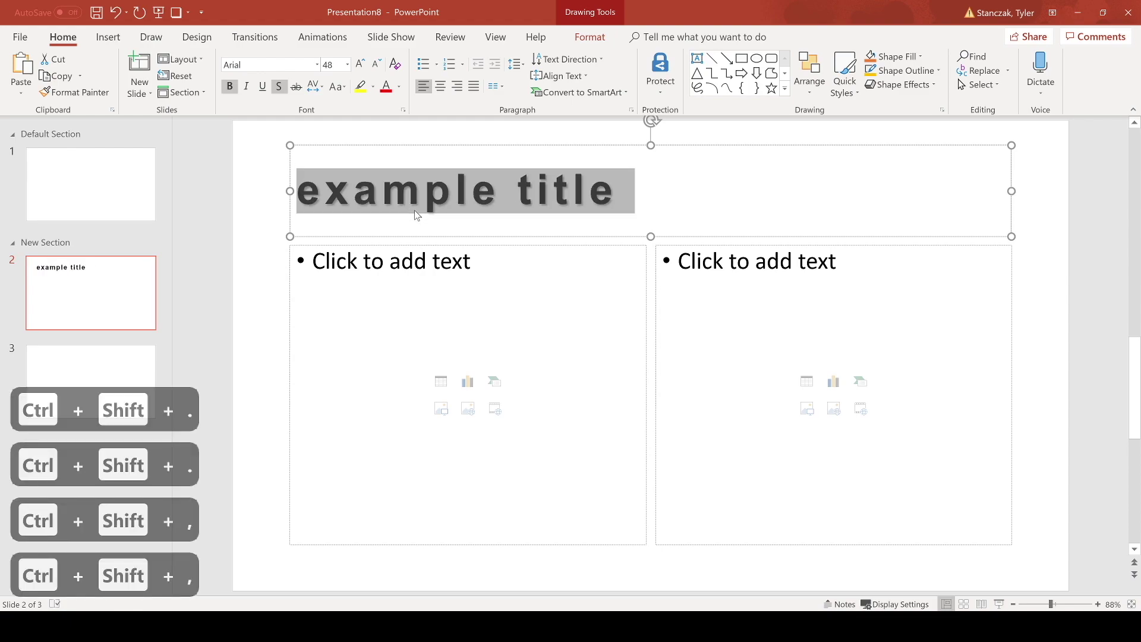
{"action": "left_click", "coordinate": [372, 90]}
{"action": "left_click", "coordinate": [364, 107]}
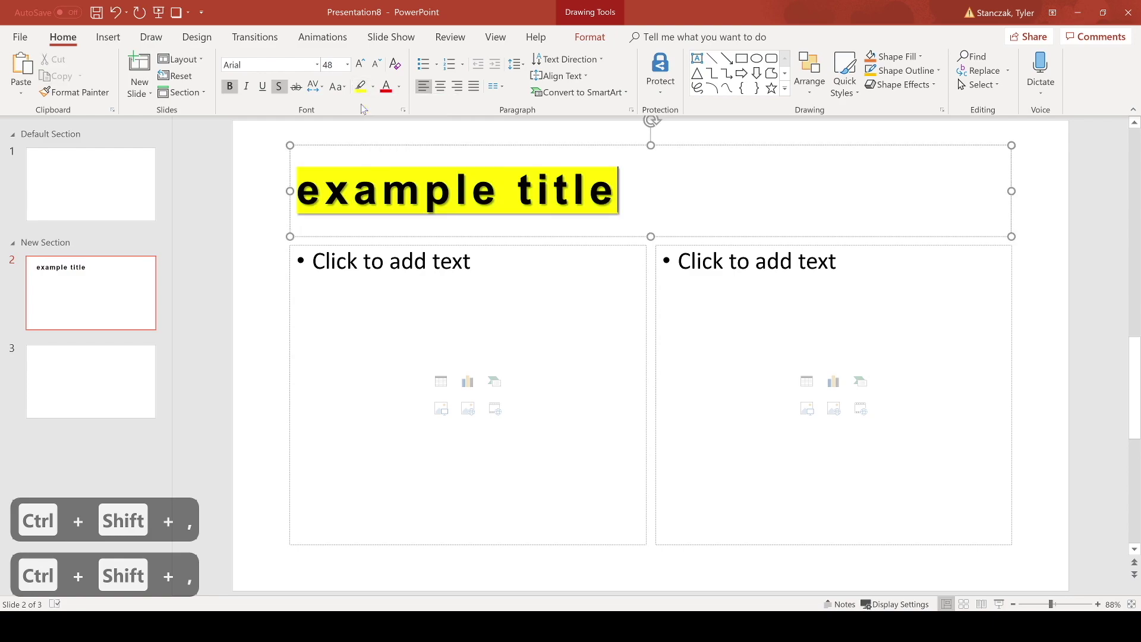
{"action": "key", "text": "ctrl+a"}
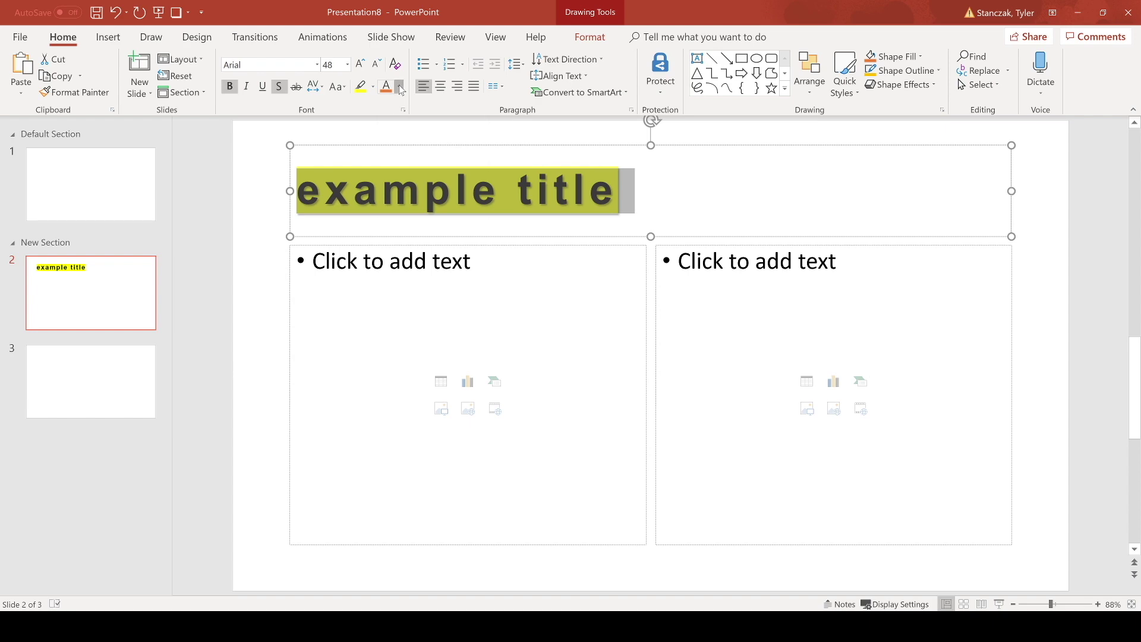
{"action": "left_click", "coordinate": [400, 87]}
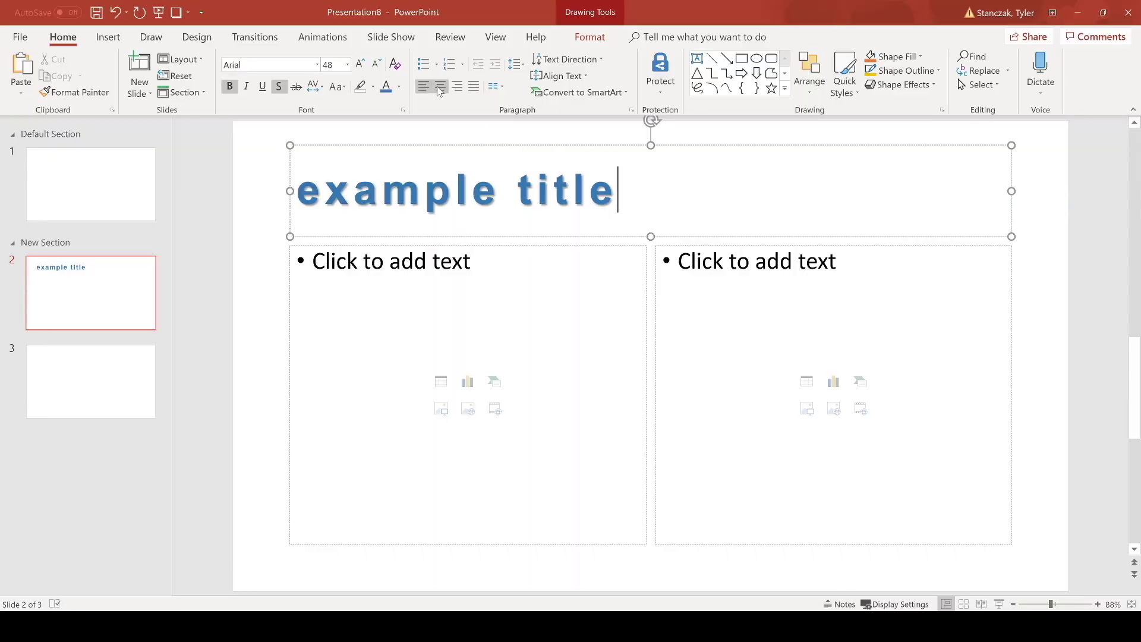
Try centre, right and left alignment, and toggle bullets and numbering on the title
{"action": "left_click", "coordinate": [439, 87]}
{"action": "left_click", "coordinate": [461, 92]}
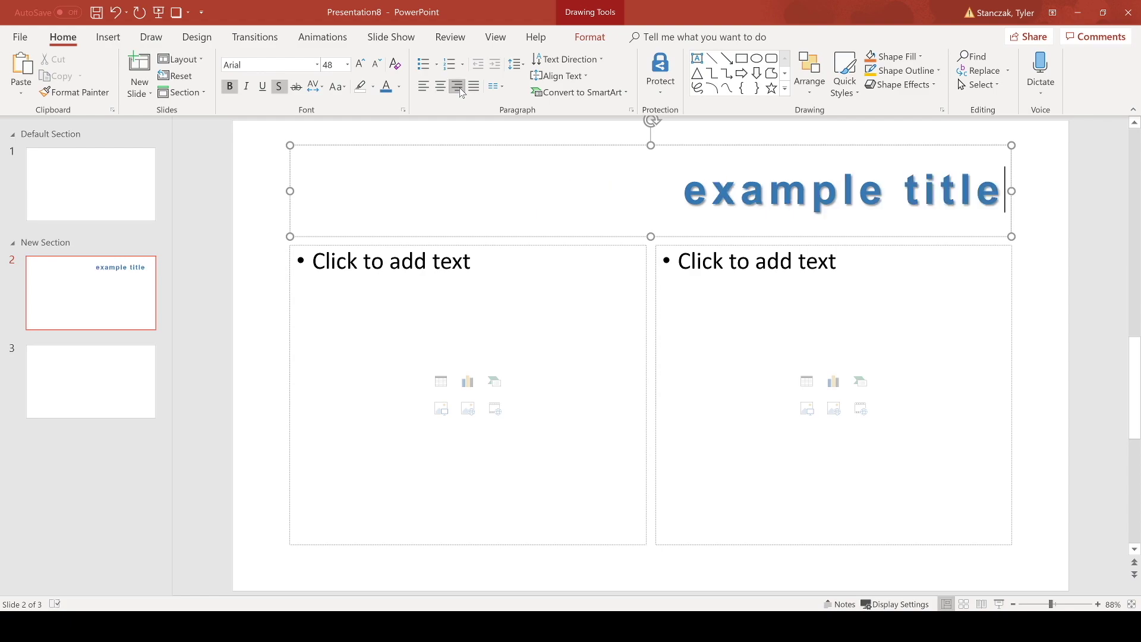
{"action": "left_click", "coordinate": [423, 87]}
{"action": "left_click", "coordinate": [423, 64]}
{"action": "left_click", "coordinate": [423, 64]}
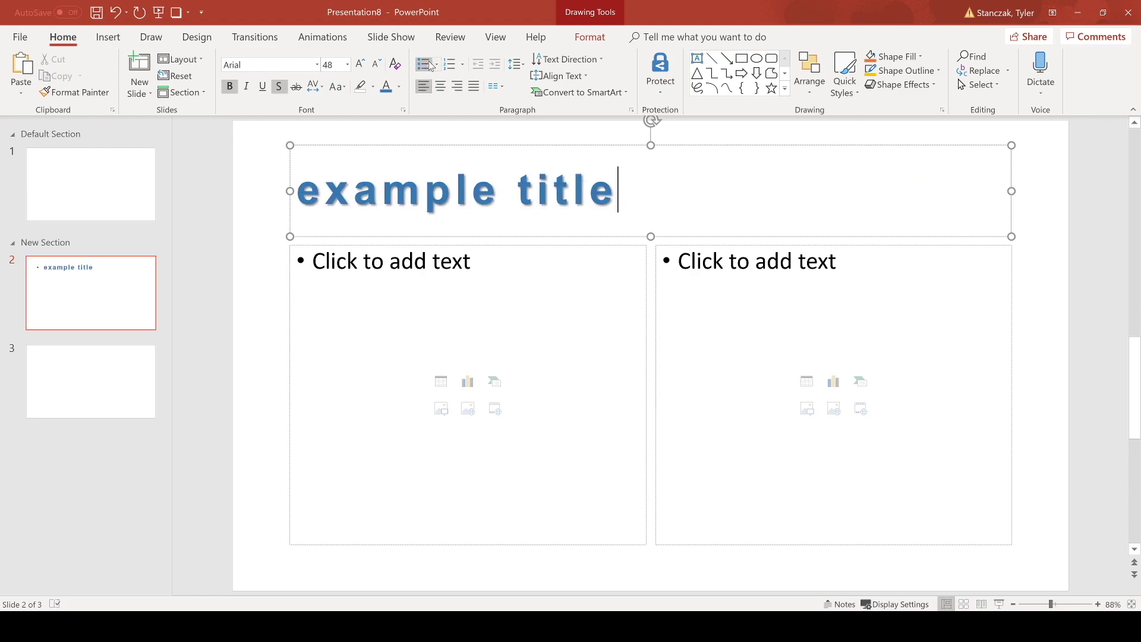
{"action": "left_click", "coordinate": [450, 65]}
{"action": "left_click", "coordinate": [450, 64]}
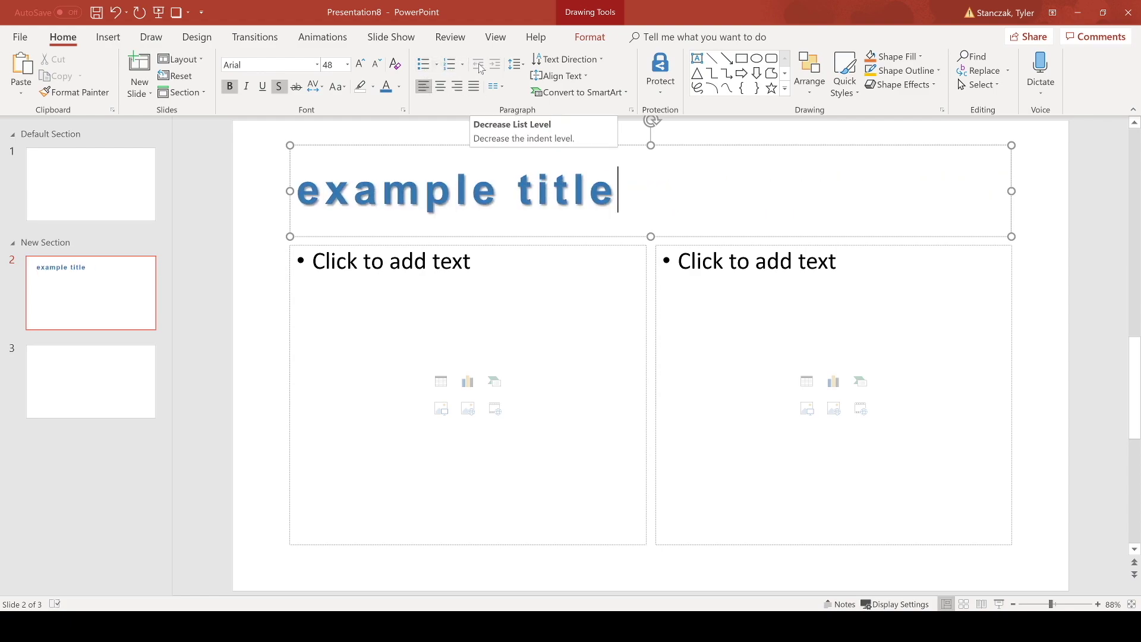
Check the title's line spacing options, leaving spacing unchanged after adding a line 'a'
{"action": "left_click", "coordinate": [516, 64]}
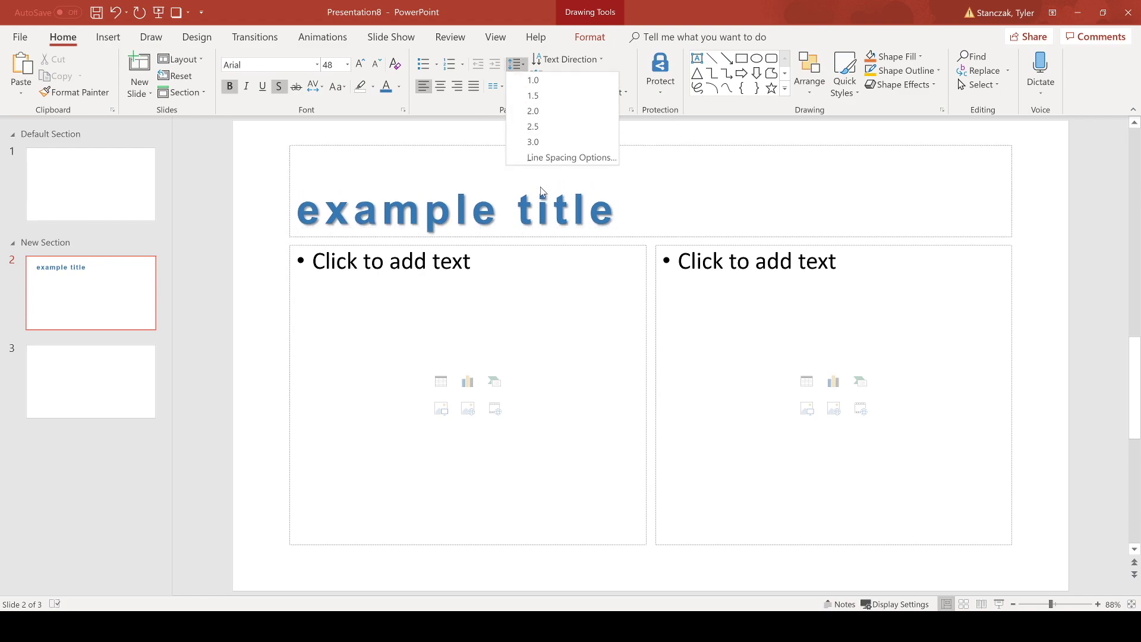
{"action": "key", "text": "Escape"}
{"action": "key", "text": "Return"}
{"action": "type", "text": "a"}
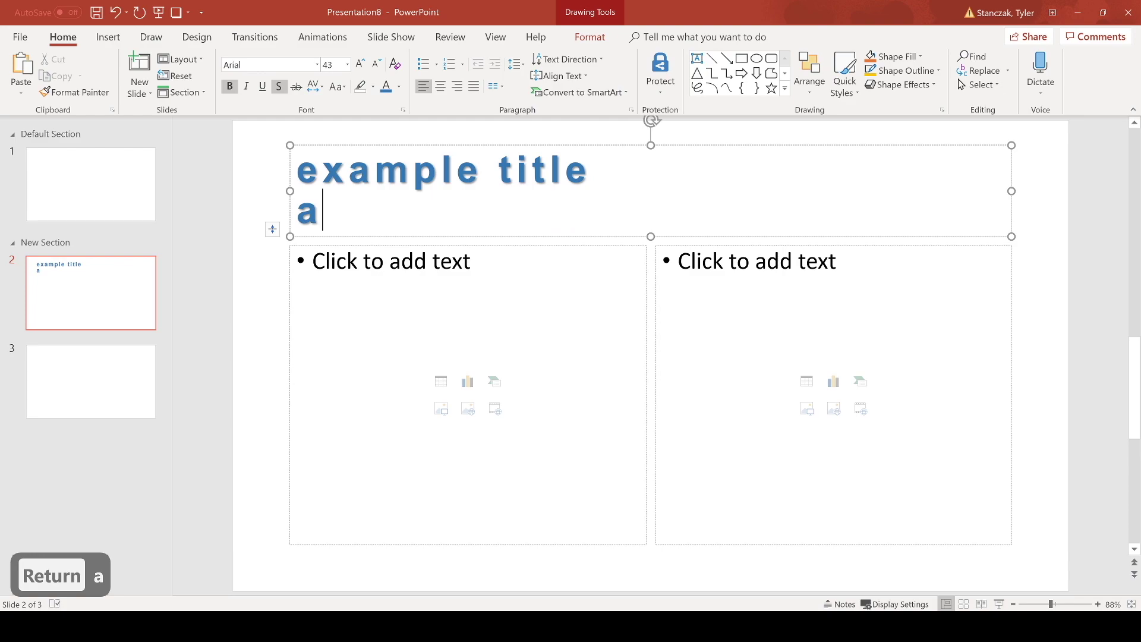
{"action": "key", "text": "ctrl+a"}
{"action": "left_click", "coordinate": [516, 64]}
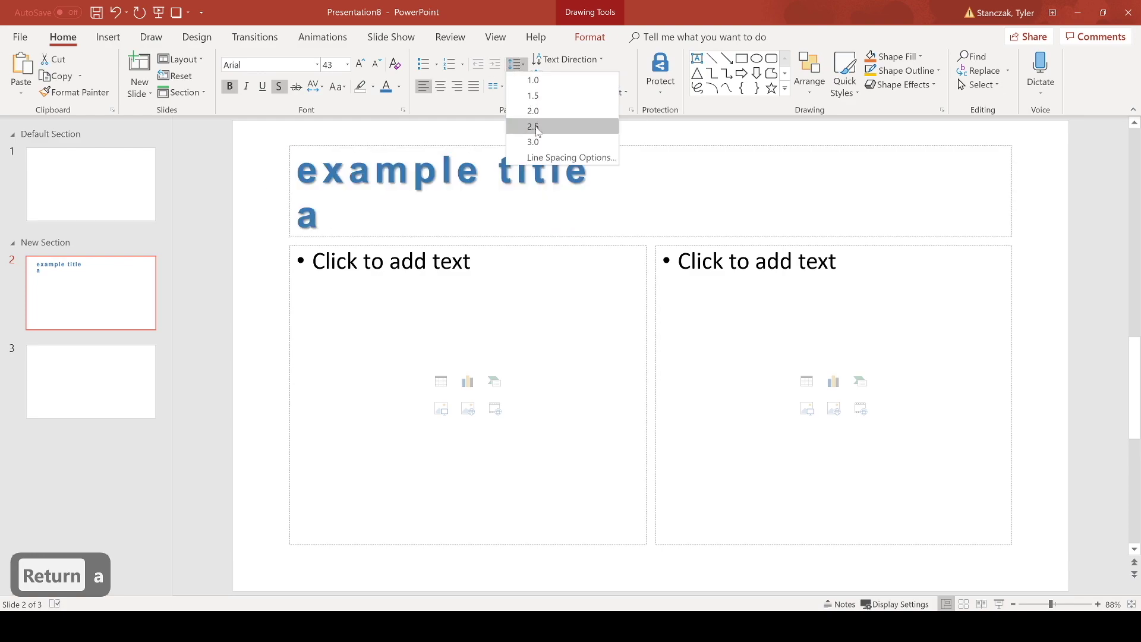
{"action": "key", "text": "Escape"}
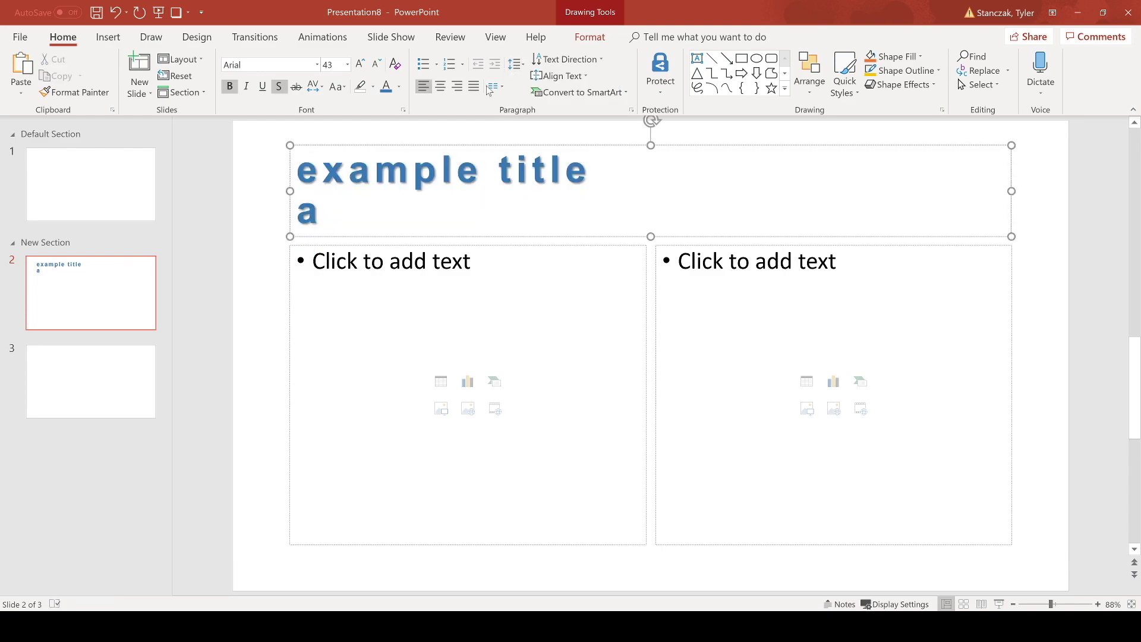
Split the title into two columns, replace its text with 'a', and rotate it 90 degrees
{"action": "left_click", "coordinate": [504, 86]}
{"action": "left_click", "coordinate": [543, 135]}
{"action": "key", "text": "ctrl+a"}
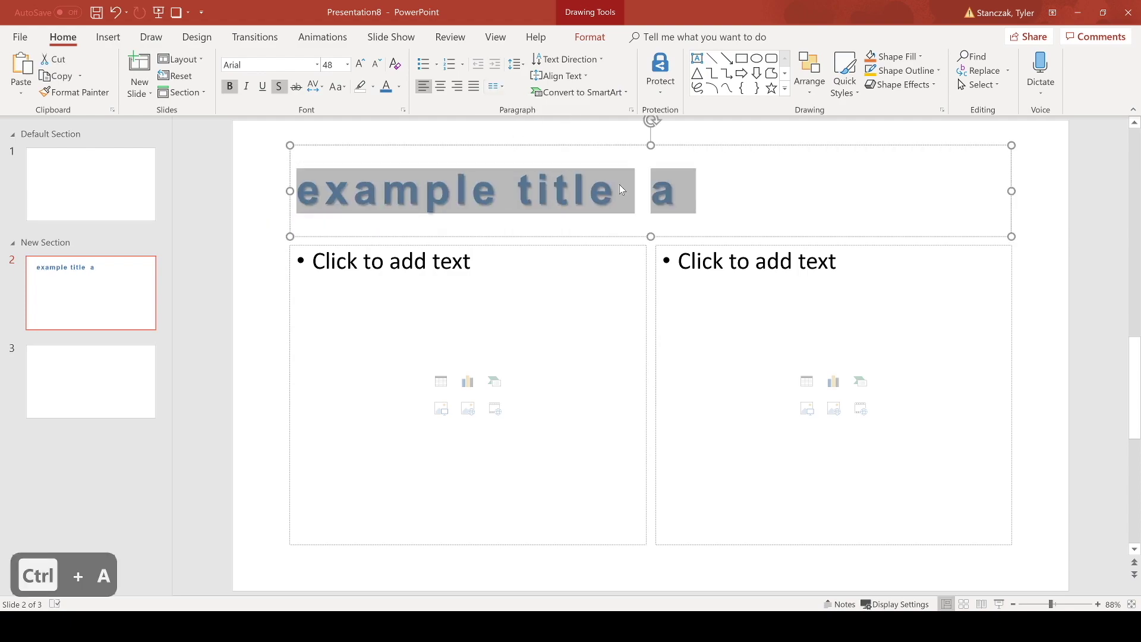
{"action": "key", "text": "BackSpace"}
{"action": "type", "text": "a"}
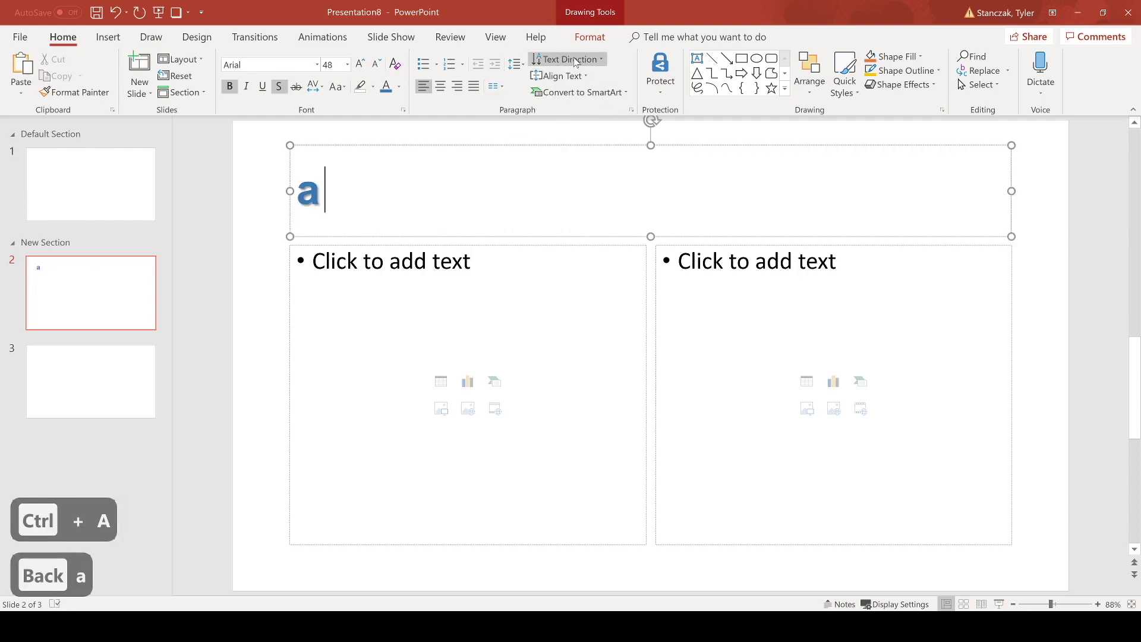
{"action": "left_click", "coordinate": [567, 59]}
{"action": "left_click", "coordinate": [587, 128]}
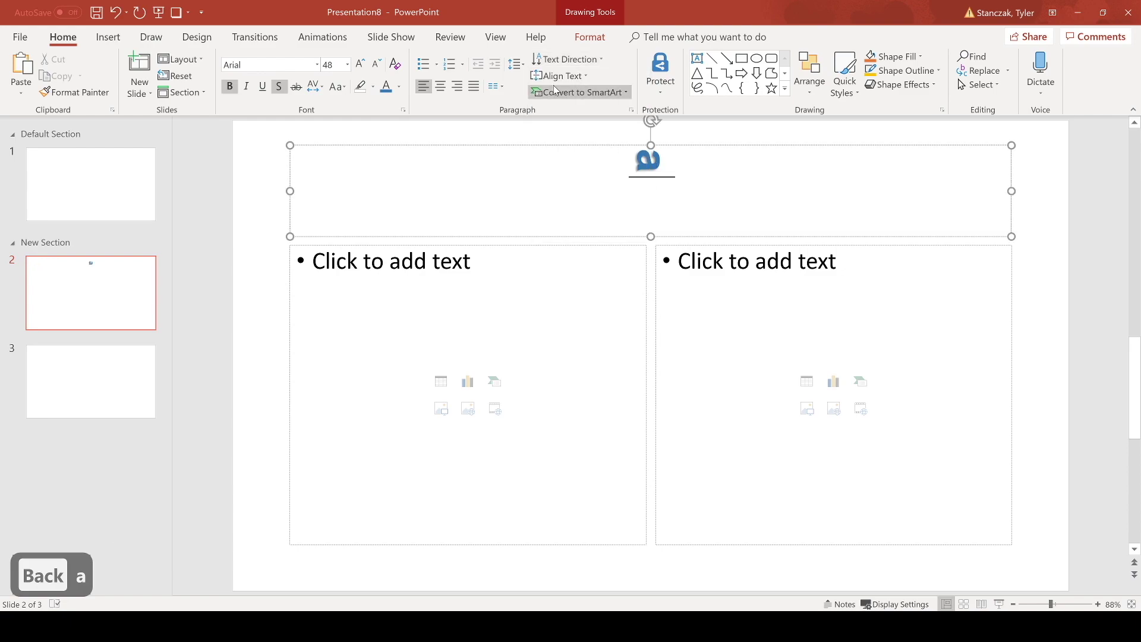
Remove the title box and type bullets 'Test 1' and 'Test 2 Test'
{"action": "left_click", "coordinate": [609, 91]}
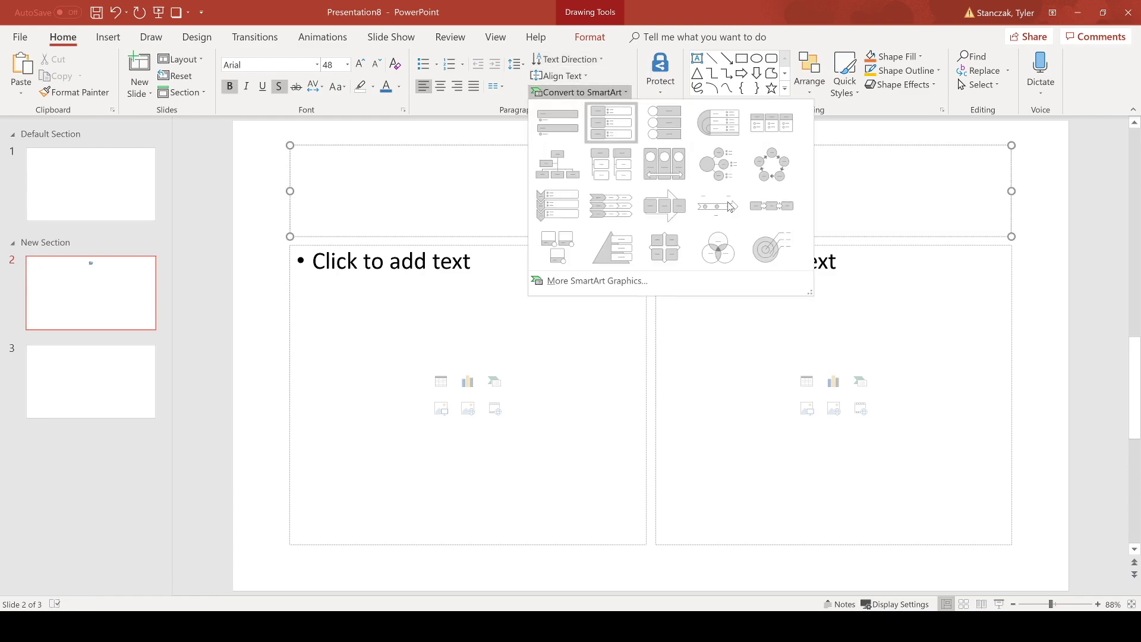
{"action": "key", "text": "BackSpace"}
{"action": "type", "text": "Test 1"}
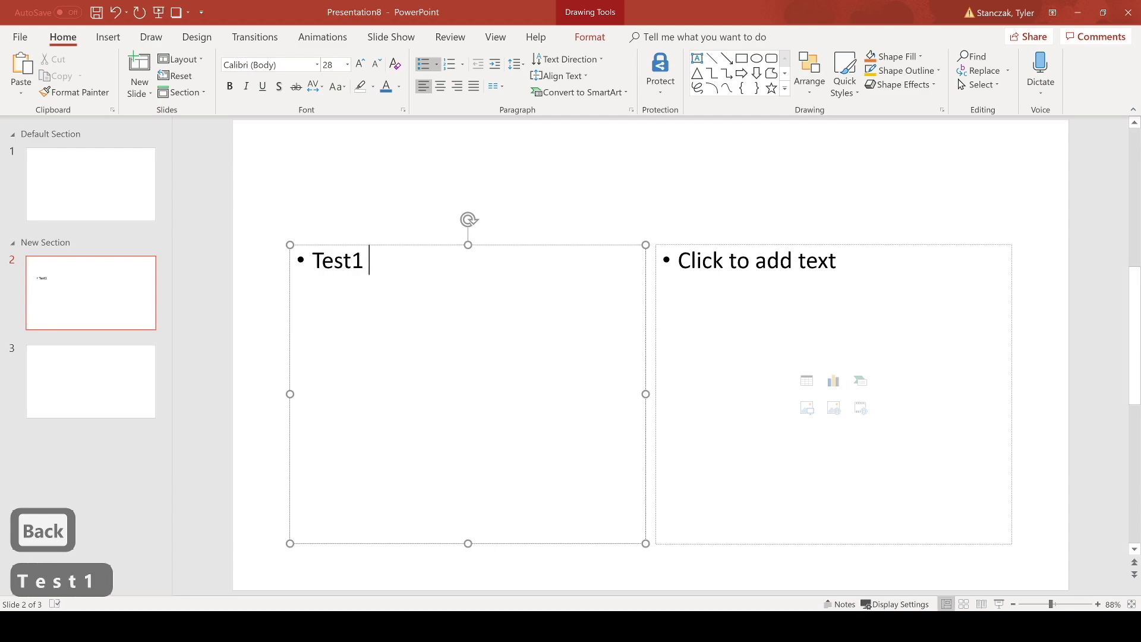
{"action": "key", "text": "BackSpace"}
{"action": "key", "text": "BackSpace"}
{"action": "type", "text": "t 1"}
{"action": "key", "text": "Return"}
{"action": "type", "text": "Test 2 Test 3"}
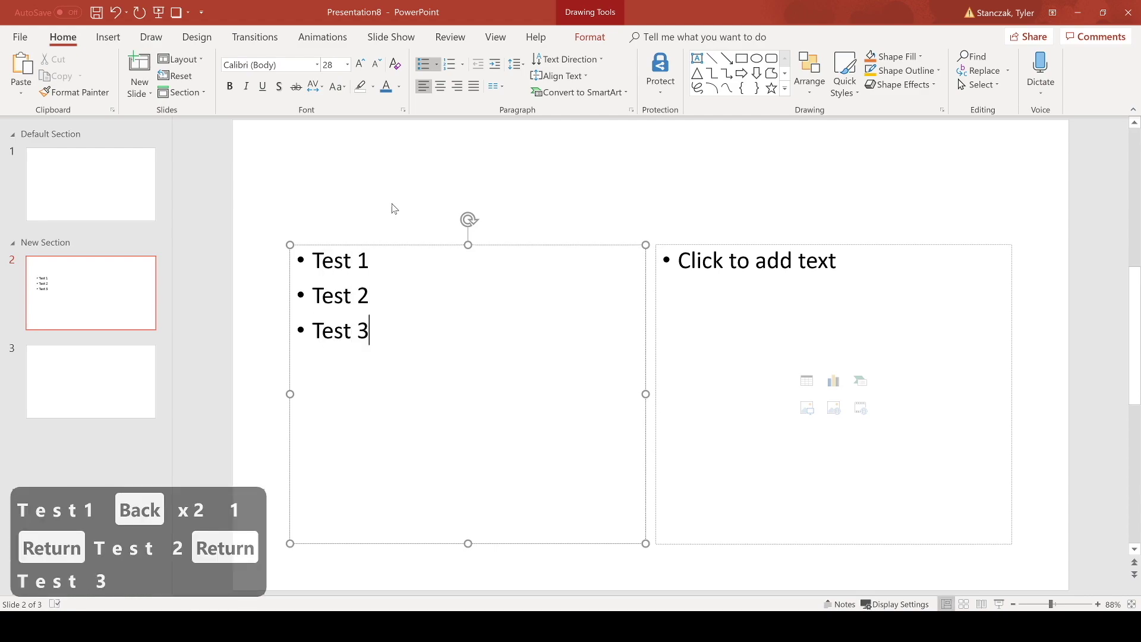
Convert the bullet list into a radial SmartArt graphic
{"action": "left_click", "coordinate": [409, 246]}
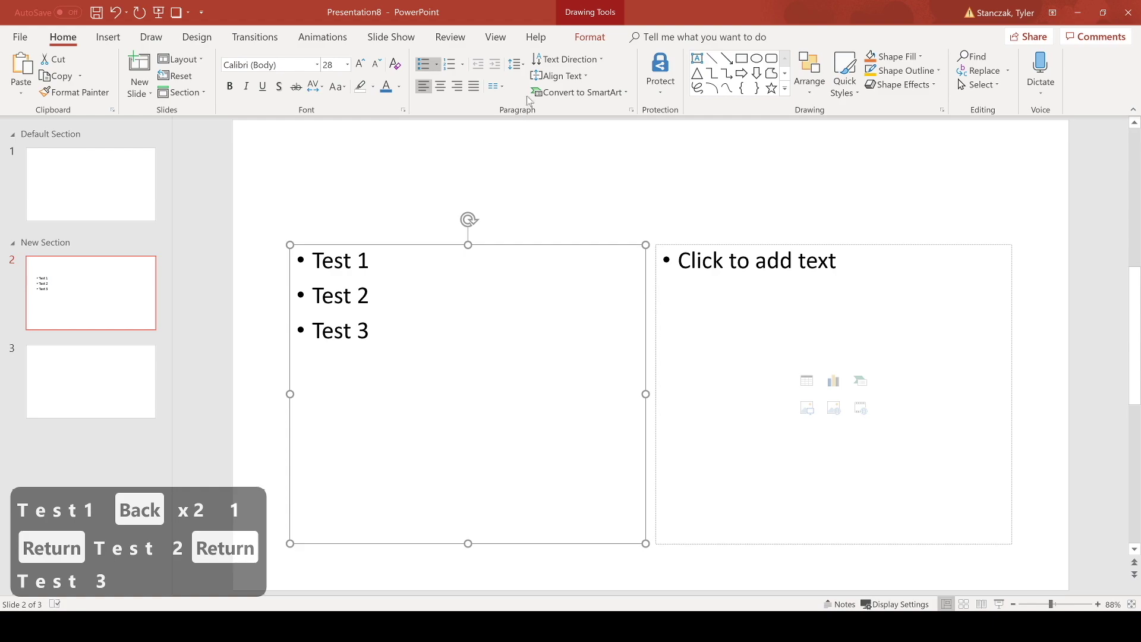
{"action": "left_click", "coordinate": [570, 93]}
{"action": "left_click", "coordinate": [772, 247]}
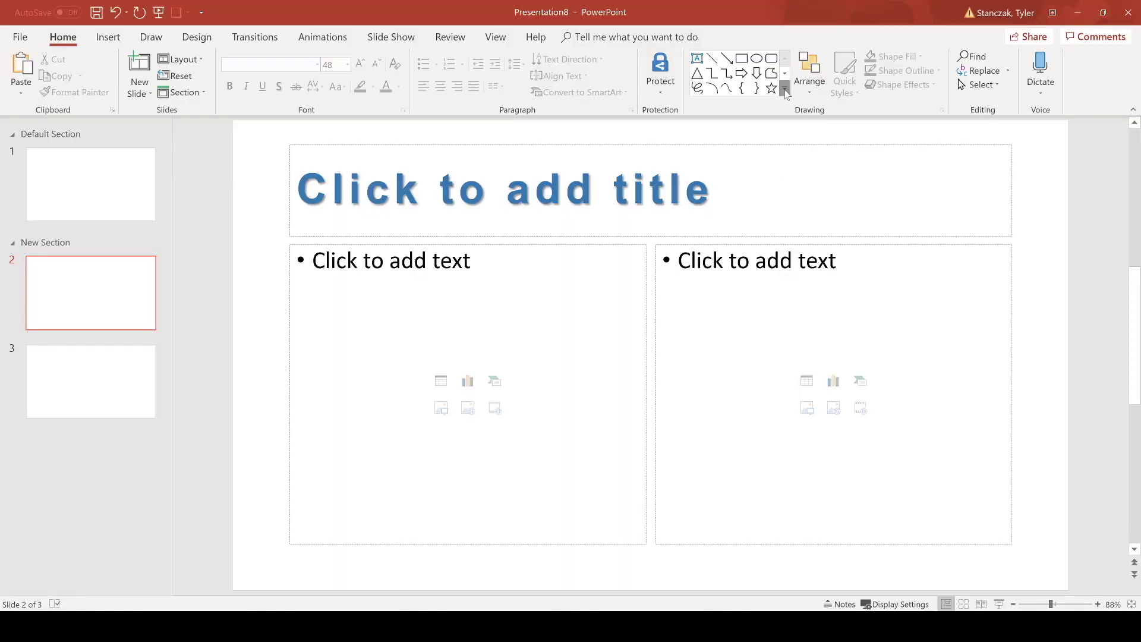
{"action": "left_click", "coordinate": [785, 91]}
Draw a rectangle labelled 'Test Text', bring it forward, and move it across the slide
{"action": "left_click", "coordinate": [742, 73]}
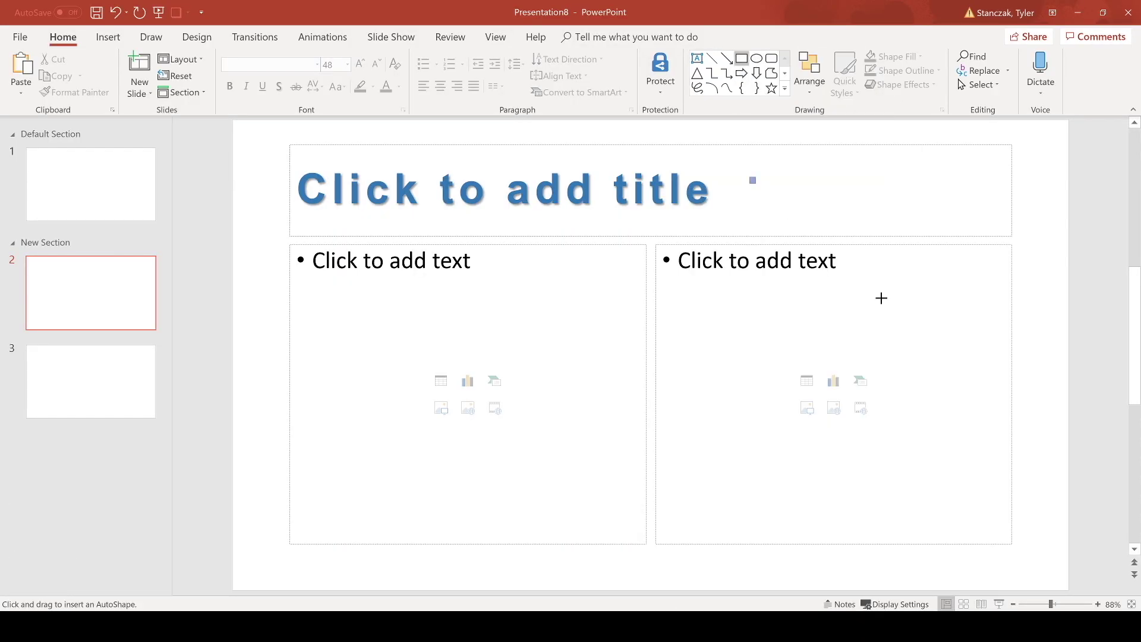
{"action": "left_click_drag", "start_coordinate": [750, 177], "coordinate": [911, 336]}
{"action": "type", "text": "T"}
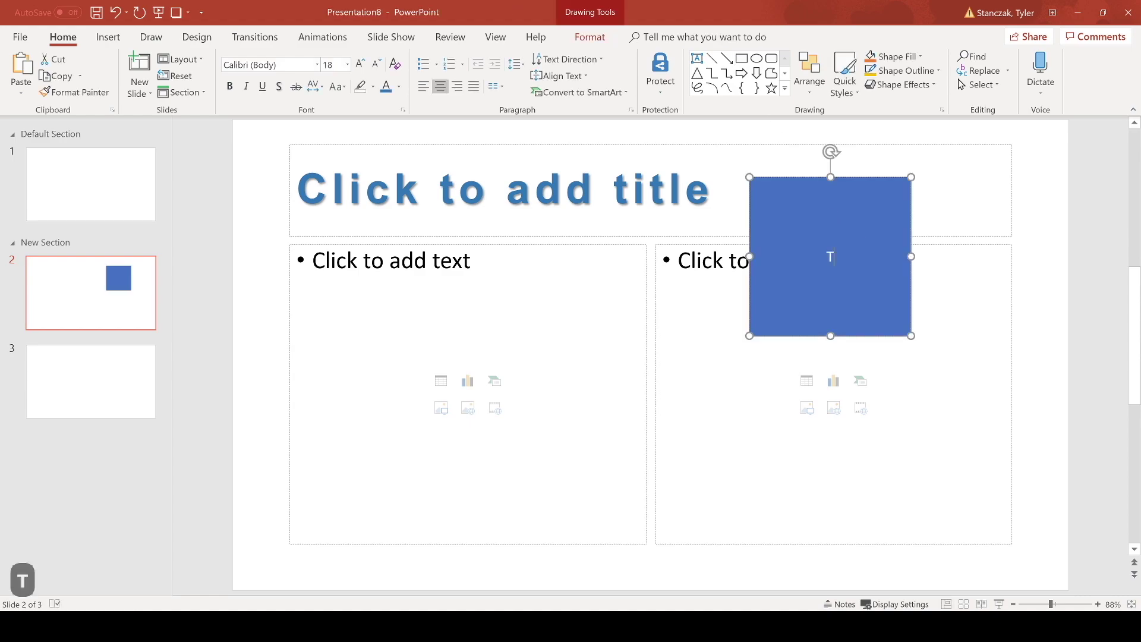
{"action": "type", "text": "est Text"}
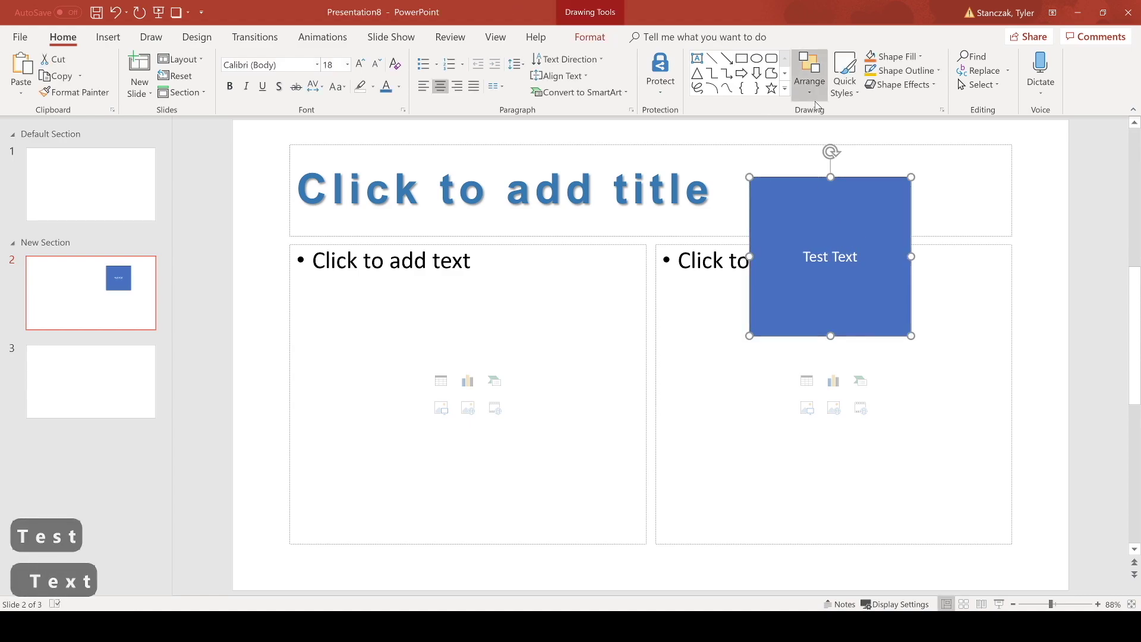
{"action": "left_click", "coordinate": [814, 96]}
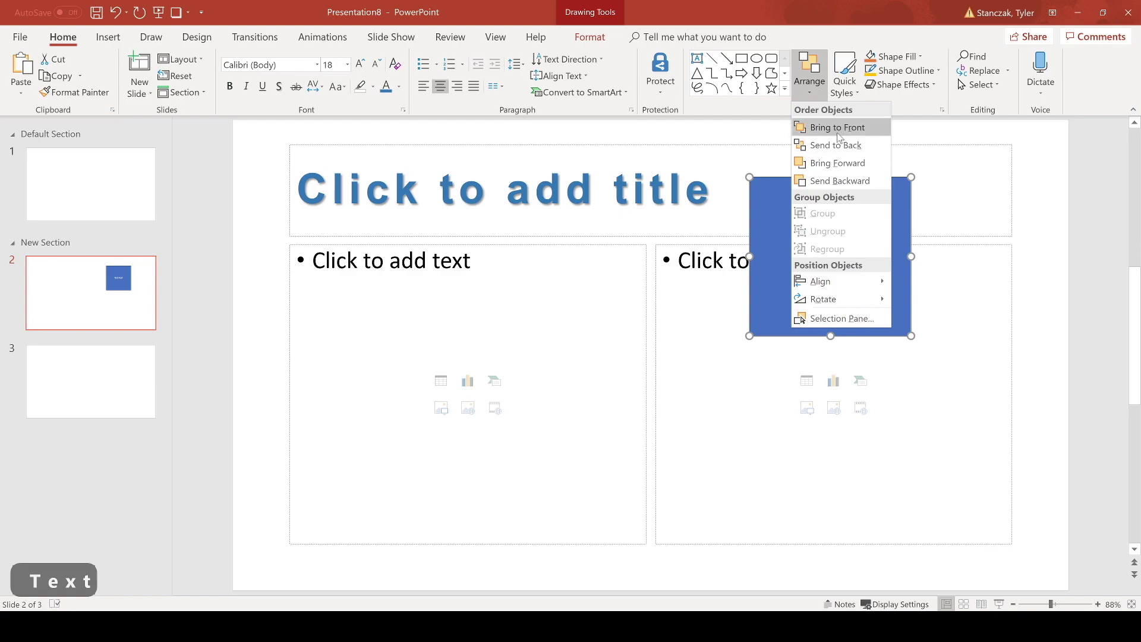
{"action": "left_click", "coordinate": [853, 159]}
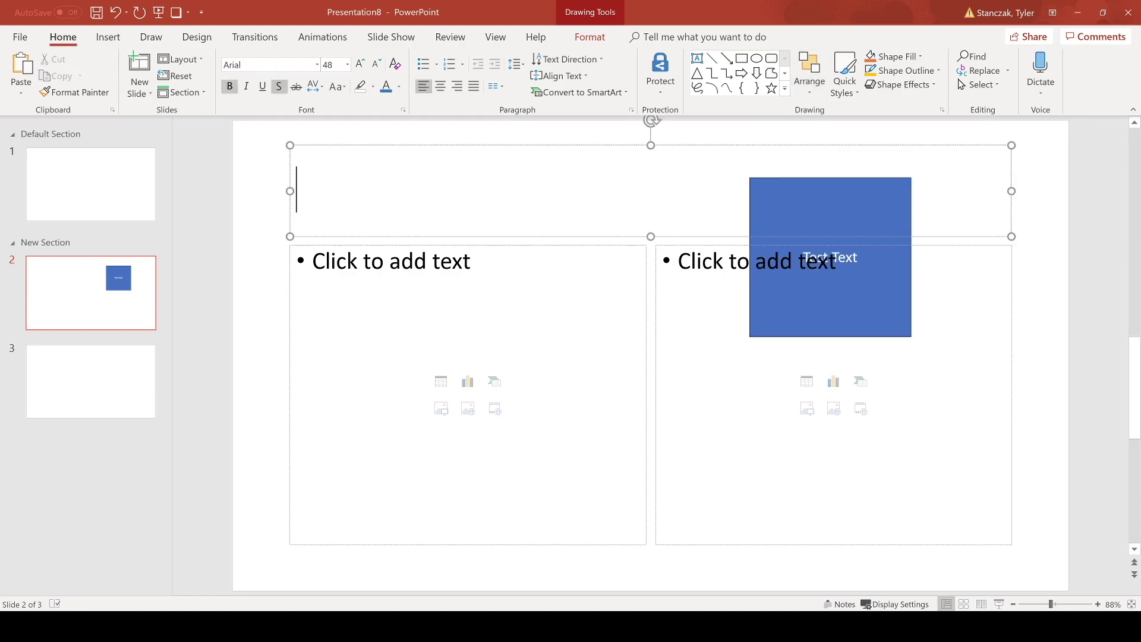
{"action": "left_click_drag", "start_coordinate": [908, 237], "coordinate": [1050, 325]}
Align the rectangle to the slide's left edge
{"action": "left_click", "coordinate": [814, 95]}
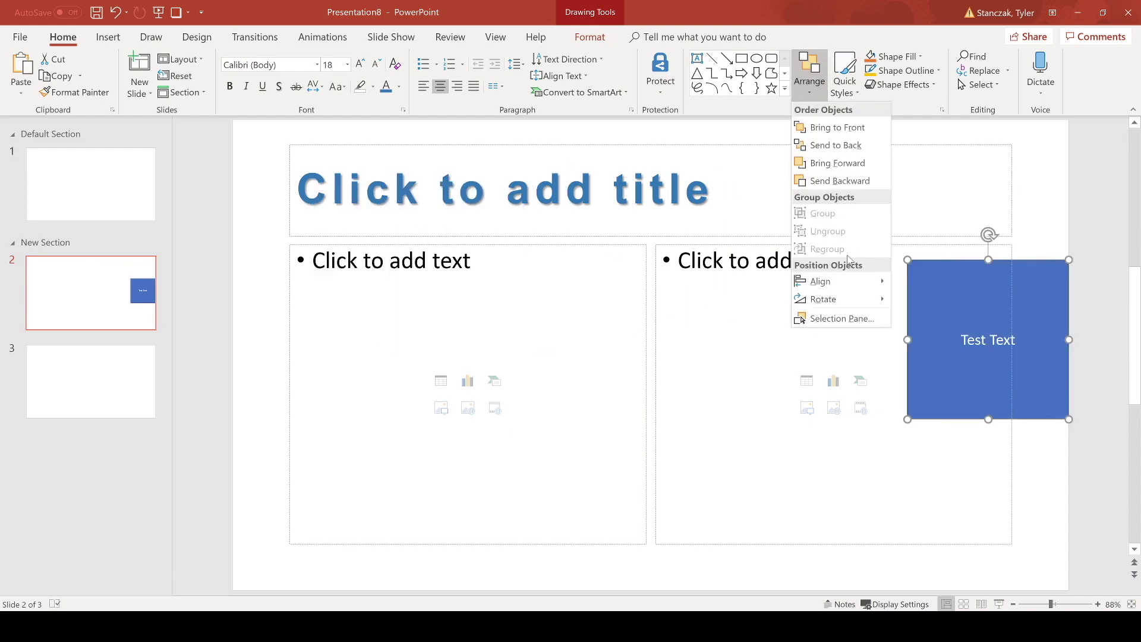
{"action": "mouse_move", "coordinate": [850, 280]}
{"action": "left_click", "coordinate": [931, 281]}
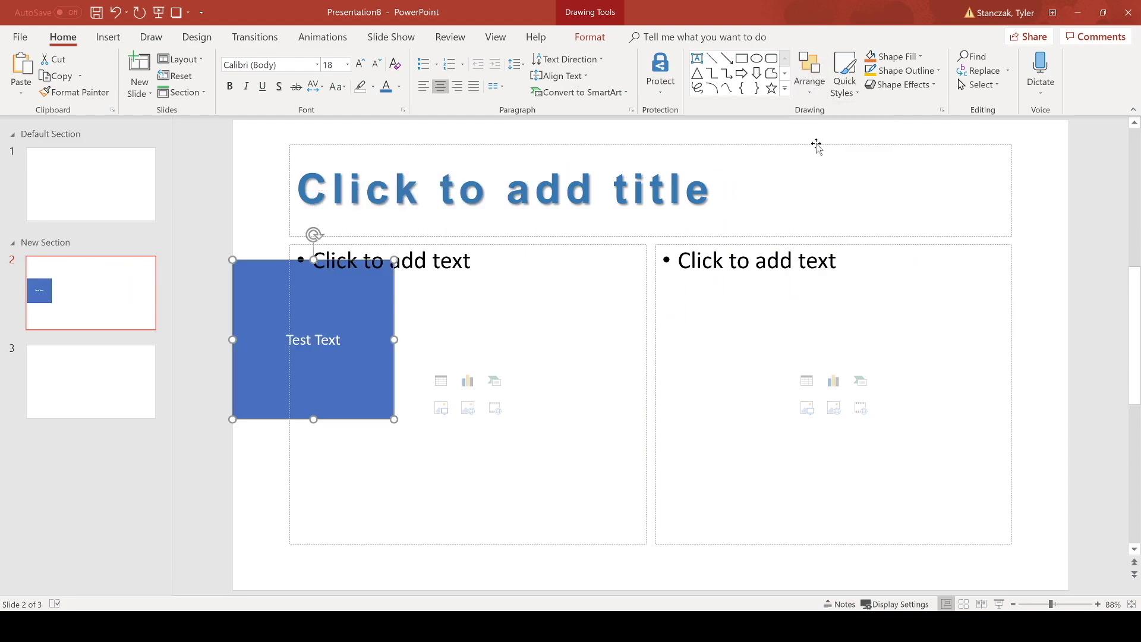
{"action": "left_click", "coordinate": [809, 77]}
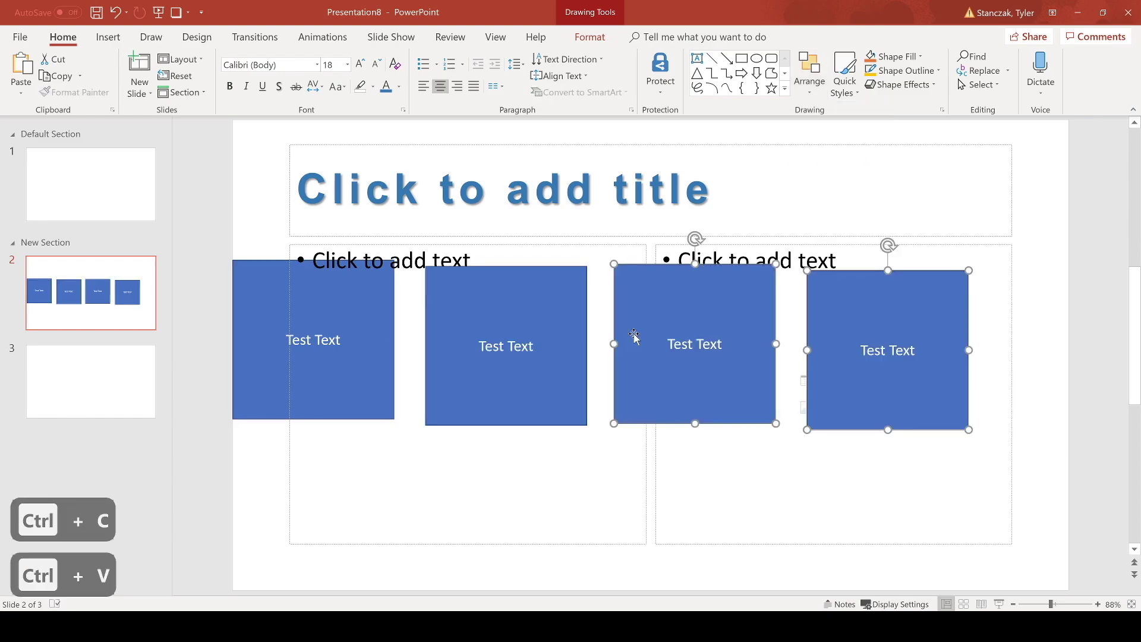
Select all four rectangles and distribute them evenly across the slide
{"action": "left_click", "coordinate": [259, 359]}
{"action": "left_click", "coordinate": [558, 337], "text": "shift"}
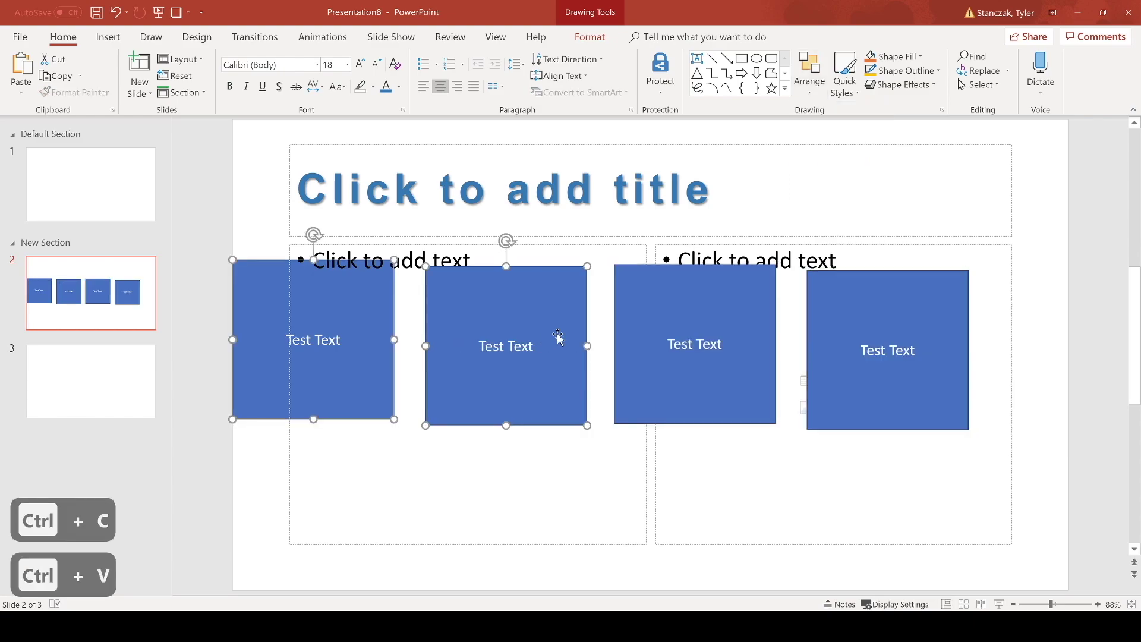
{"action": "left_click", "coordinate": [681, 333], "text": "shift"}
{"action": "left_click", "coordinate": [870, 336], "text": "shift"}
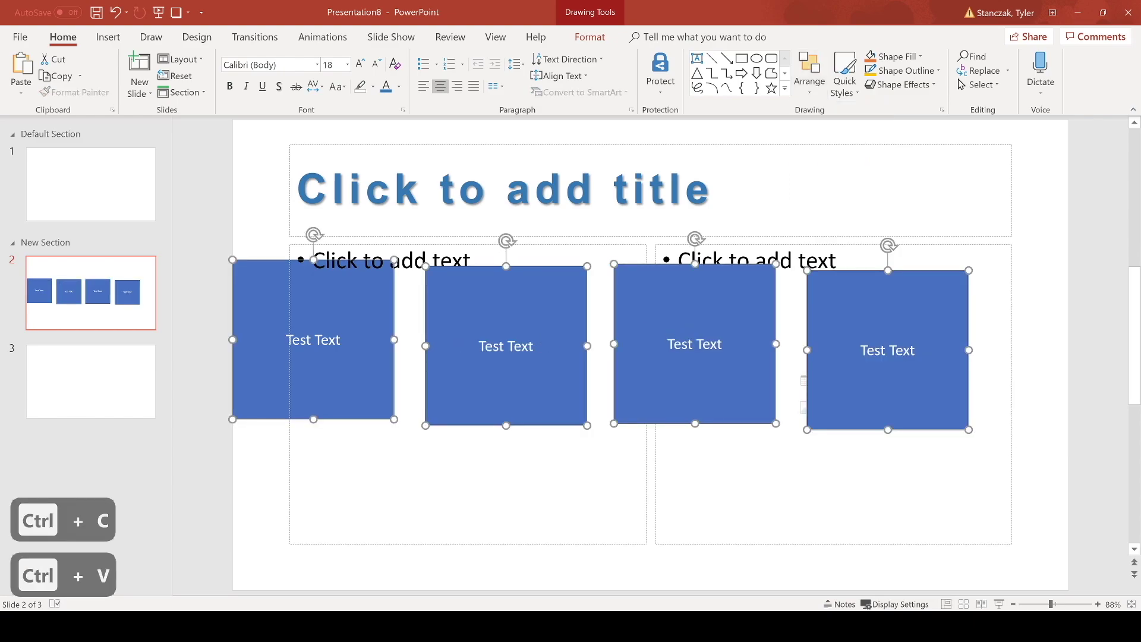
{"action": "left_click", "coordinate": [810, 77]}
{"action": "mouse_move", "coordinate": [850, 280]}
{"action": "left_click", "coordinate": [950, 393]}
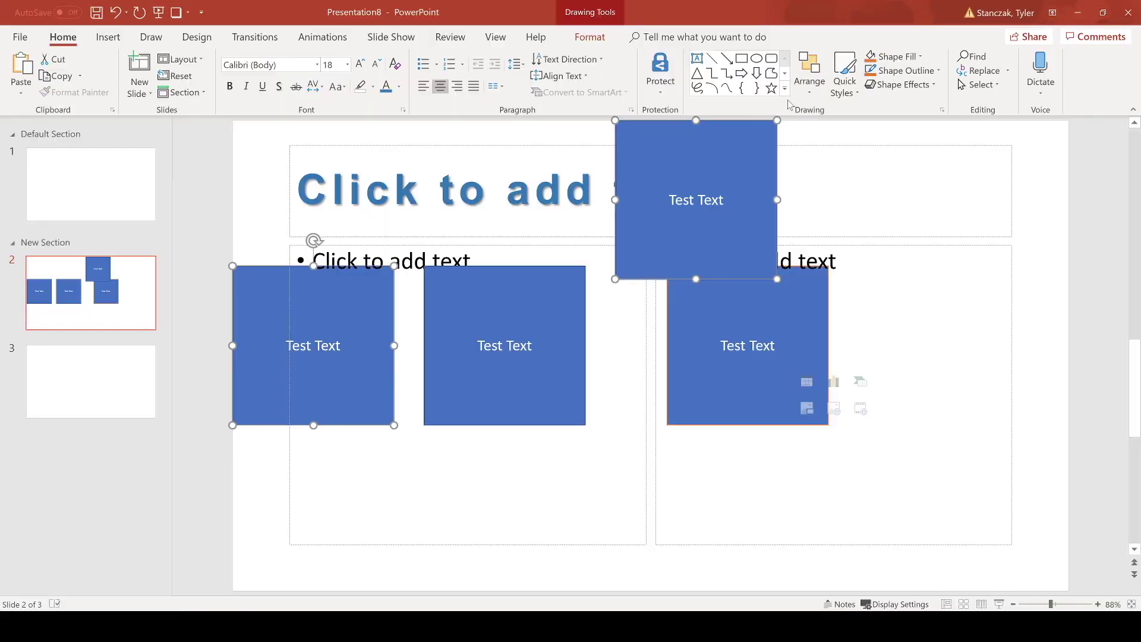
Group the four rectangles, then undo the grouping
{"action": "left_click", "coordinate": [810, 74]}
{"action": "left_click", "coordinate": [823, 214]}
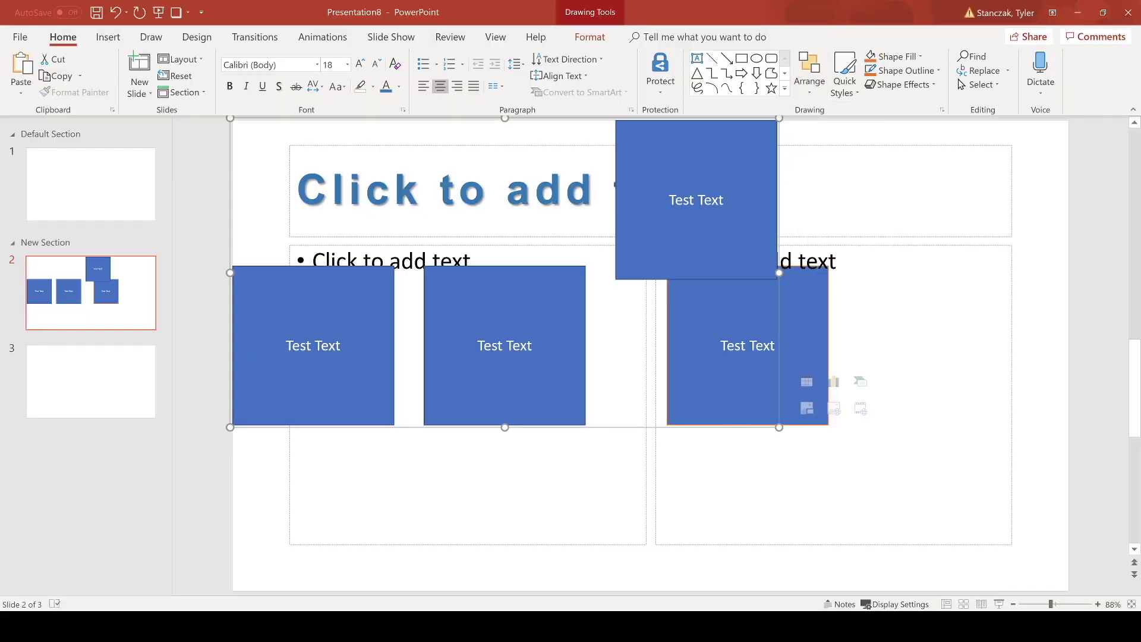
{"action": "key", "text": "ctrl+g"}
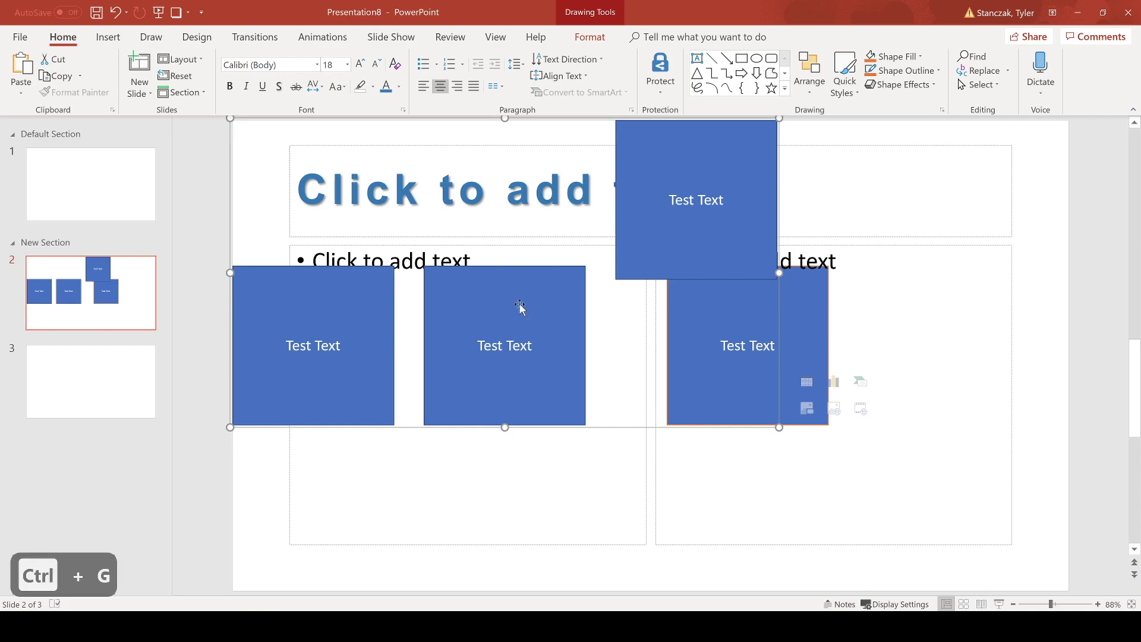
{"action": "key", "text": "ctrl+z"}
{"action": "left_click", "coordinate": [845, 74]}
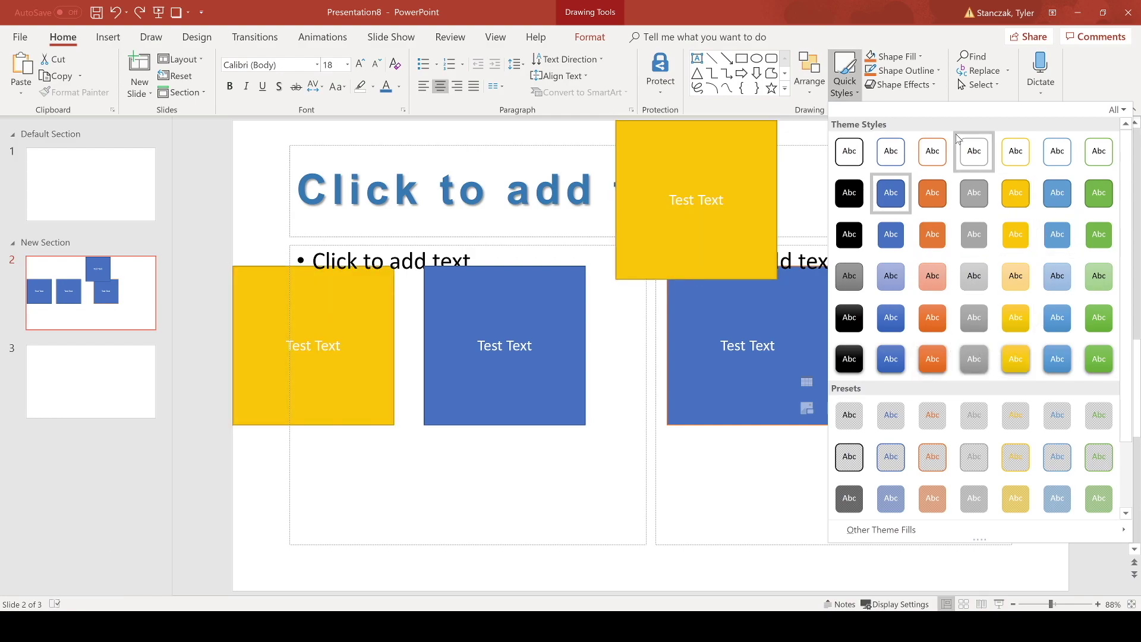
Recolour the rectangles' fill by sampling a colour with the Shape Fill eyedropper
{"action": "left_click", "coordinate": [895, 57]}
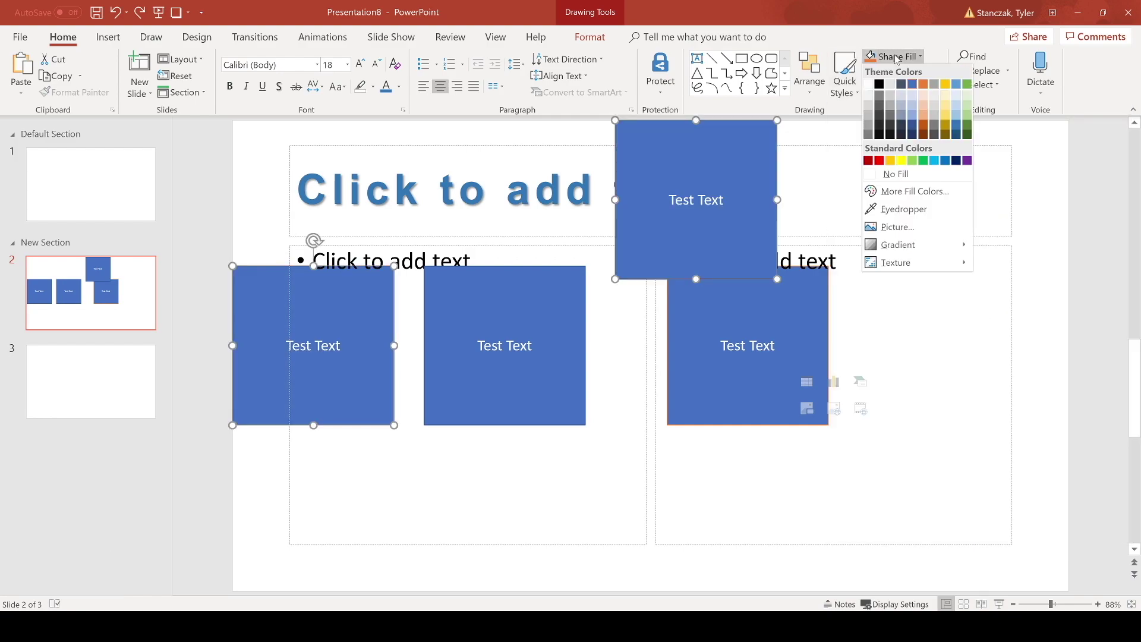
{"action": "left_click", "coordinate": [905, 209]}
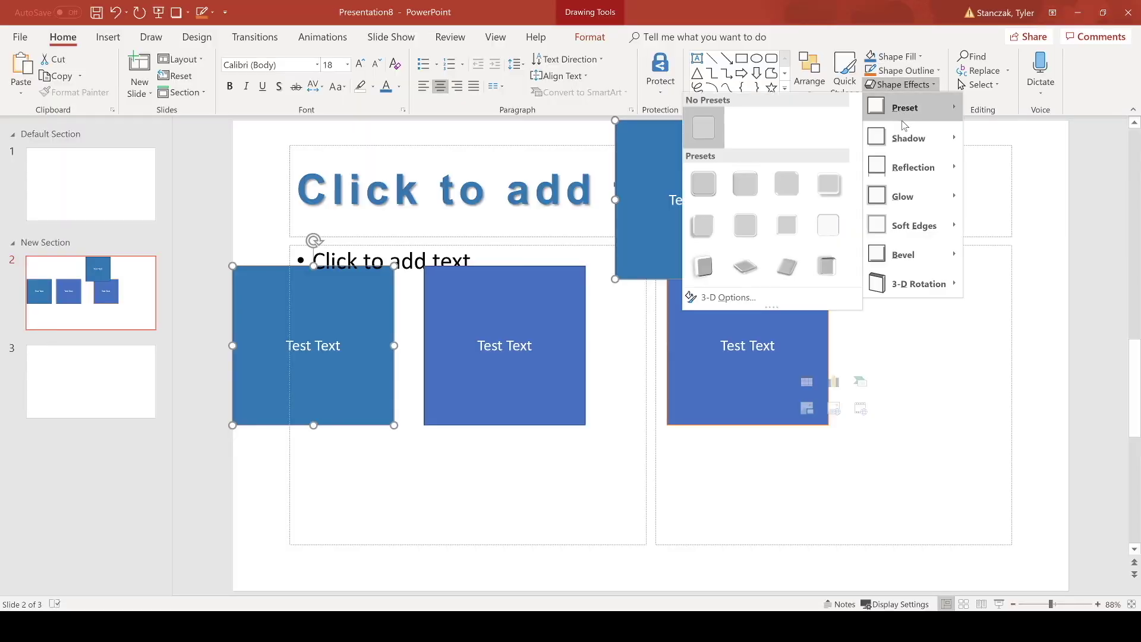
Dismiss Shape Effects and redo moving the two rectangles
{"action": "mouse_move", "coordinate": [909, 138]}
{"action": "key", "text": "Escape"}
{"action": "key", "text": "ctrl+y"}
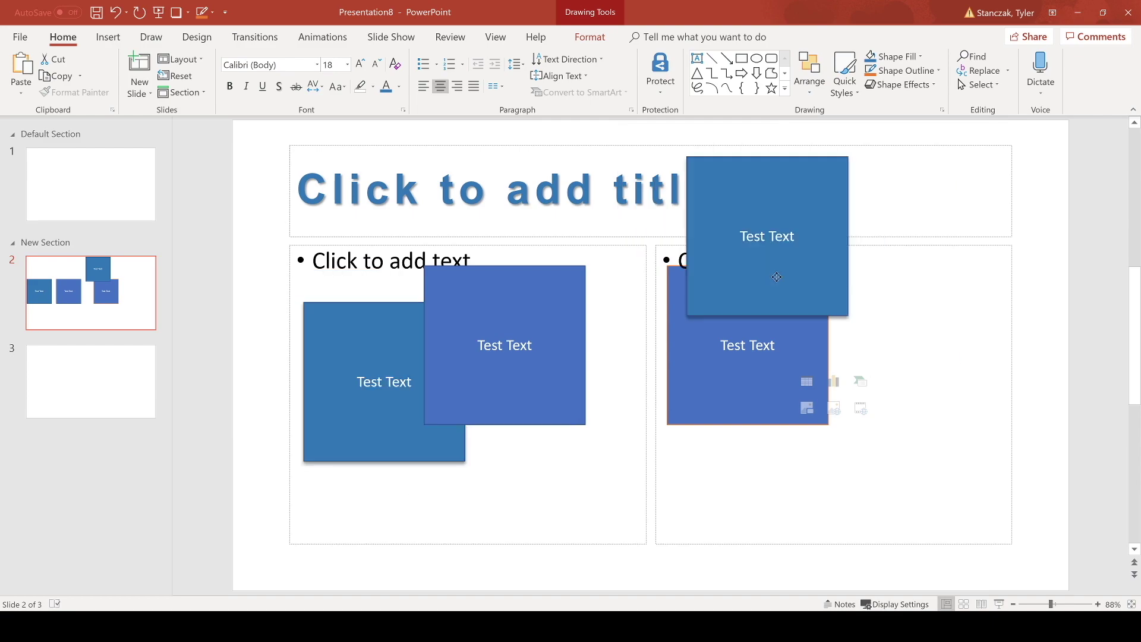
Search the slides for the word 'Test'
{"action": "left_click", "coordinate": [984, 55]}
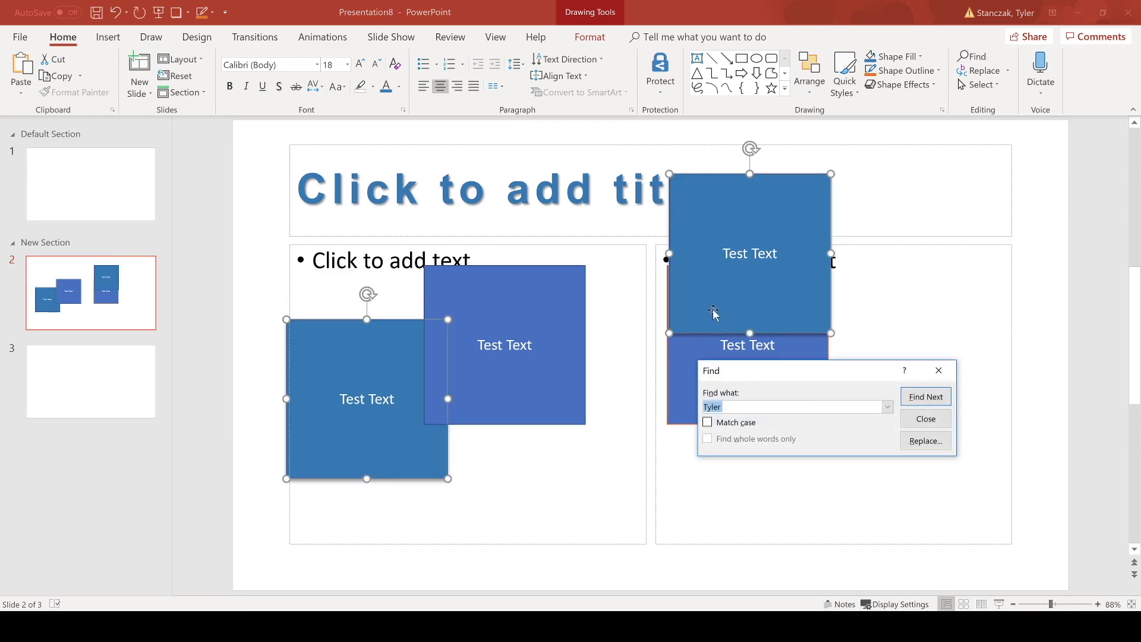
{"action": "key", "text": "BackSpace"}
{"action": "type", "text": "TE"}
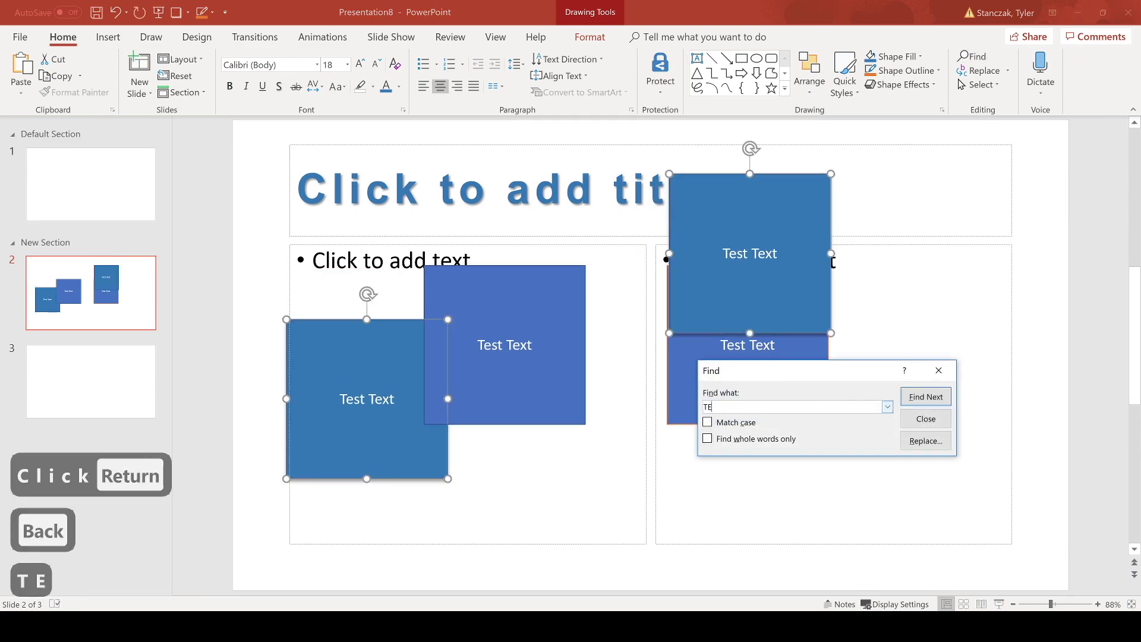
{"action": "key", "text": "BackSpace"}
{"action": "type", "text": "est"}
{"action": "key", "text": "Return"}
Step through the remaining matches, then replace every 'Test' with 'Cookies'
{"action": "left_click", "coordinate": [916, 402]}
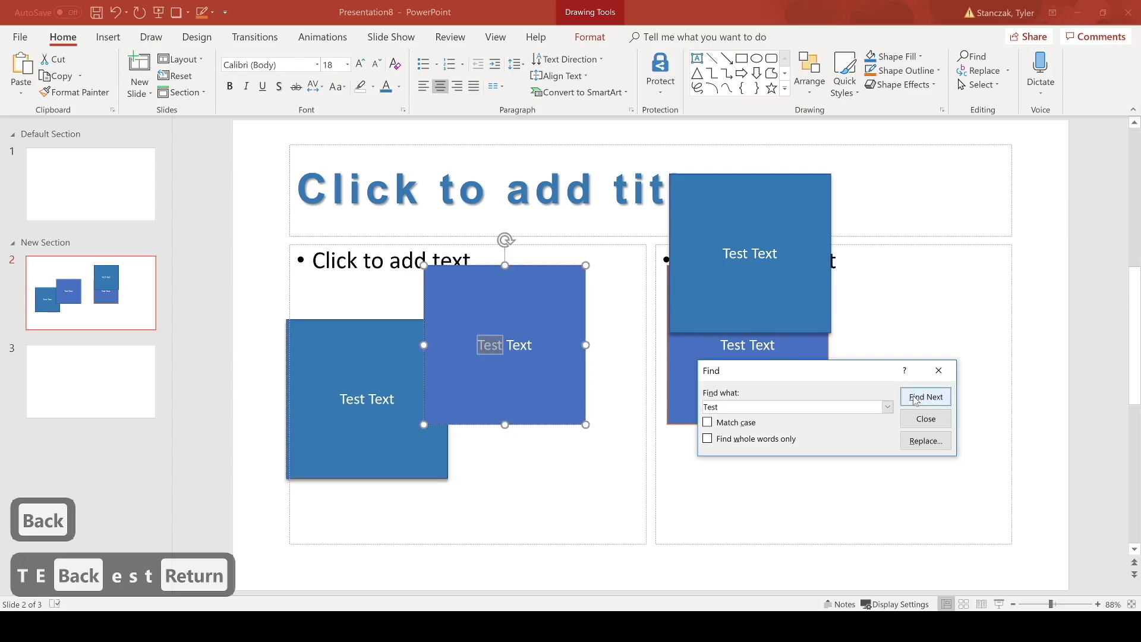
{"action": "left_click", "coordinate": [916, 401]}
{"action": "left_click", "coordinate": [915, 401]}
{"action": "left_click", "coordinate": [939, 370]}
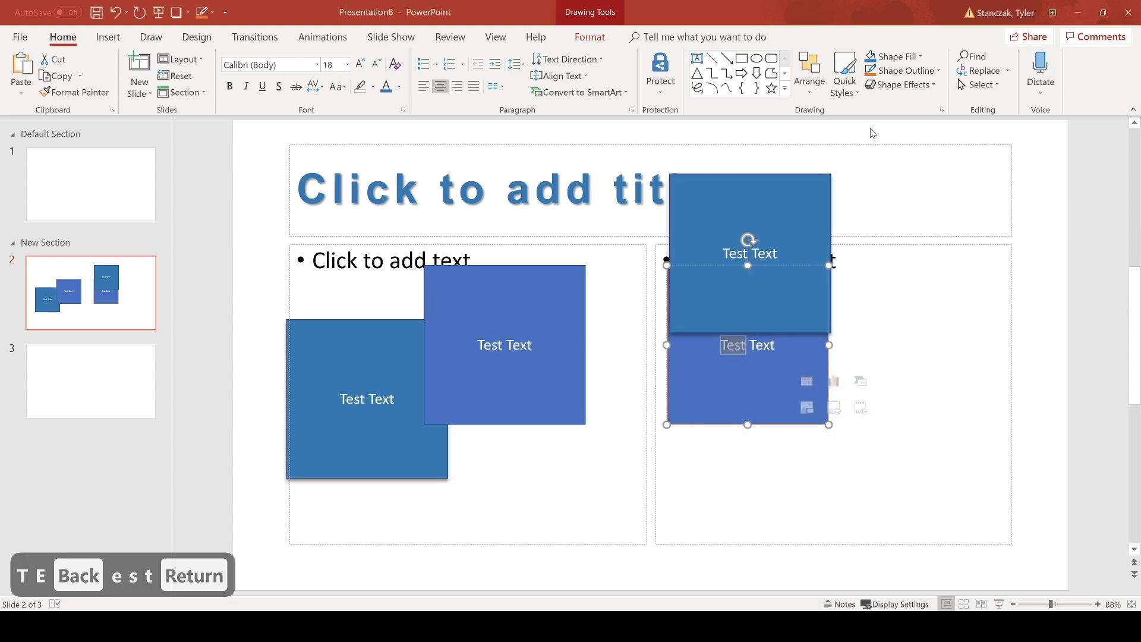
{"action": "left_click", "coordinate": [988, 72]}
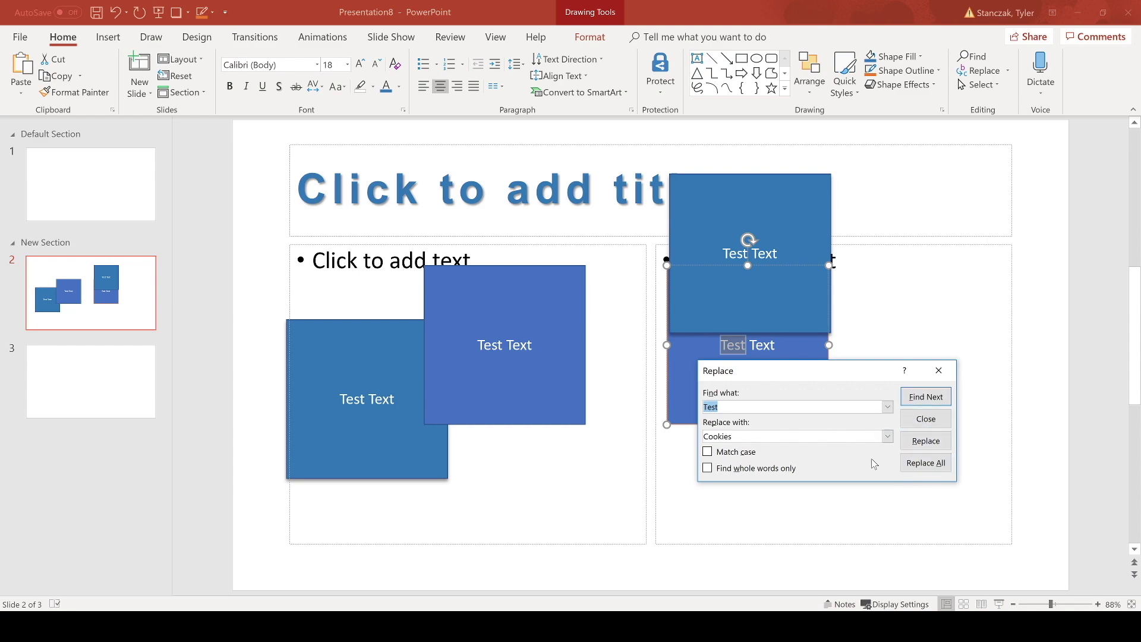
{"action": "left_click", "coordinate": [925, 463]}
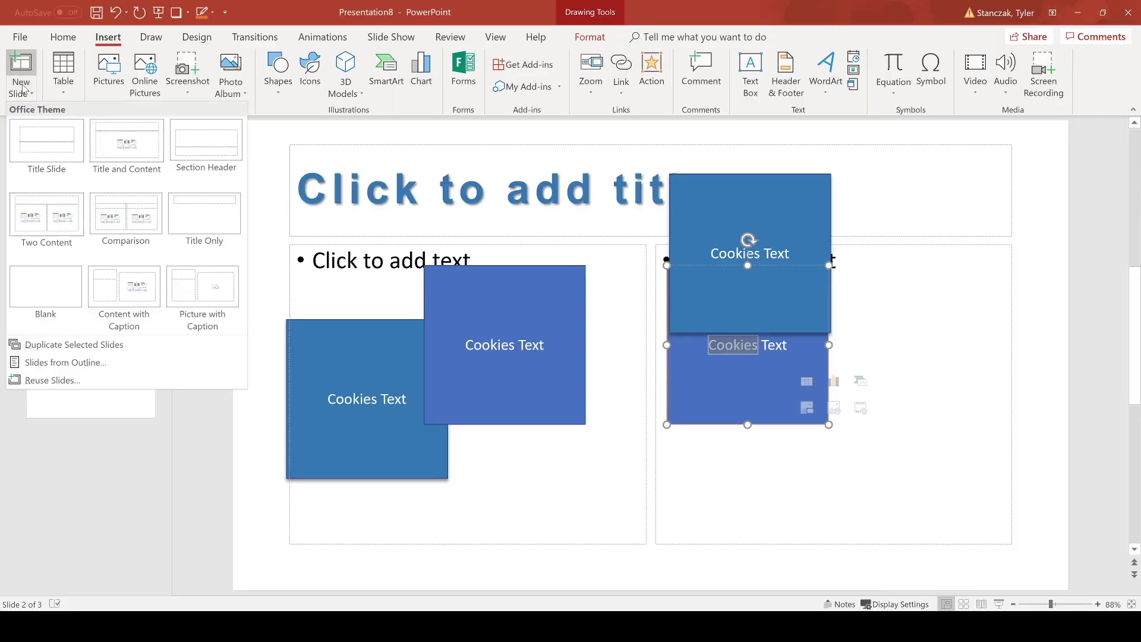
Add a Title Slide layout slide and browse the Table, Screenshot, Photo Album and Shapes menus
{"action": "left_click", "coordinate": [47, 143]}
{"action": "left_click", "coordinate": [63, 74]}
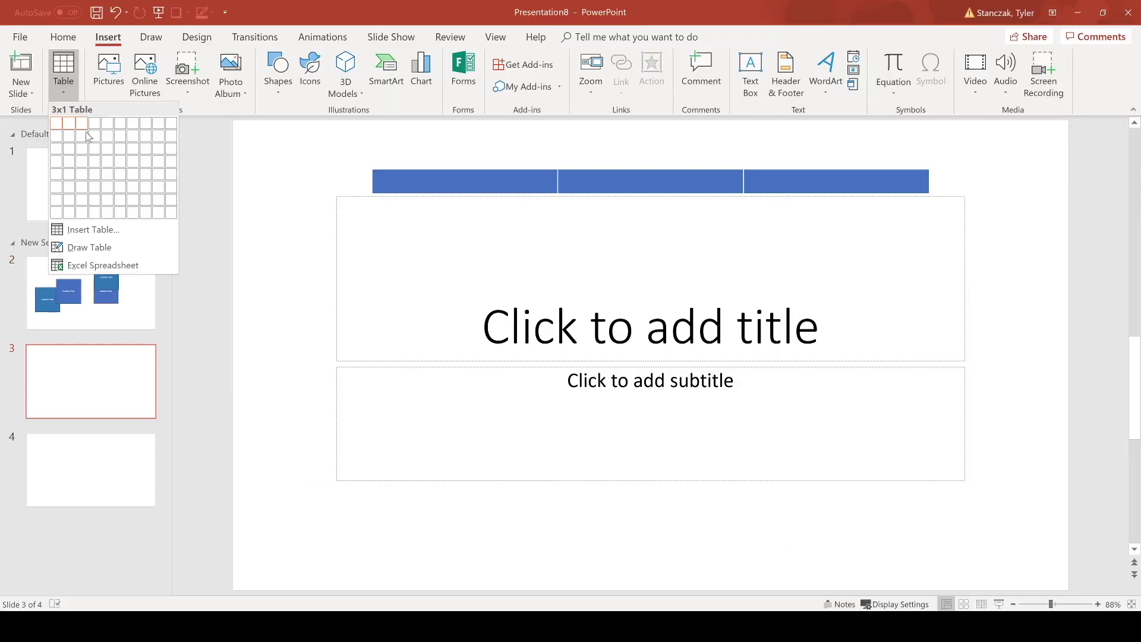
{"action": "left_click", "coordinate": [189, 88]}
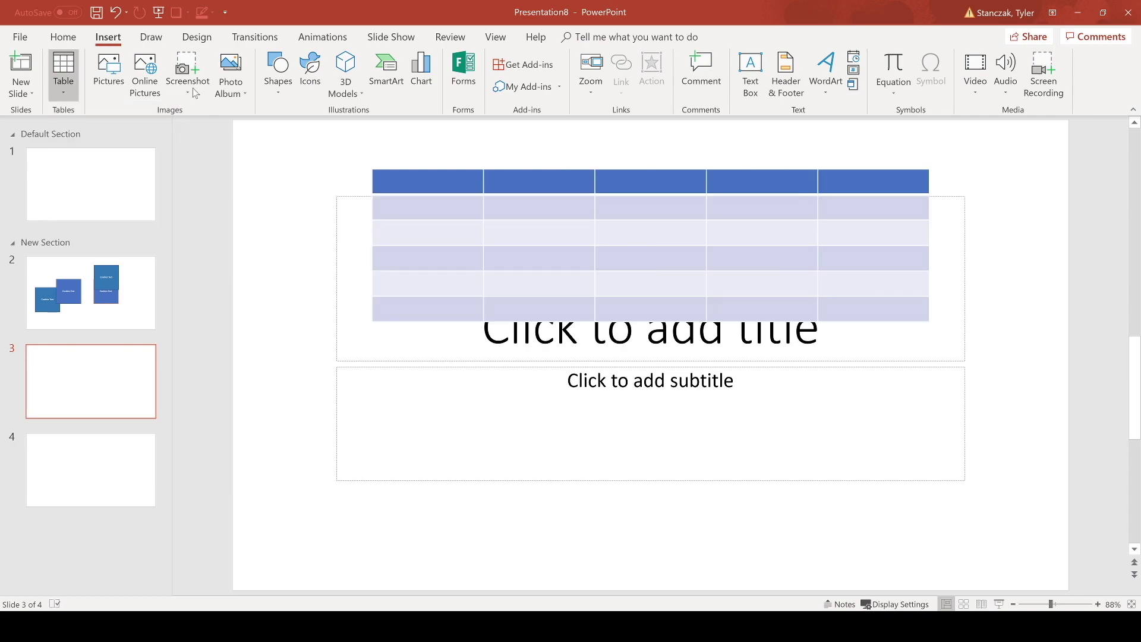
{"action": "left_click", "coordinate": [241, 92]}
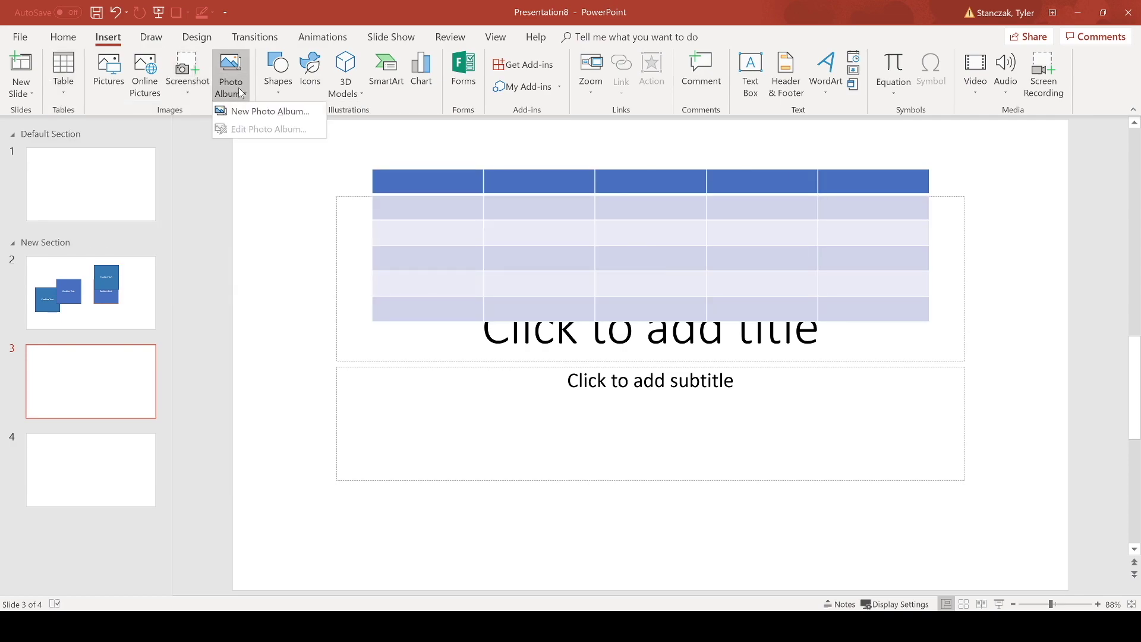
{"action": "left_click", "coordinate": [277, 89]}
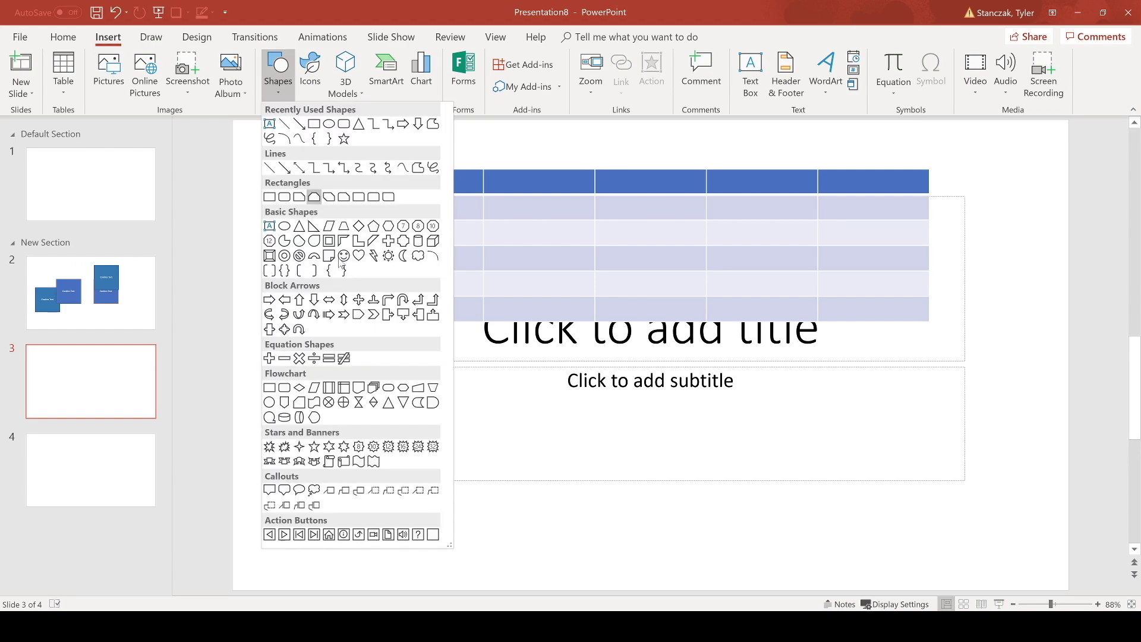
Browse the Icons, 3D Models and Add-ins options, then start a comment on slide 3
{"action": "left_click", "coordinate": [312, 83]}
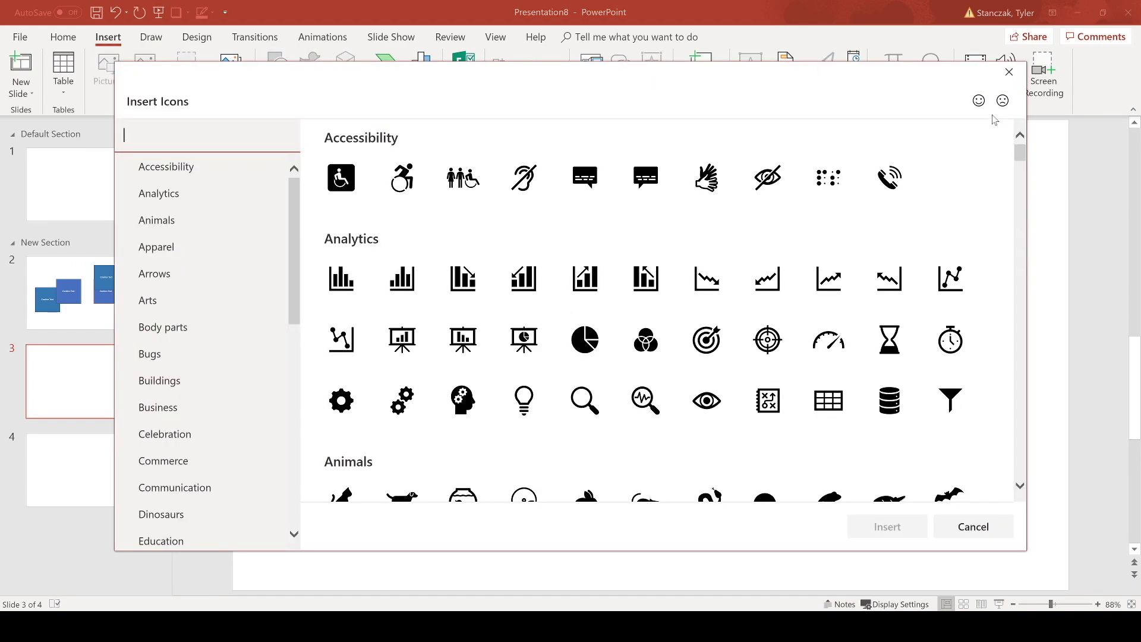
{"action": "left_click", "coordinate": [1010, 72]}
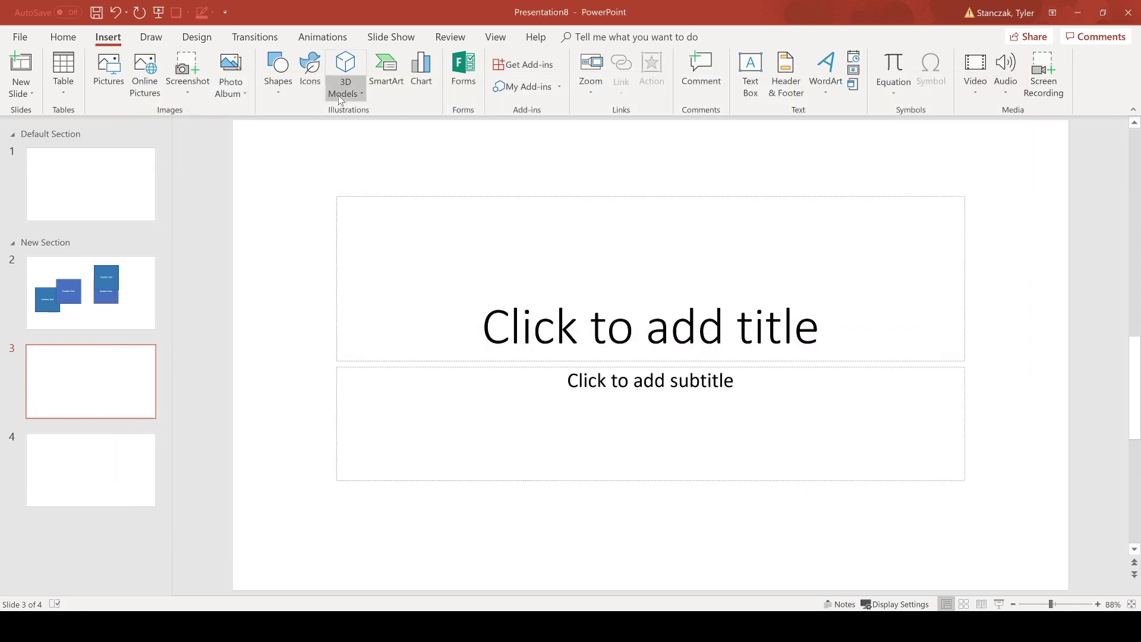
{"action": "left_click", "coordinate": [341, 95]}
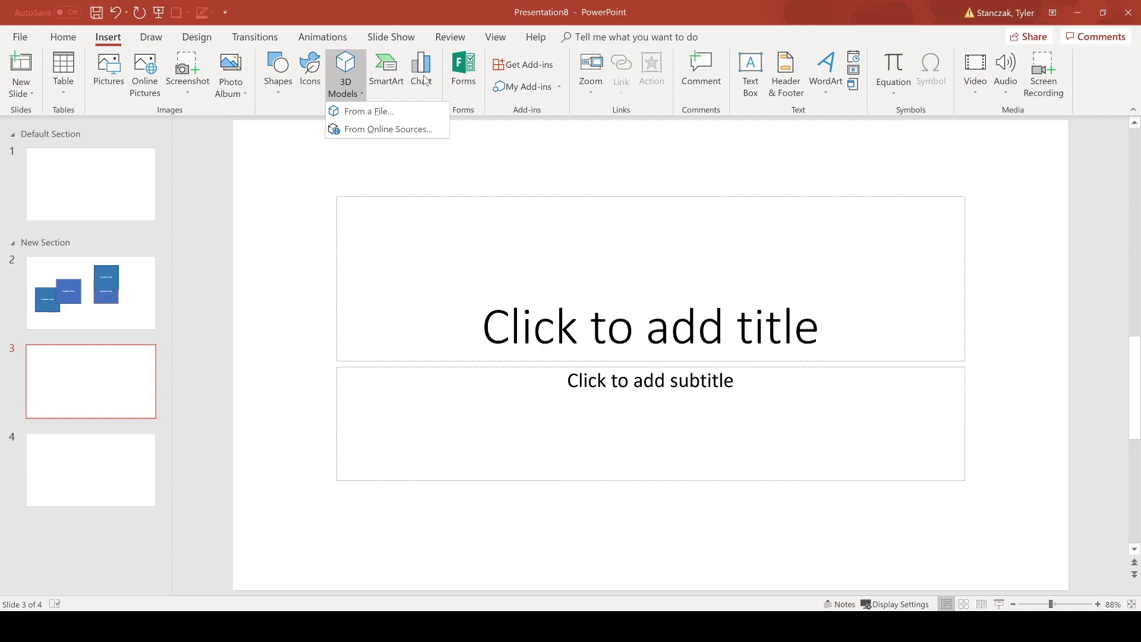
{"action": "left_click", "coordinate": [519, 86]}
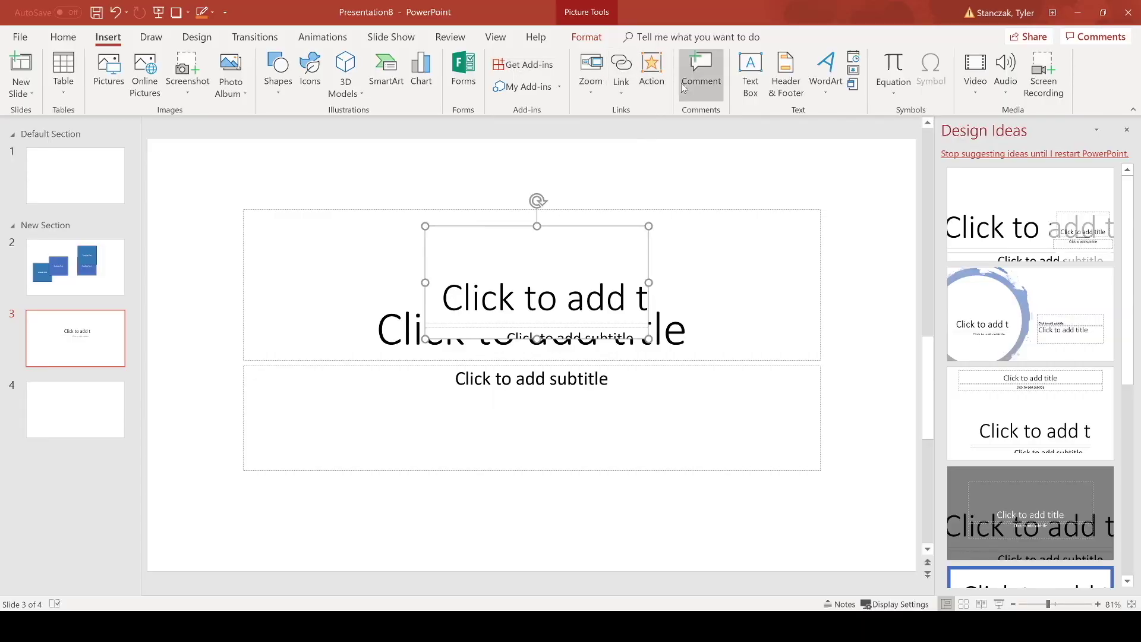
{"action": "left_click", "coordinate": [684, 89]}
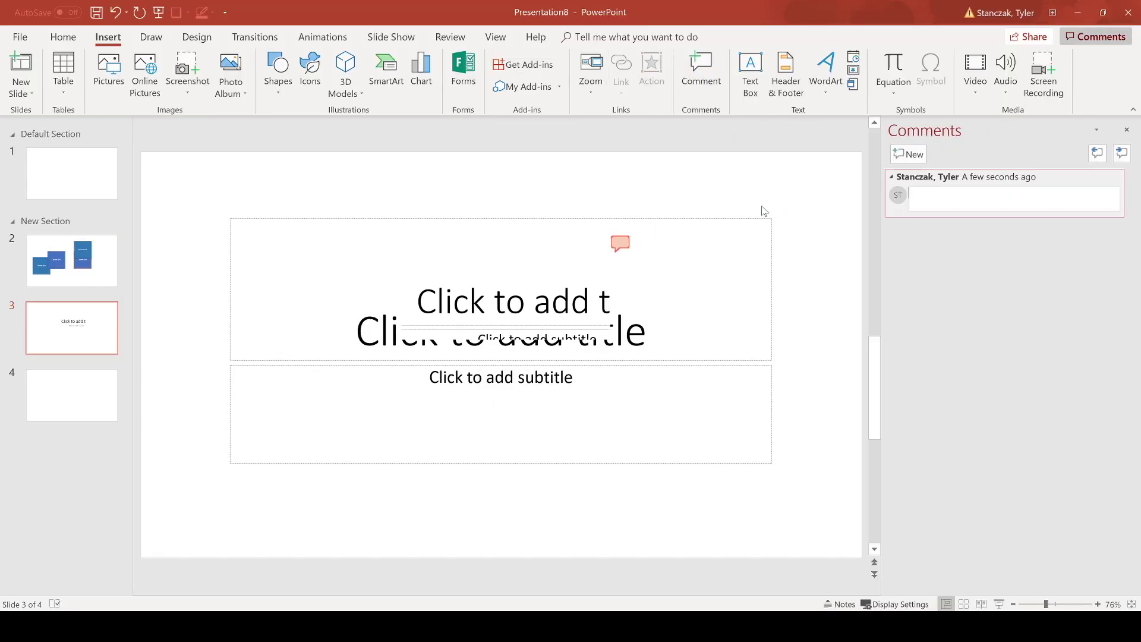
Post the comment with the author's first name and draw a text box at the top right
{"action": "type", "text": "Tyler"}
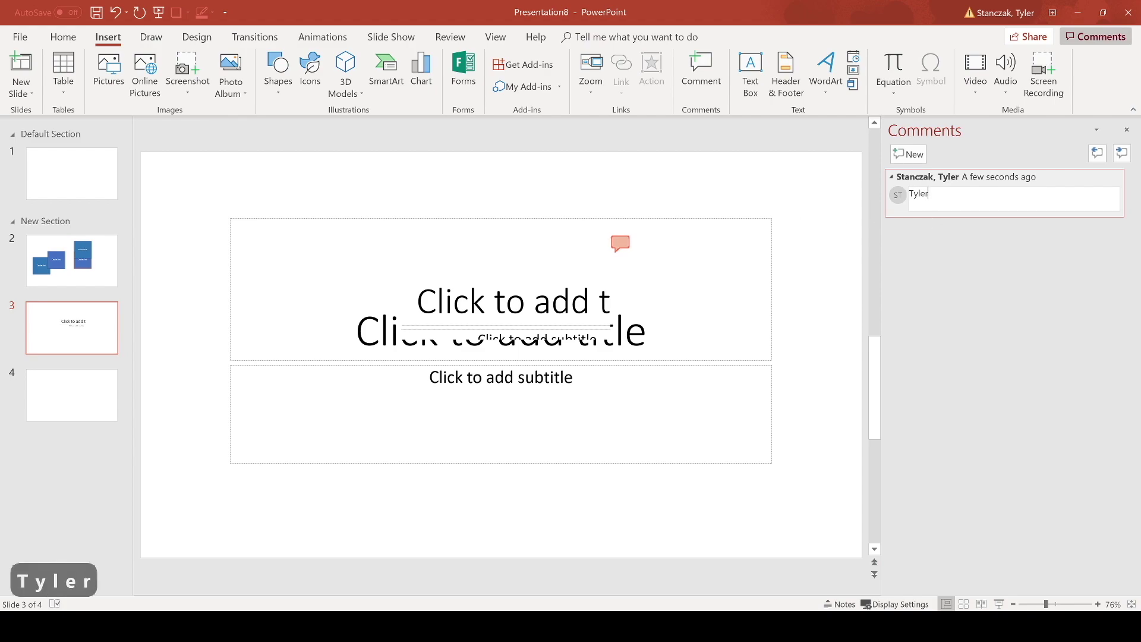
{"action": "key", "text": "Return"}
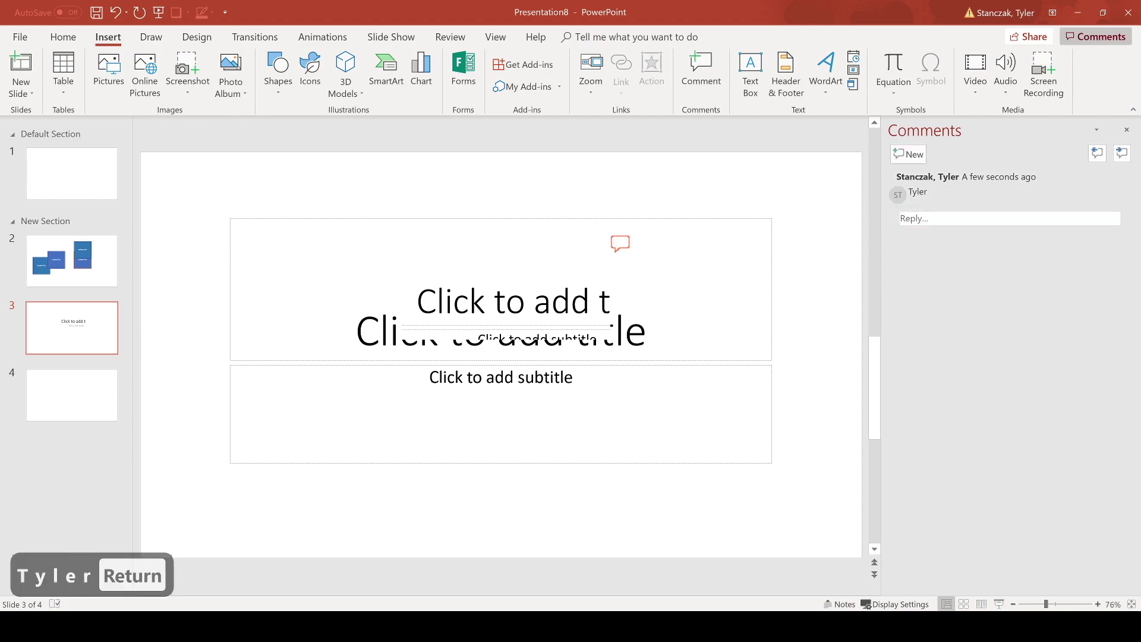
{"action": "left_click", "coordinate": [750, 74]}
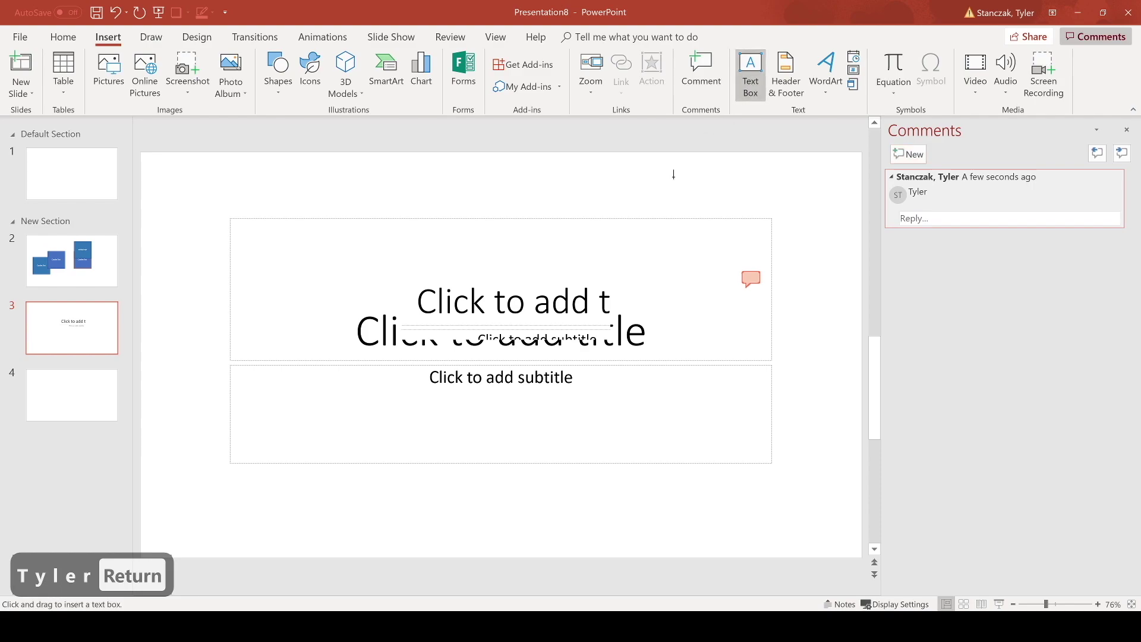
{"action": "left_click_drag", "start_coordinate": [674, 175], "coordinate": [743, 200]}
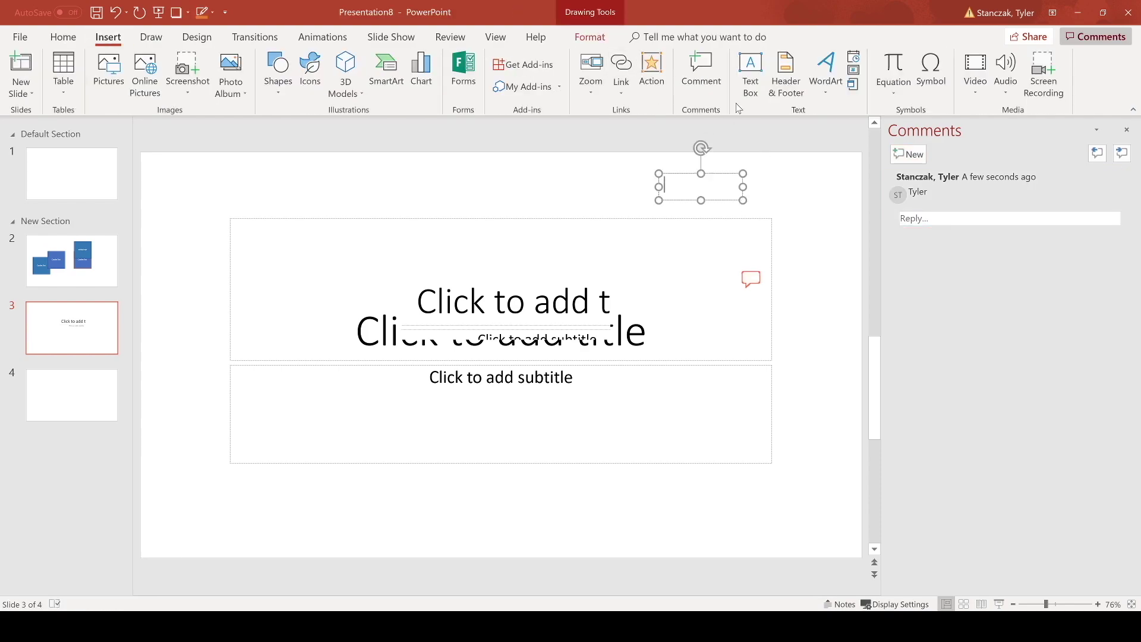
Insert the Area of Circle equation A = πr² and add a phonetic symbol after it
{"action": "left_click", "coordinate": [893, 92]}
{"action": "left_click", "coordinate": [921, 148]}
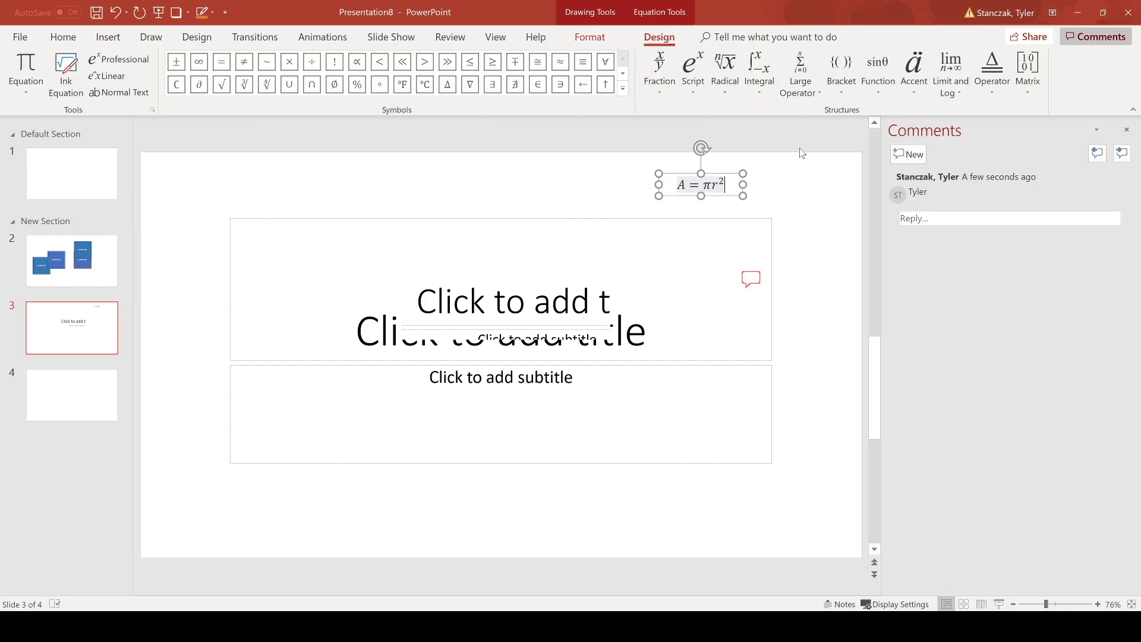
{"action": "scroll", "coordinate": [933, 83], "scroll_direction": "up", "scroll_amount": 10}
{"action": "left_click", "coordinate": [933, 83]}
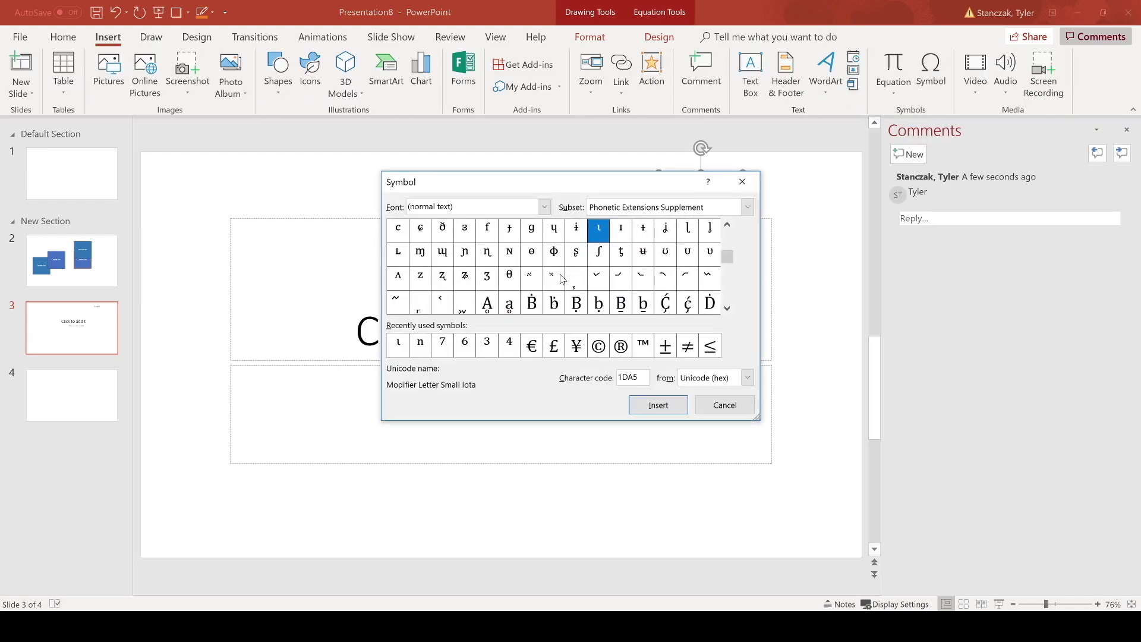
{"action": "left_click", "coordinate": [598, 302]}
{"action": "key", "text": "Return"}
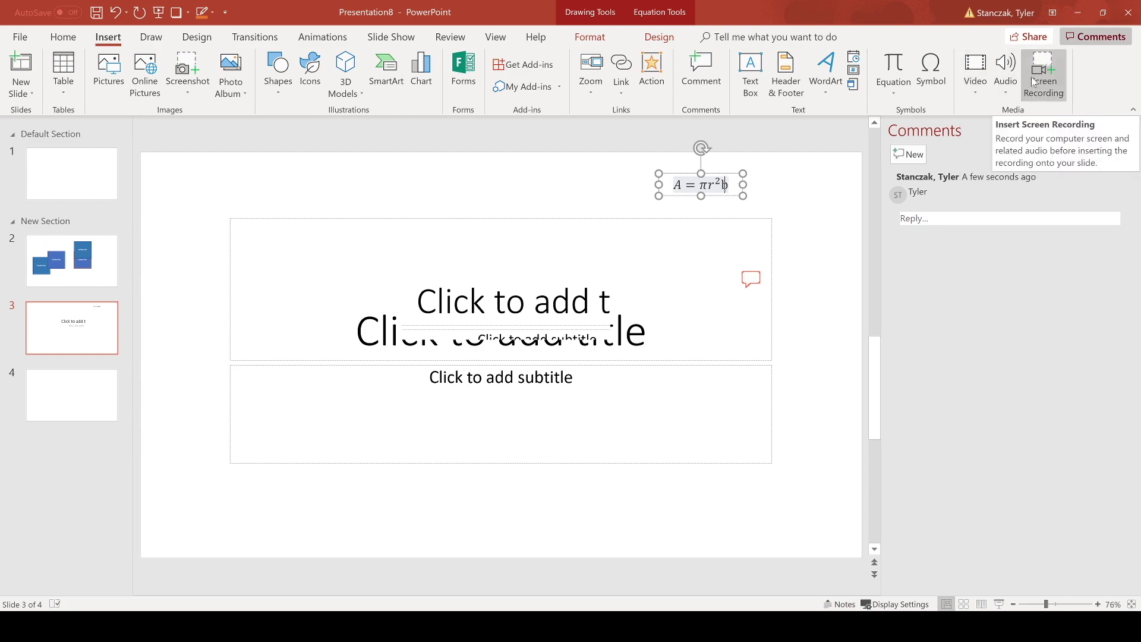
{"action": "left_click", "coordinate": [151, 37]}
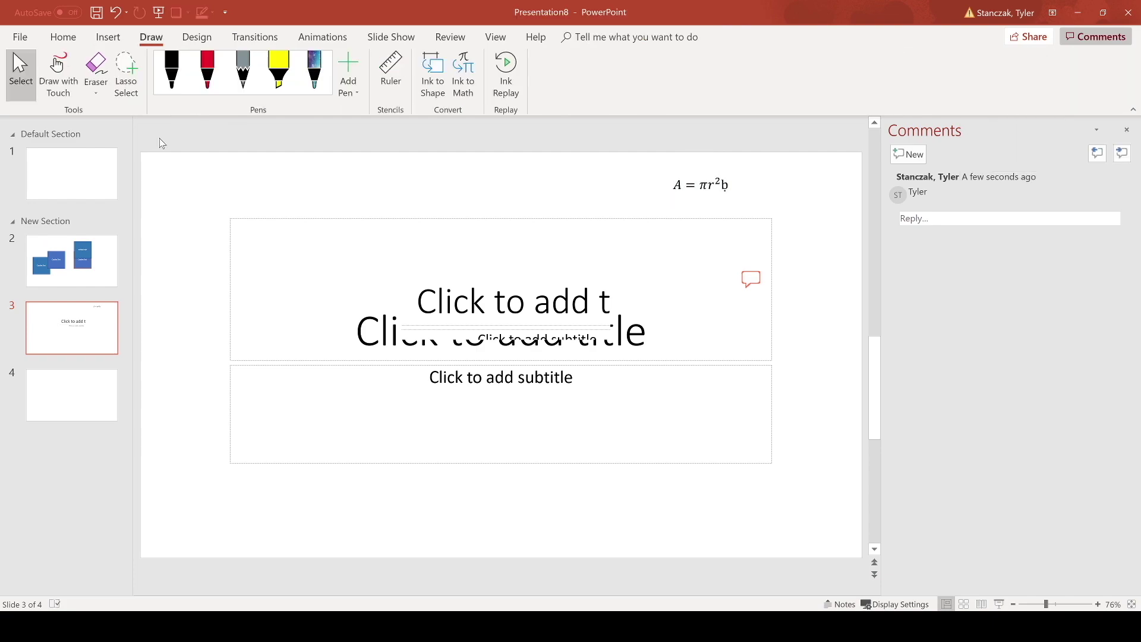
{"action": "left_click", "coordinate": [207, 70]}
{"action": "mouse_move", "coordinate": [213, 177]}
{"action": "left_mouse_down"}
{"action": "mouse_move", "coordinate": [185, 199]}
{"action": "mouse_move", "coordinate": [204, 331]}
{"action": "mouse_move", "coordinate": [228, 263]}
{"action": "left_mouse_up"}
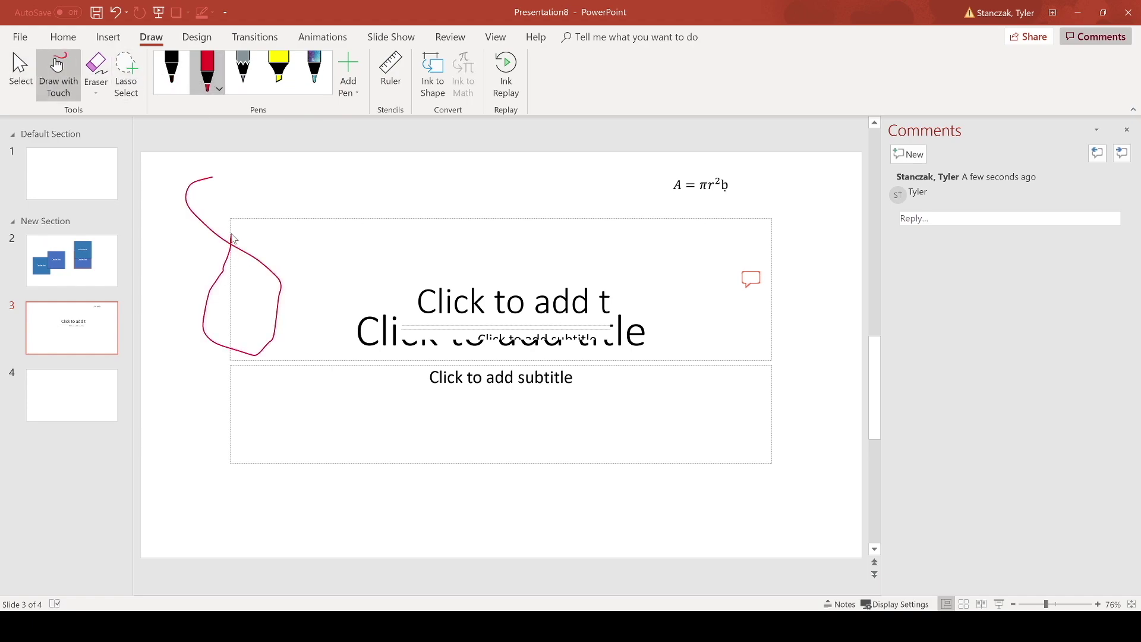
{"action": "left_click", "coordinate": [70, 53]}
{"action": "left_click", "coordinate": [193, 186]}
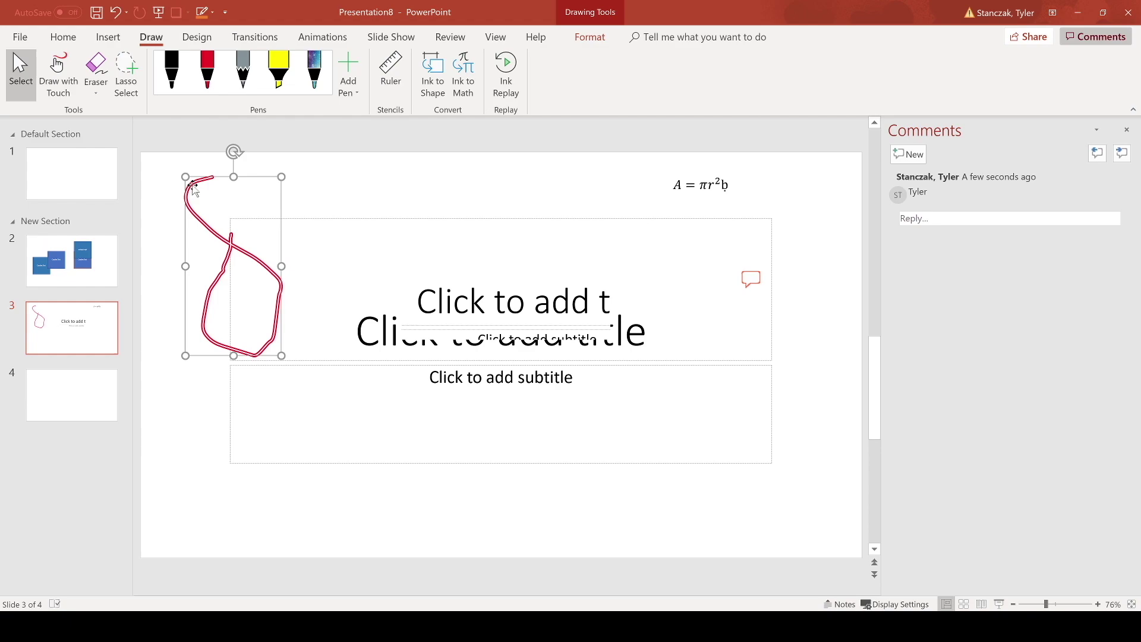
{"action": "left_click", "coordinate": [190, 160]}
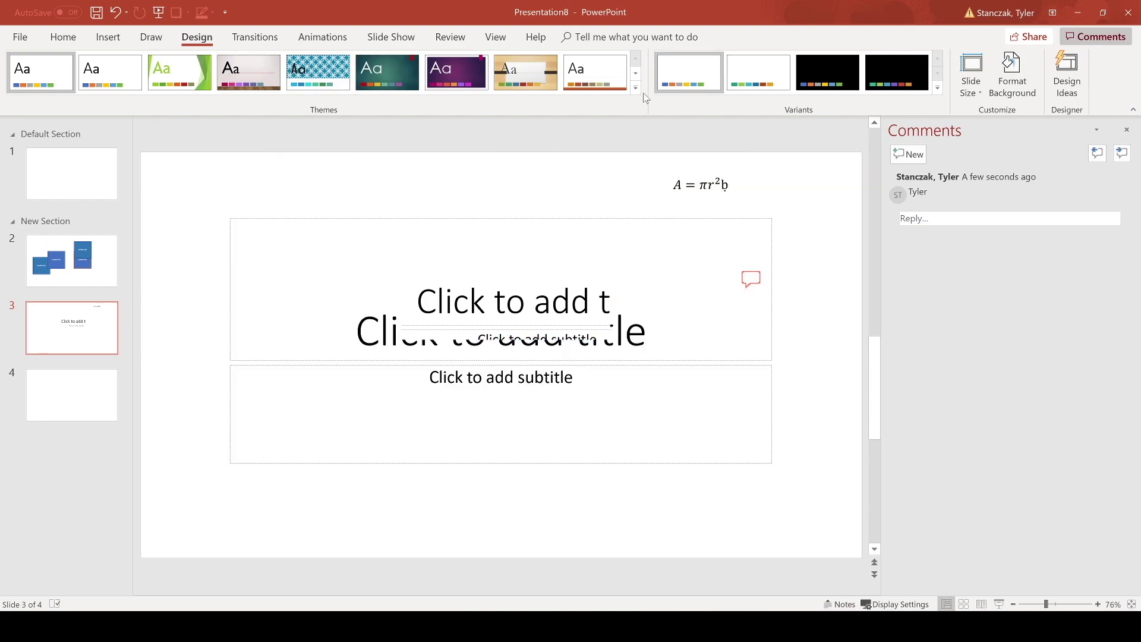
Preview the themes and the variant colours, fonts and background styles without applying any, then show Slide Size
{"action": "left_click", "coordinate": [635, 88]}
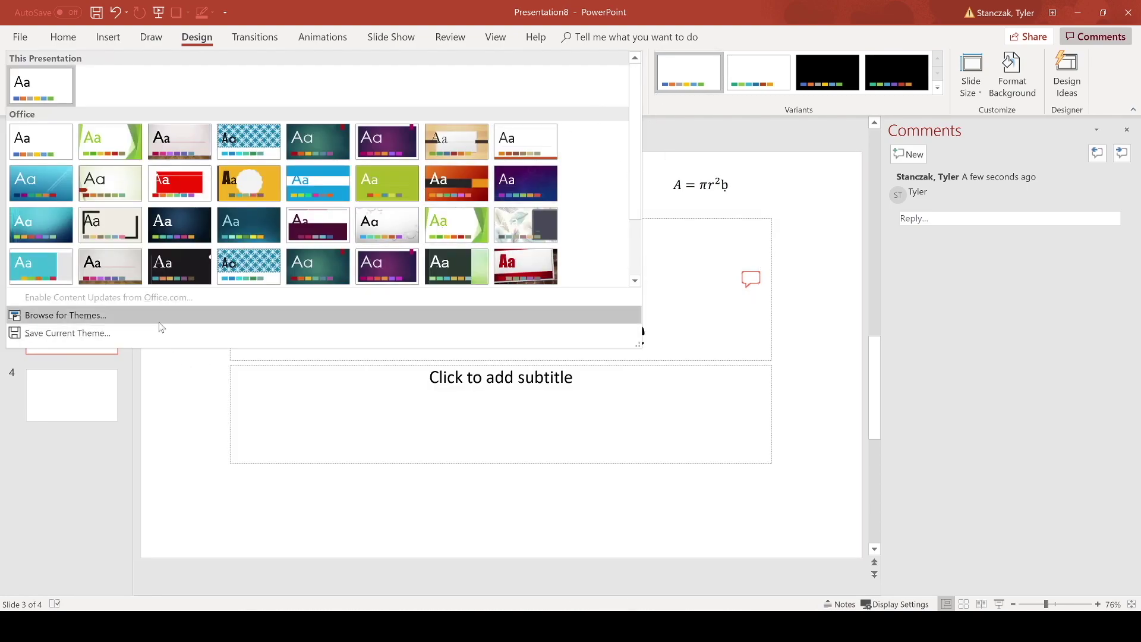
{"action": "left_click", "coordinate": [946, 97]}
{"action": "left_click", "coordinate": [937, 88]}
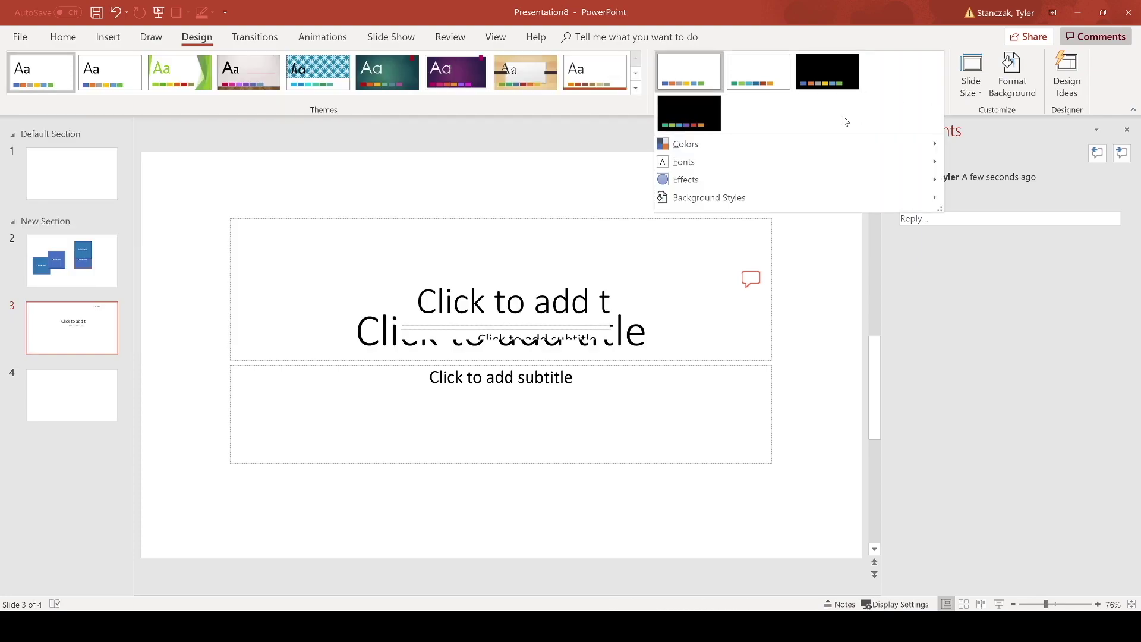
{"action": "mouse_move", "coordinate": [815, 145]}
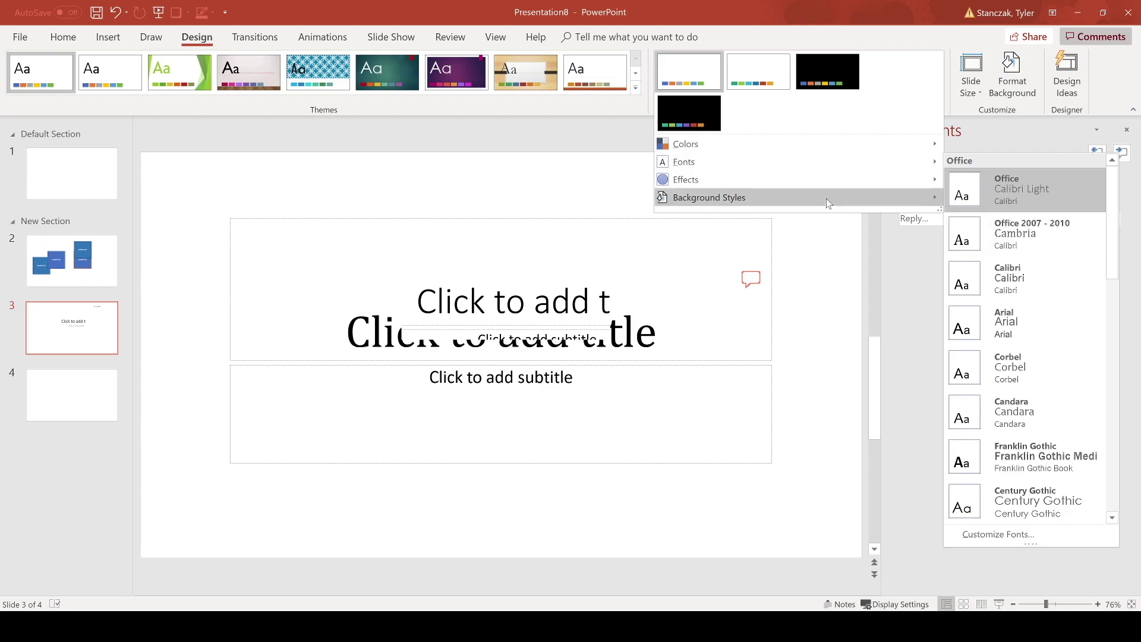
{"action": "mouse_move", "coordinate": [819, 193]}
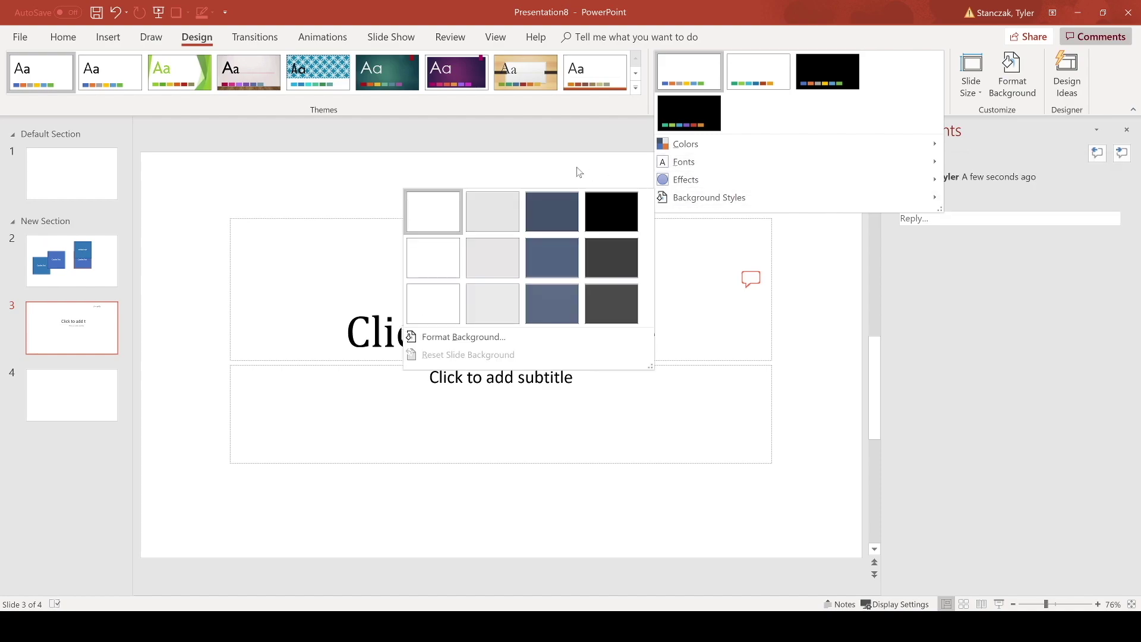
{"action": "left_click", "coordinate": [550, 145]}
{"action": "left_click", "coordinate": [959, 89]}
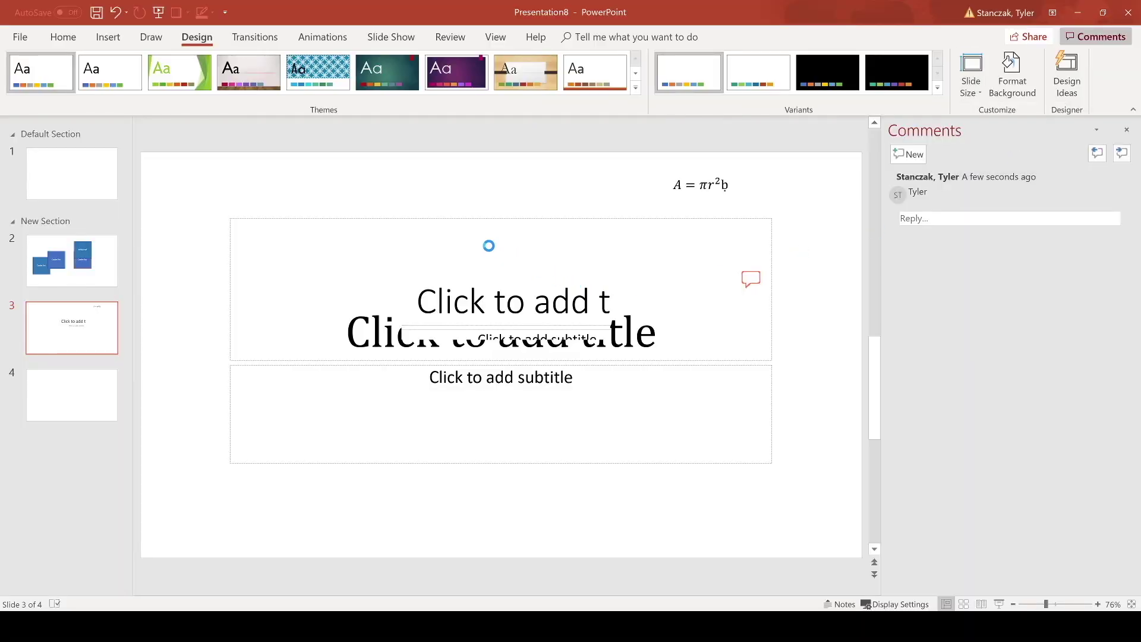
Make the slides 8.5 × 11 in portrait, choosing Ensure Fit for the content
{"action": "key", "text": "Tab"}
{"action": "type", "text": "8.5"}
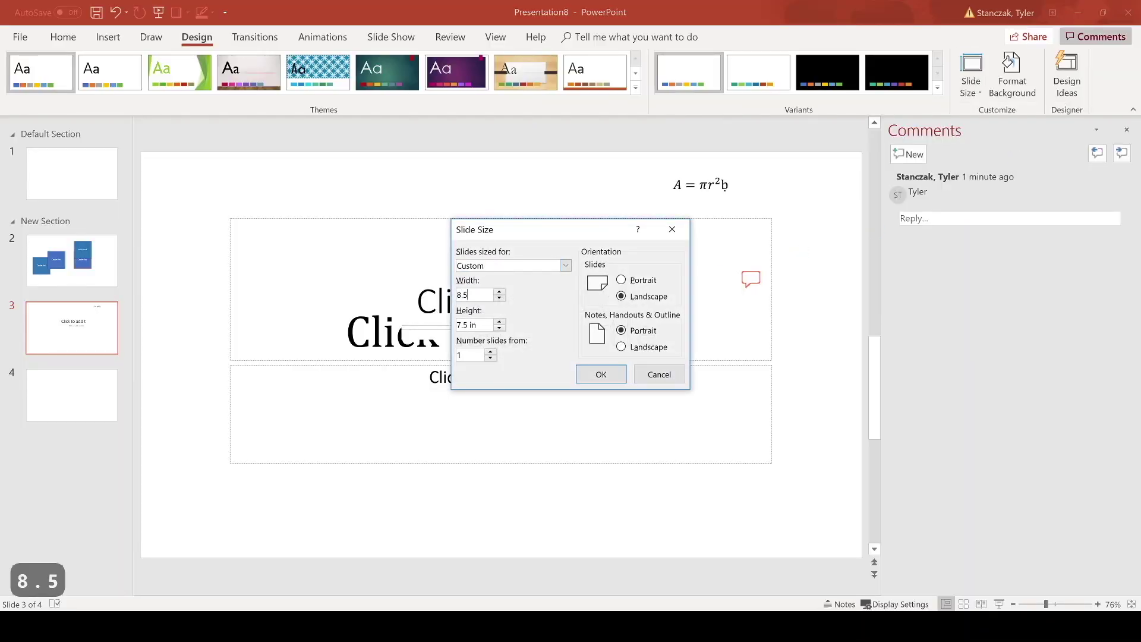
{"action": "double_click", "coordinate": [470, 325]}
{"action": "type", "text": "11"}
{"action": "key", "text": "Return"}
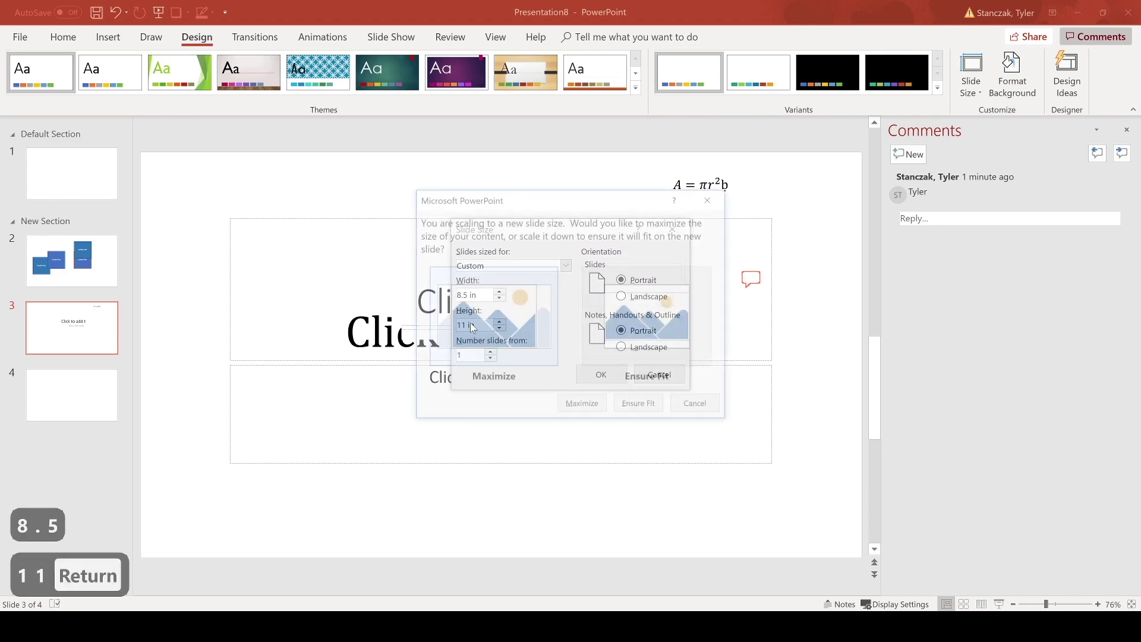
{"action": "left_click", "coordinate": [639, 405]}
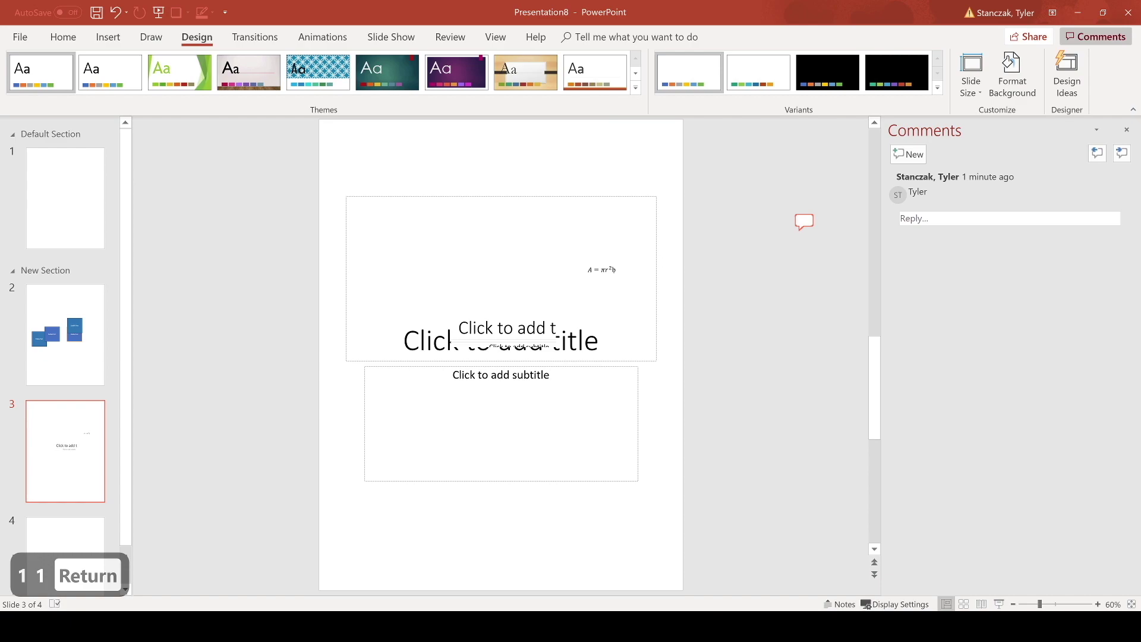
Give slide 2 a solid light orange background after trying gradient and picture fills
{"action": "left_click", "coordinate": [94, 218]}
{"action": "left_click", "coordinate": [64, 364]}
{"action": "left_click", "coordinate": [1033, 85]}
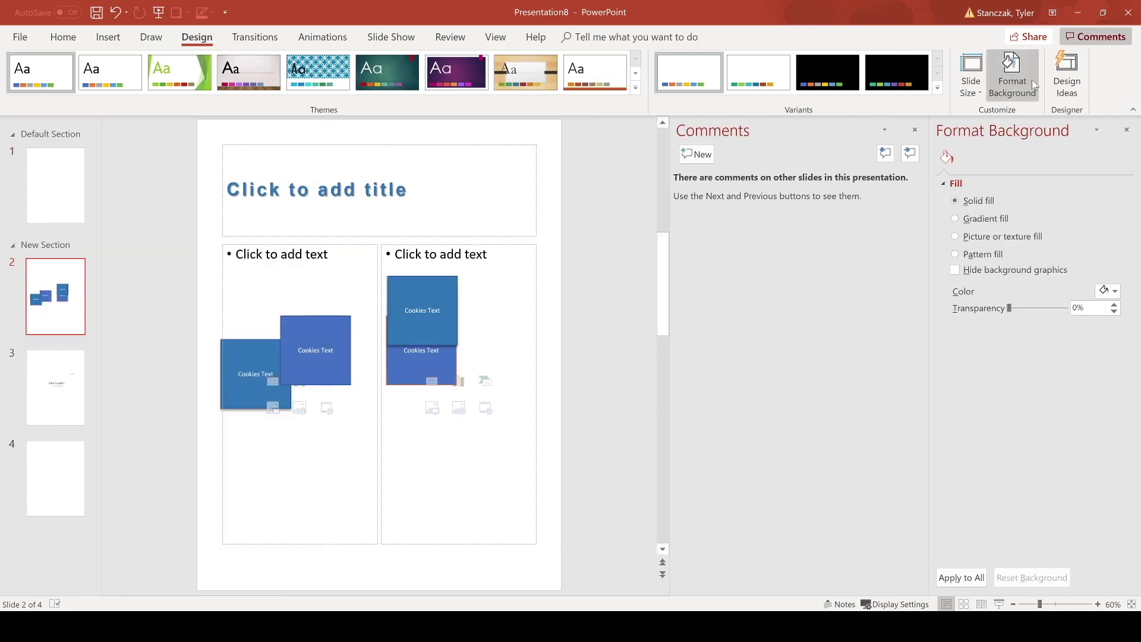
{"action": "left_click", "coordinate": [956, 218]}
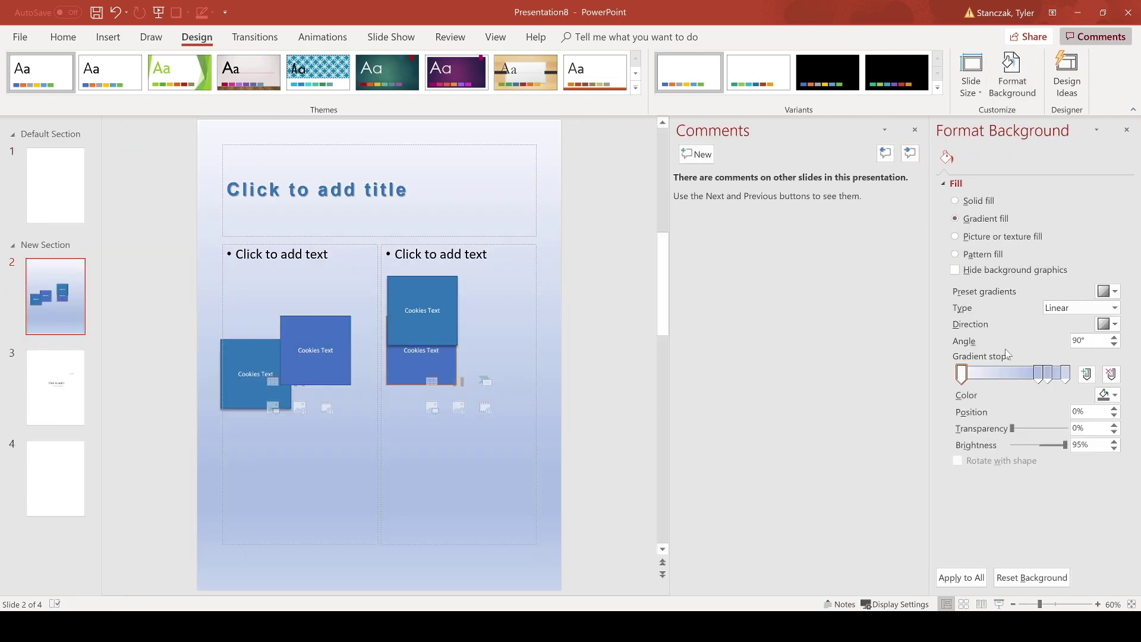
{"action": "left_click", "coordinate": [979, 237]}
{"action": "left_click", "coordinate": [968, 202]}
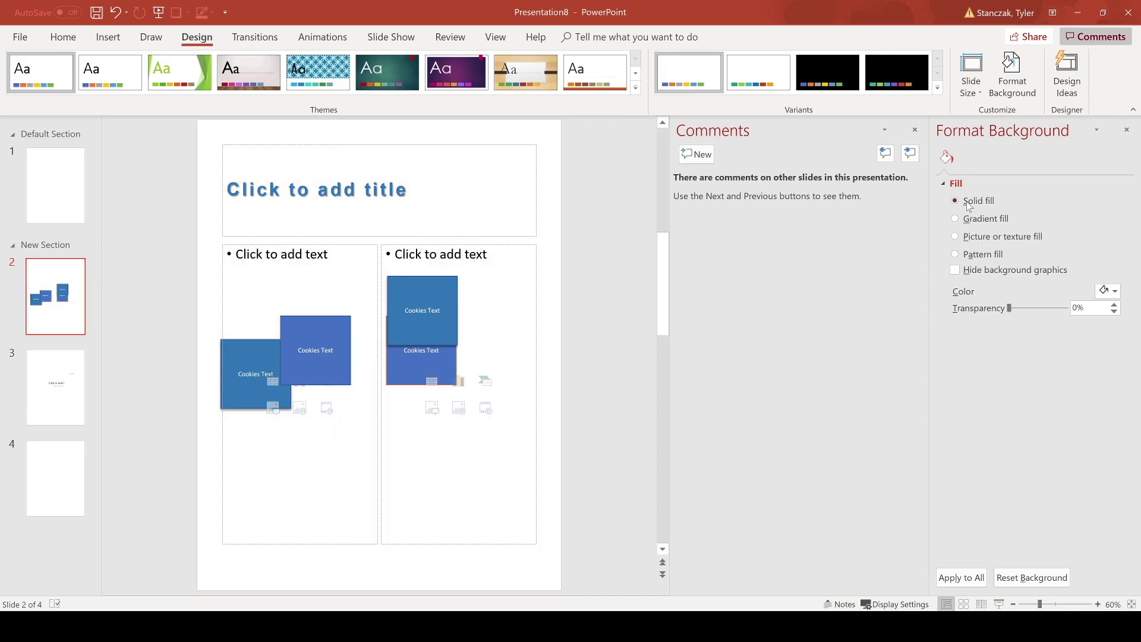
{"action": "left_click", "coordinate": [1106, 291]}
{"action": "left_click", "coordinate": [1106, 351]}
{"action": "left_click", "coordinate": [260, 38]}
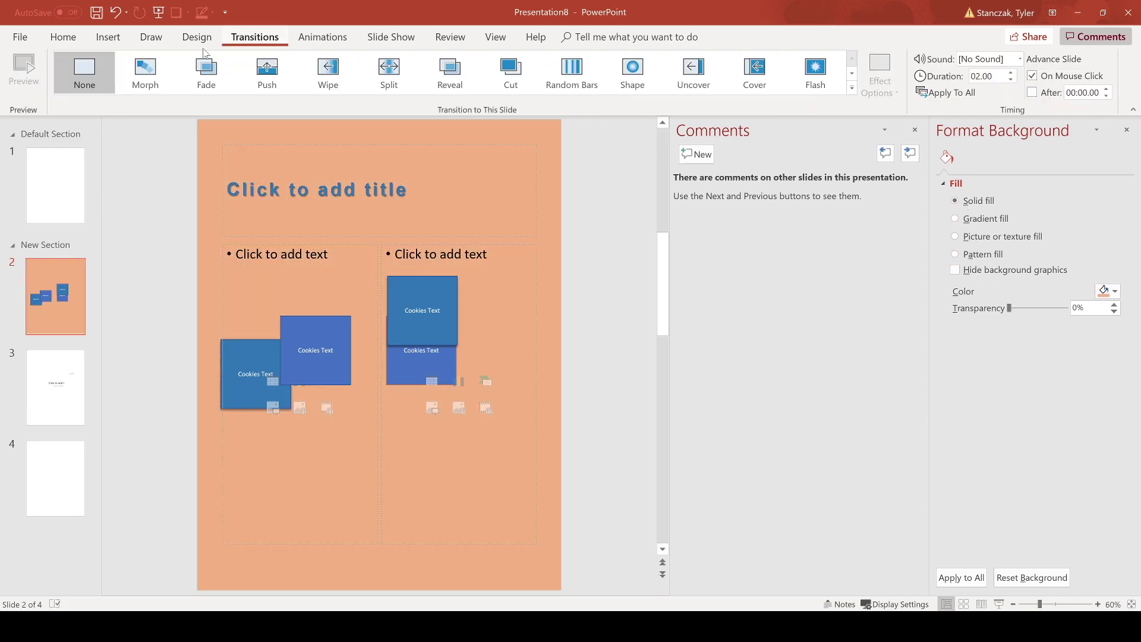
Apply transitions to slides 1 and 2, using Push lasting 1.00 seconds on slide 2
{"action": "left_click", "coordinate": [46, 190]}
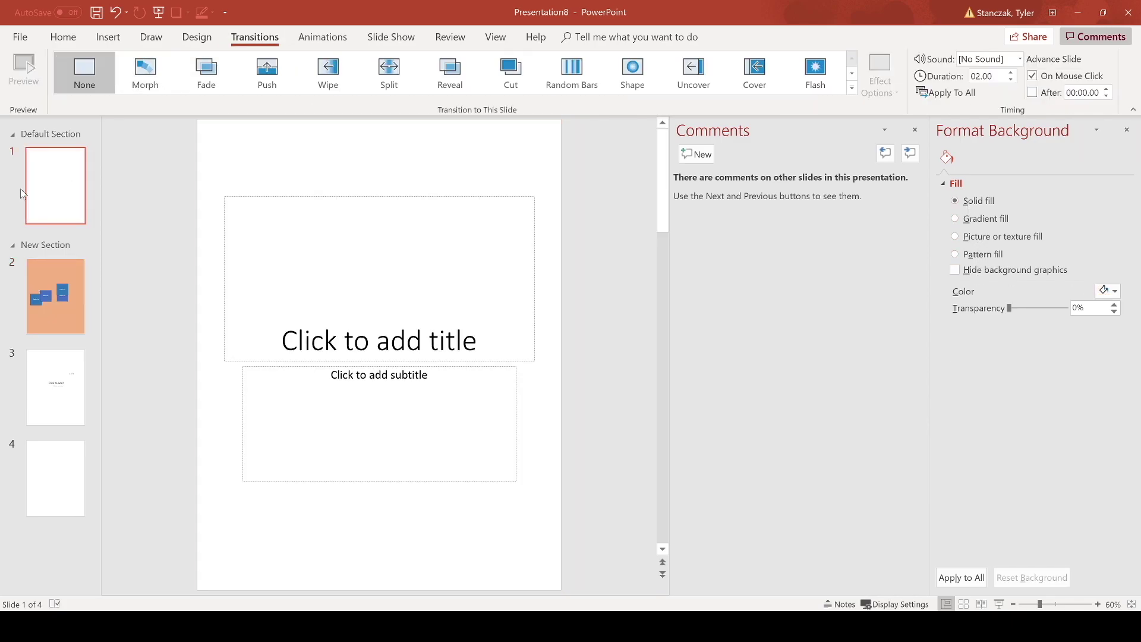
{"action": "left_click", "coordinate": [38, 265]}
{"action": "left_click", "coordinate": [53, 203]}
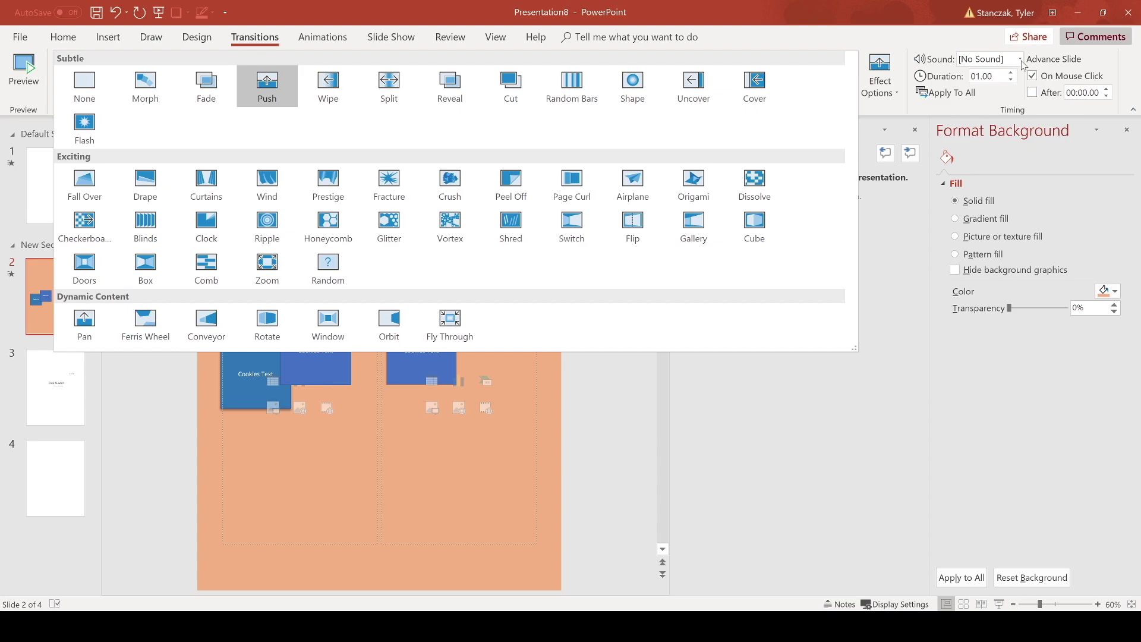
{"action": "left_click", "coordinate": [323, 37]}
Drag the upper right Cookies Text box onto the lower one and give it Fly In
{"action": "left_click", "coordinate": [419, 301]}
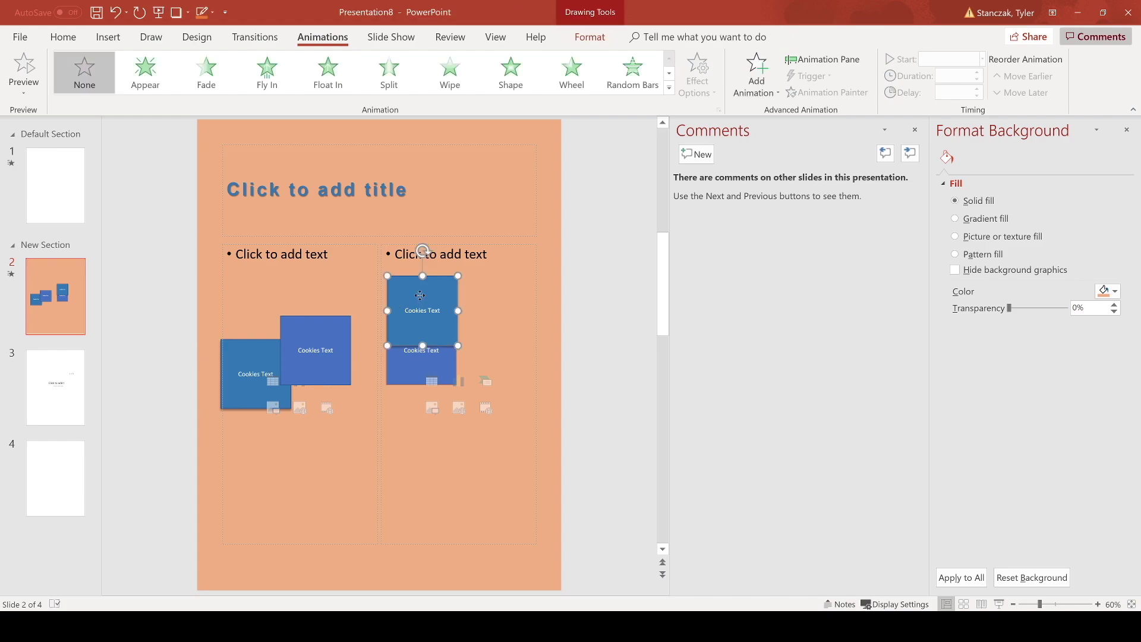
{"action": "left_click_drag", "start_coordinate": [419, 300], "coordinate": [426, 336]}
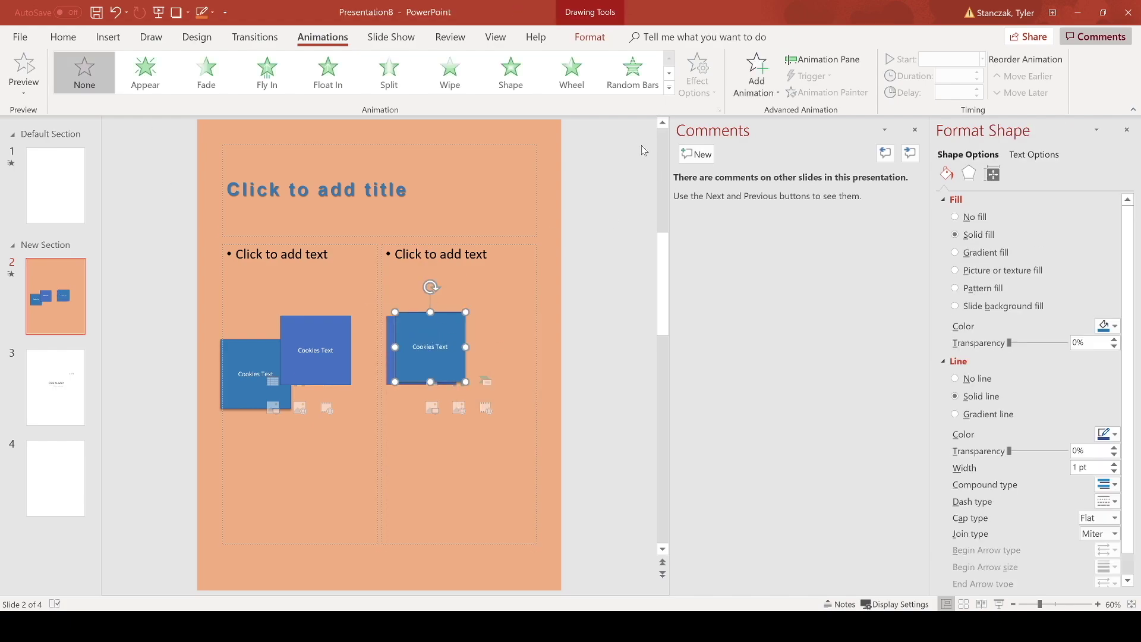
{"action": "left_click", "coordinate": [267, 71]}
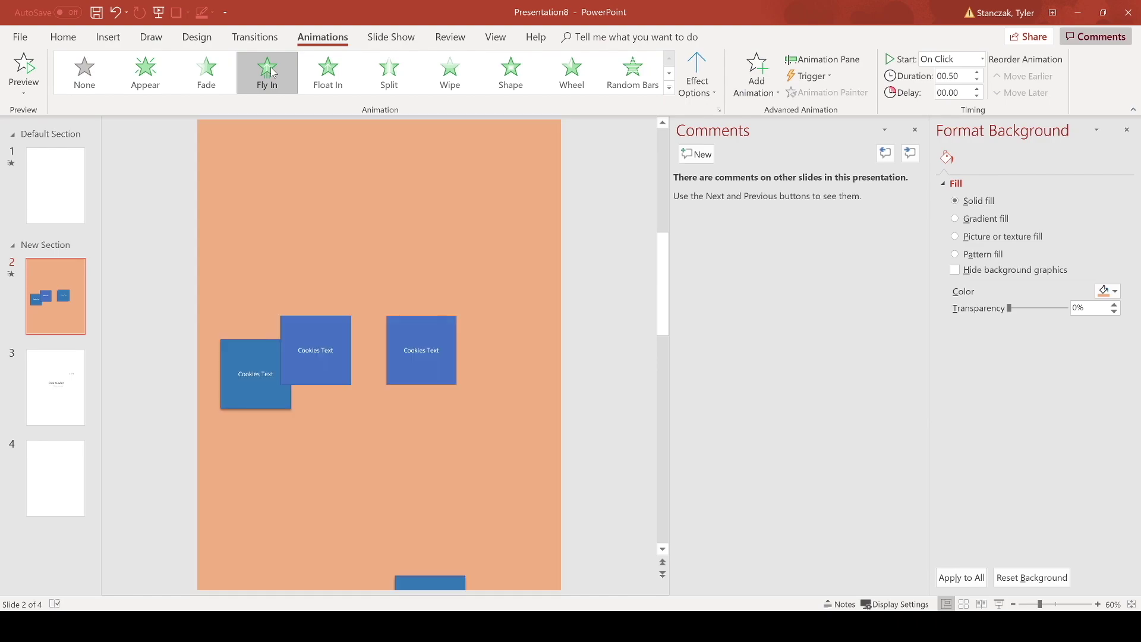
Browse the full animation effects list and the Animation Pane for the Fly In box
{"action": "left_click", "coordinate": [1096, 36]}
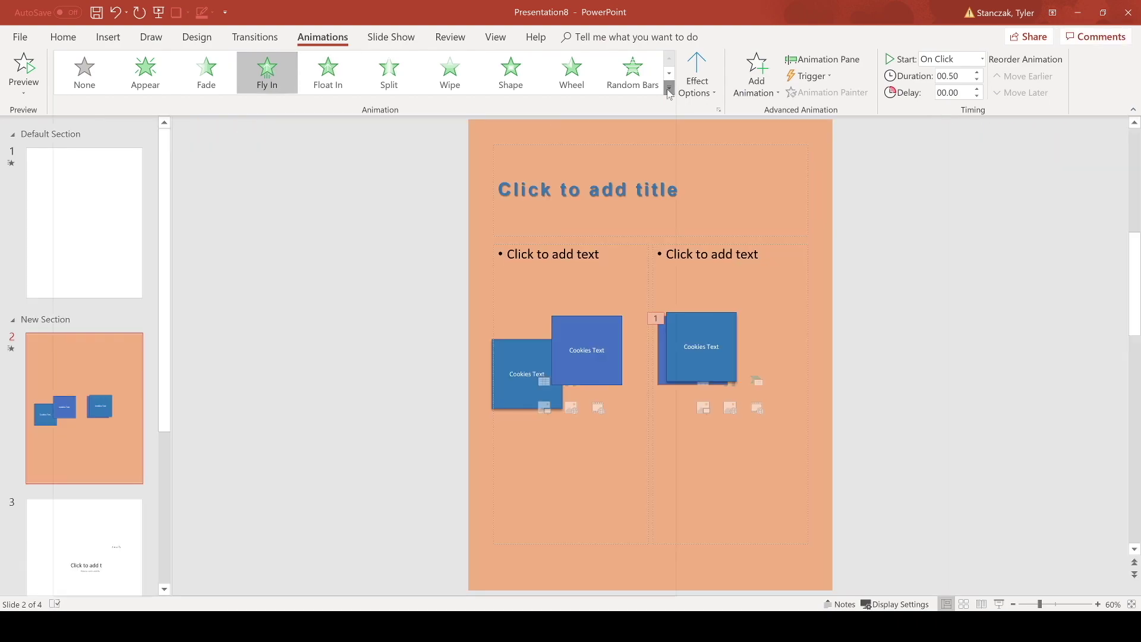
{"action": "left_click", "coordinate": [669, 88]}
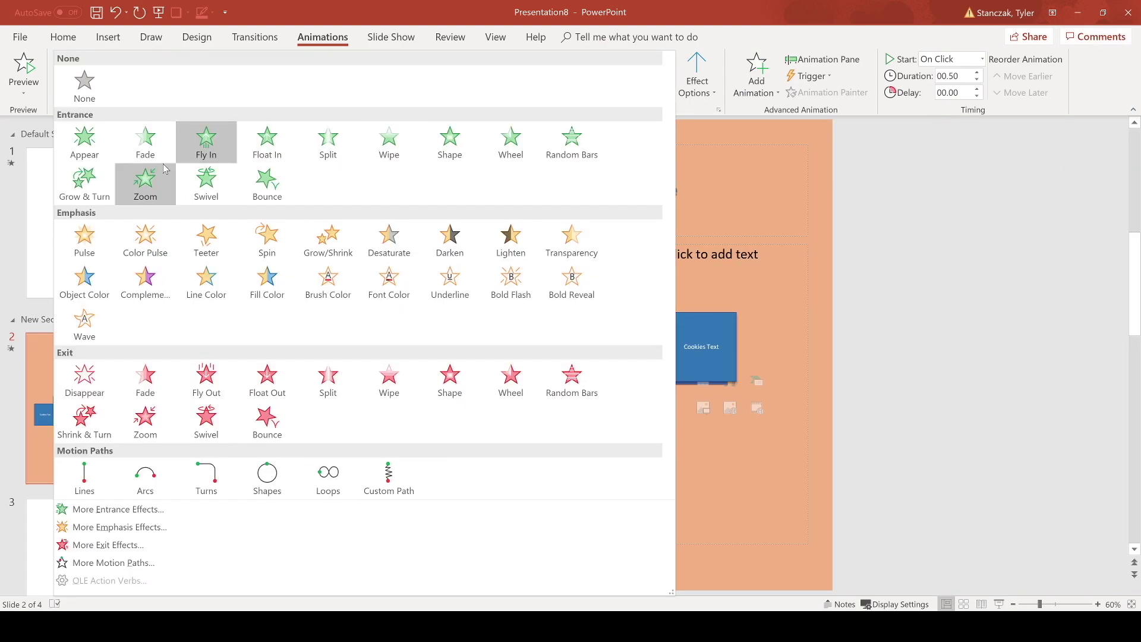
{"action": "left_click", "coordinate": [823, 59]}
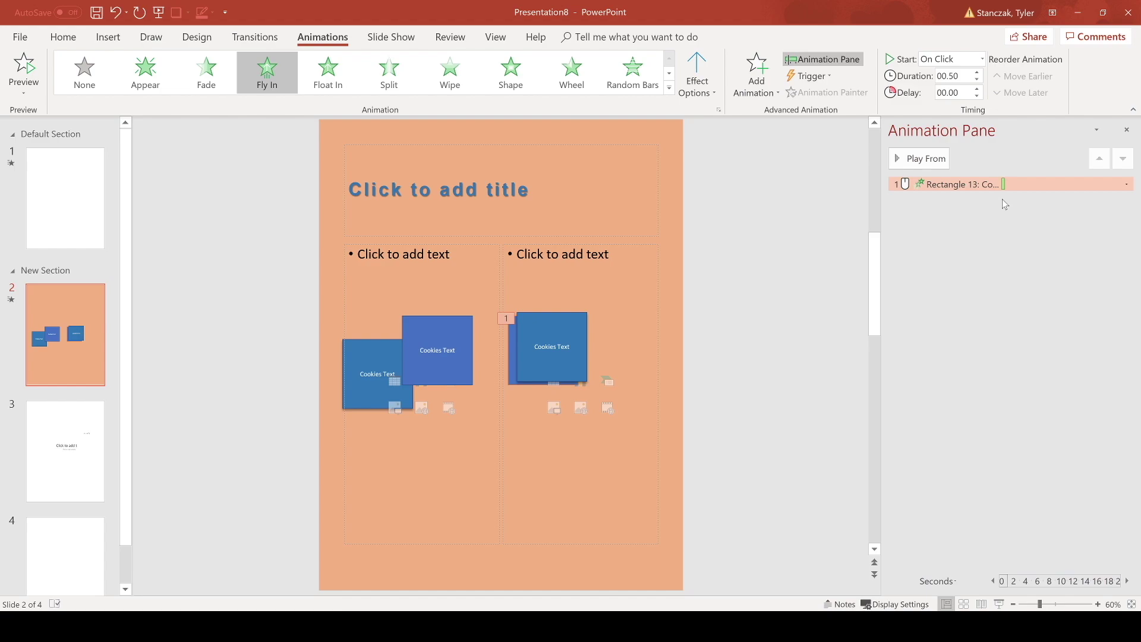
{"action": "left_click", "coordinate": [391, 38]}
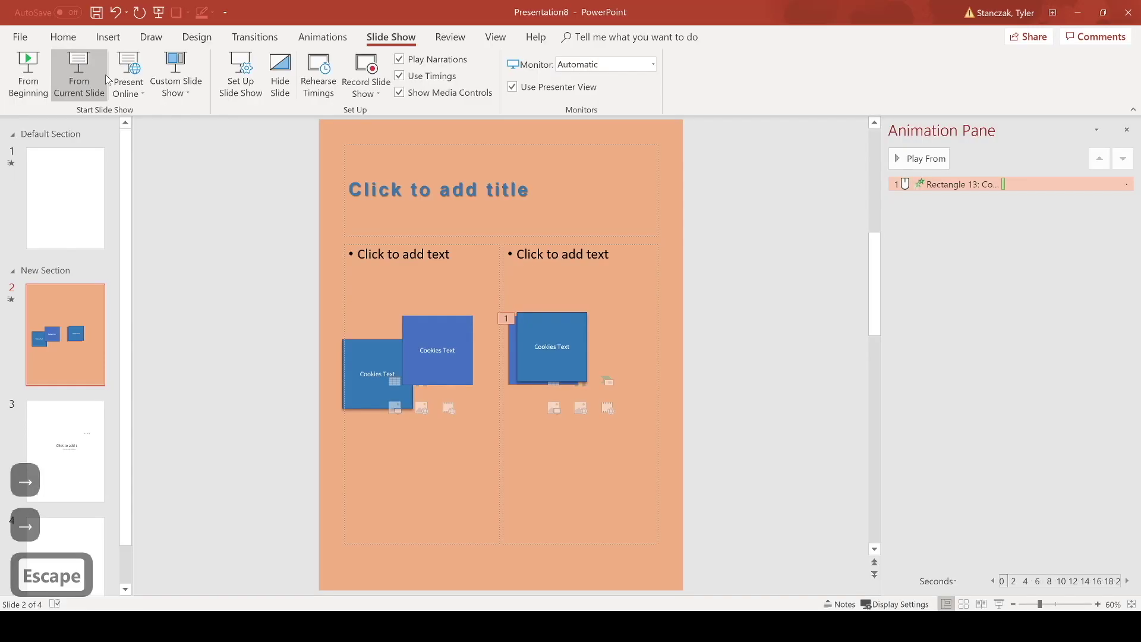
View slide 3, then return to slide 2 to mark it as a hidden slide
{"action": "left_click", "coordinate": [69, 470]}
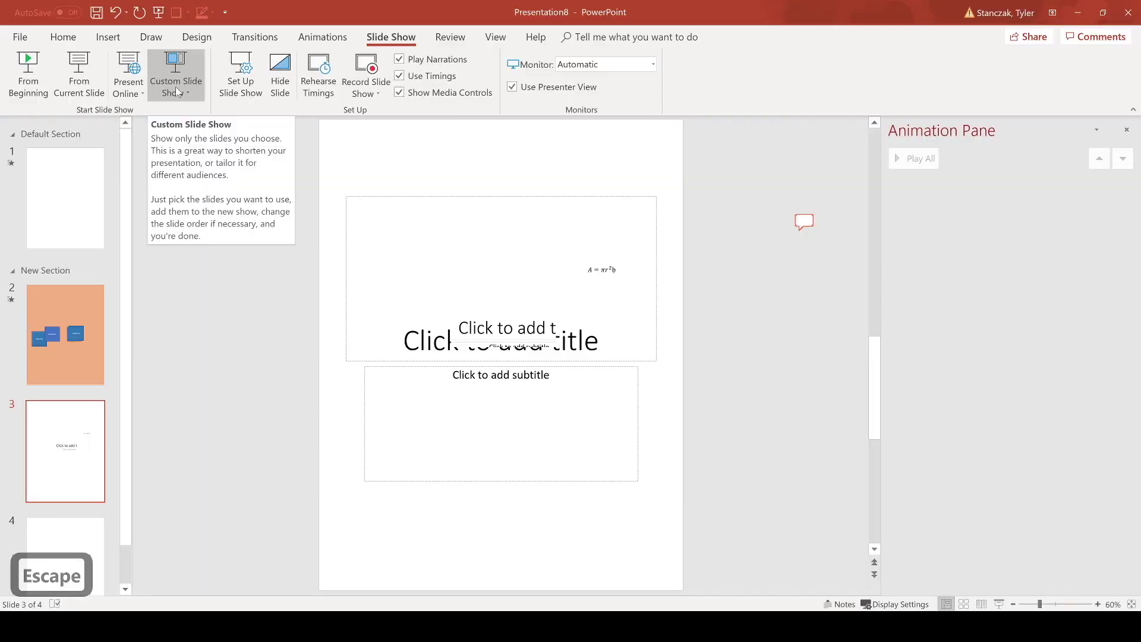
{"action": "left_click", "coordinate": [83, 309]}
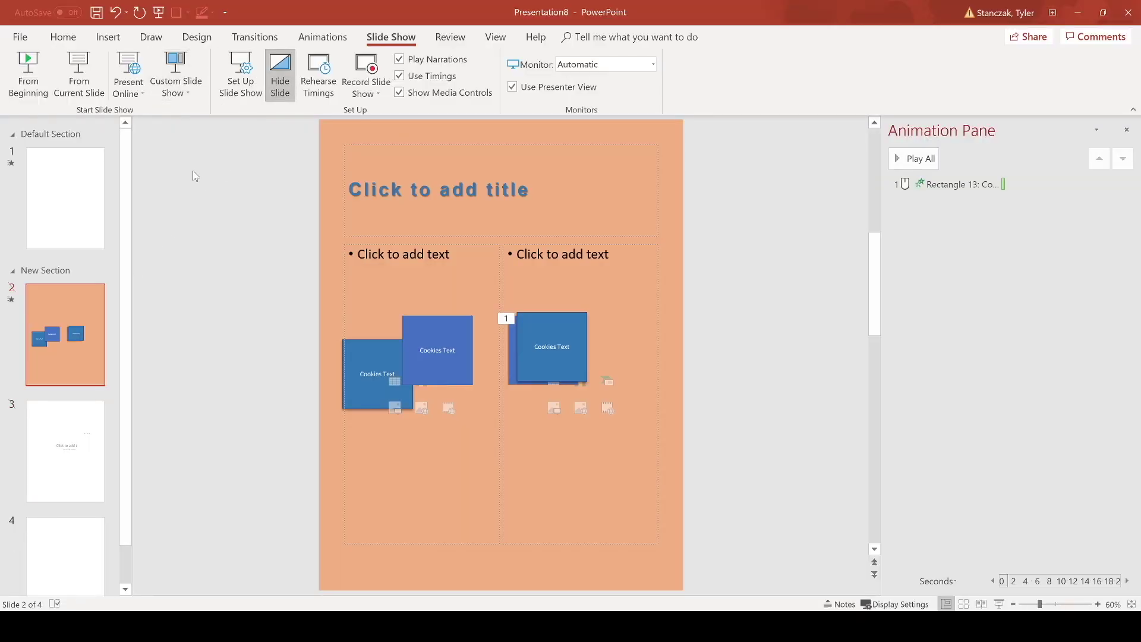
Copy slide 2 and paste it as slide 3 with Keep Source Formatting, preserving the orange background
{"action": "right_click", "coordinate": [50, 353]}
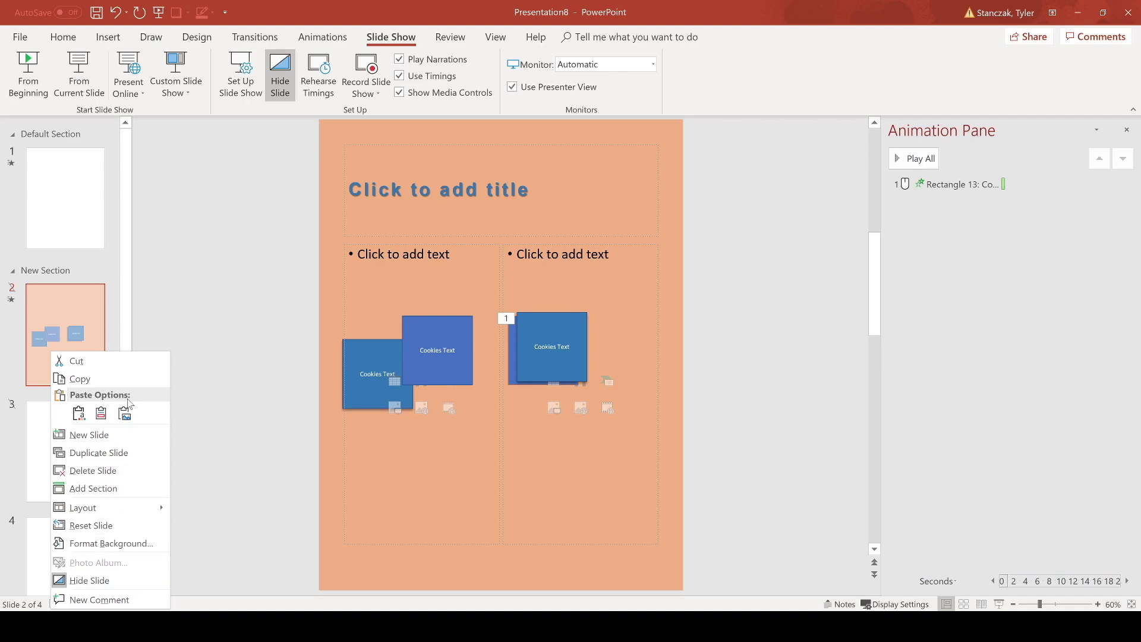
{"action": "left_click", "coordinate": [117, 385]}
{"action": "key", "text": "ctrl+v"}
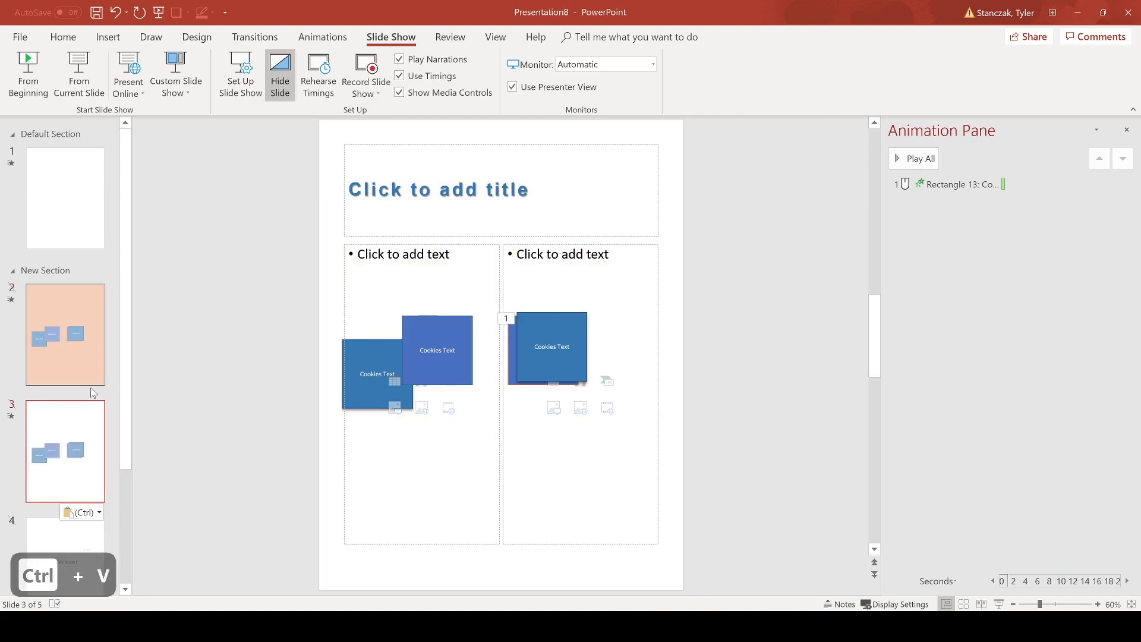
{"action": "left_click", "coordinate": [90, 516]}
{"action": "left_click", "coordinate": [93, 548]}
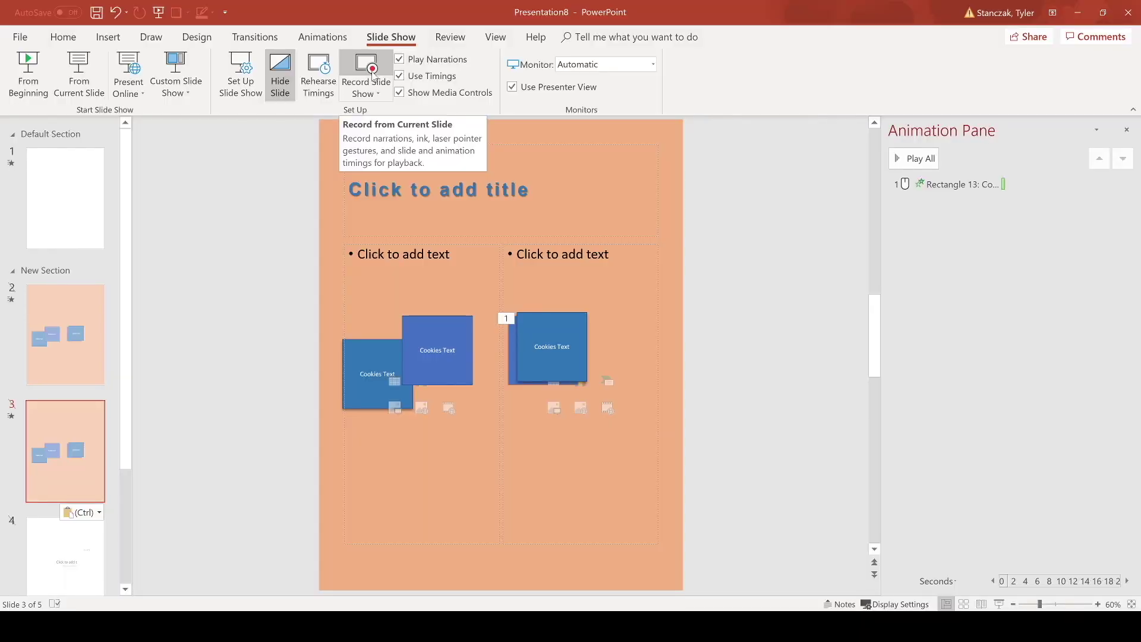
{"action": "left_click", "coordinate": [450, 37]}
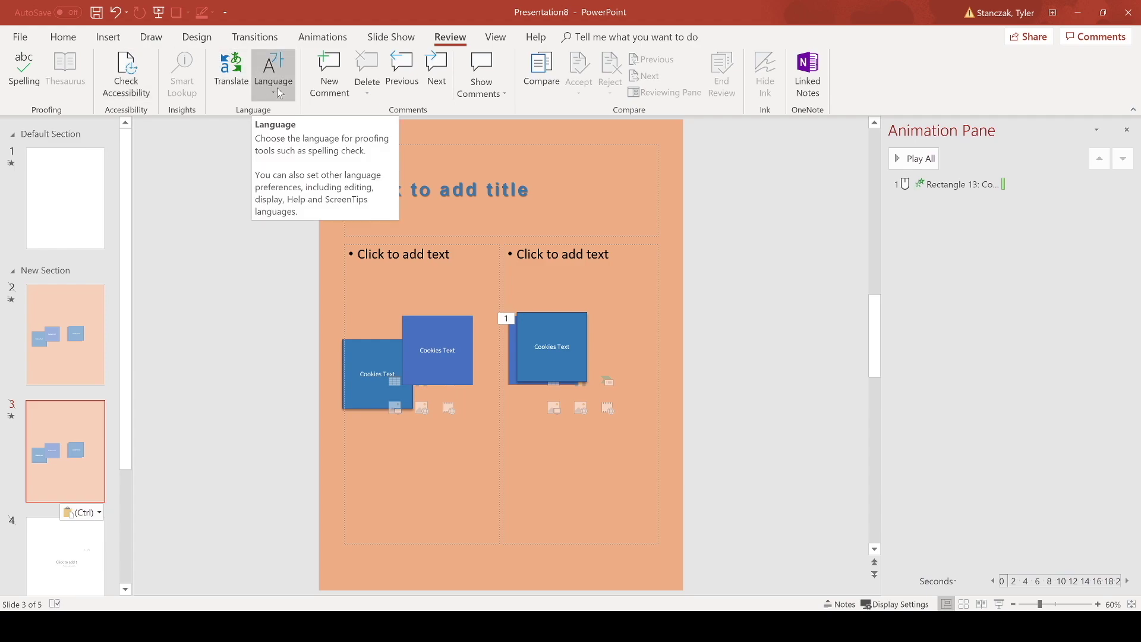
Add a comment to slide 3, delete it, and dismiss the wrap-around prompt from Previous
{"action": "left_click", "coordinate": [330, 74]}
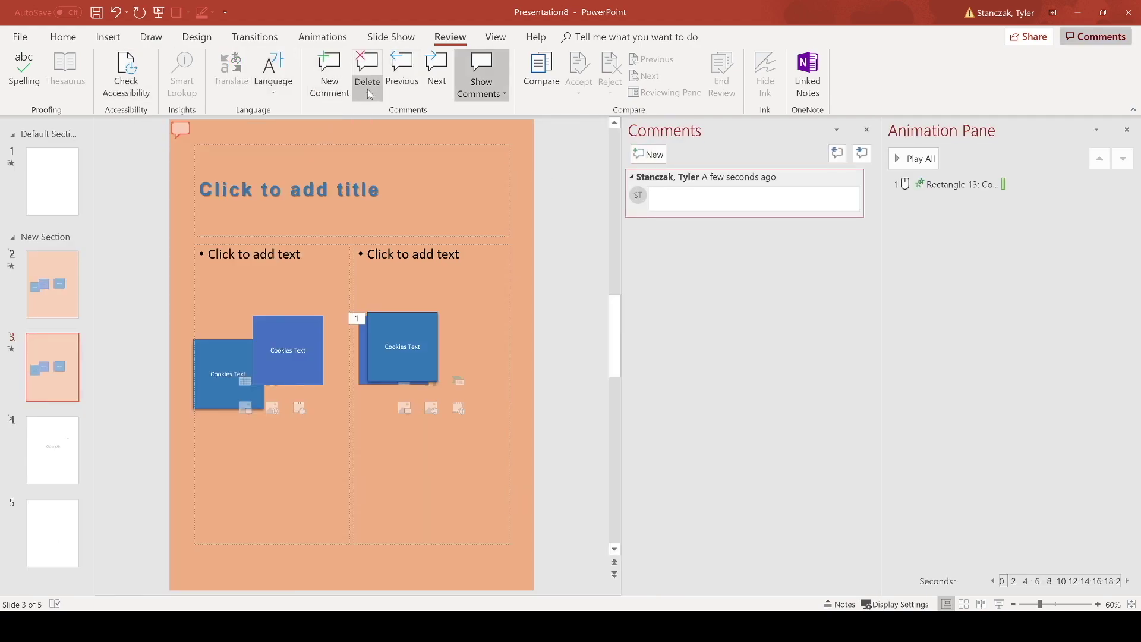
{"action": "left_click", "coordinate": [368, 89]}
{"action": "left_click", "coordinate": [380, 111]}
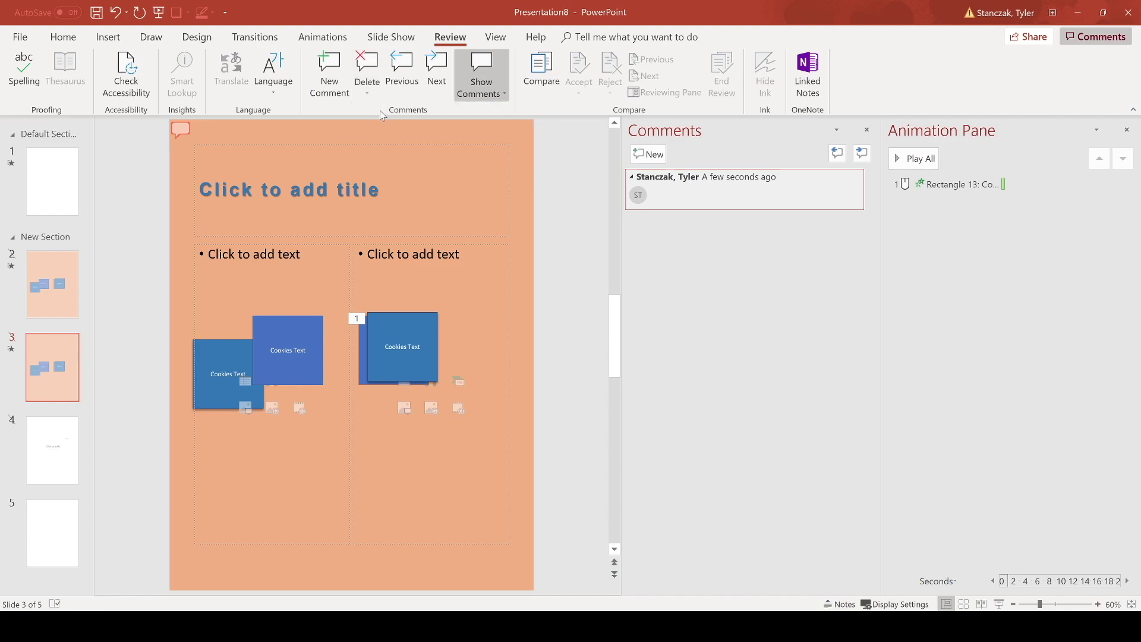
{"action": "left_click", "coordinate": [409, 87]}
{"action": "left_click", "coordinate": [747, 292]}
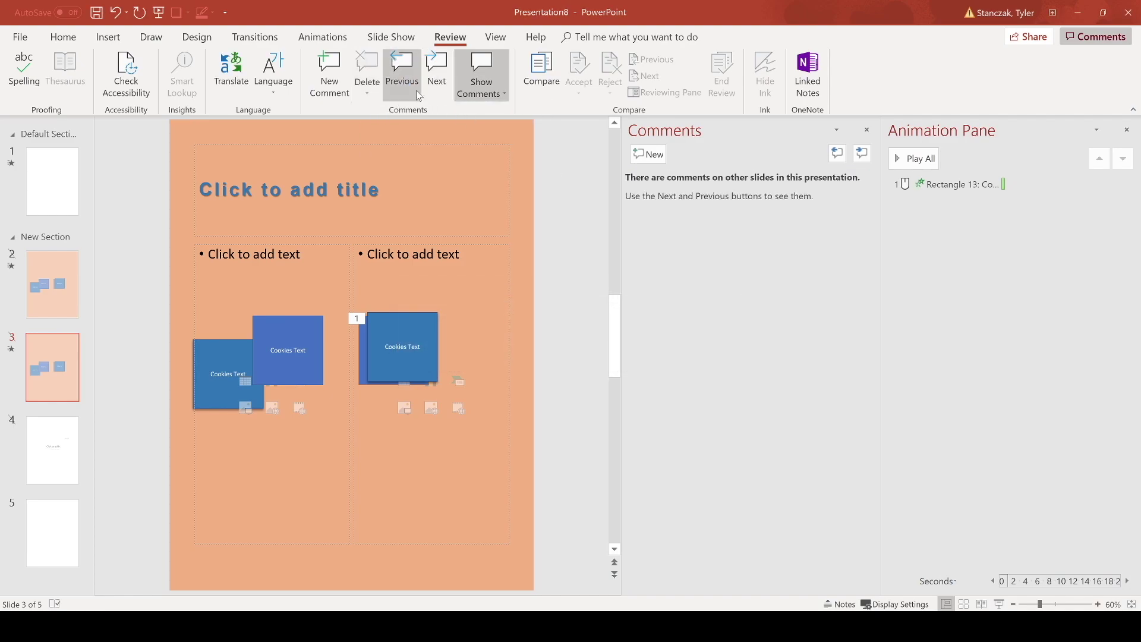
Add two empty comments to slide 3 and step back and forth between them
{"action": "left_click", "coordinate": [331, 82]}
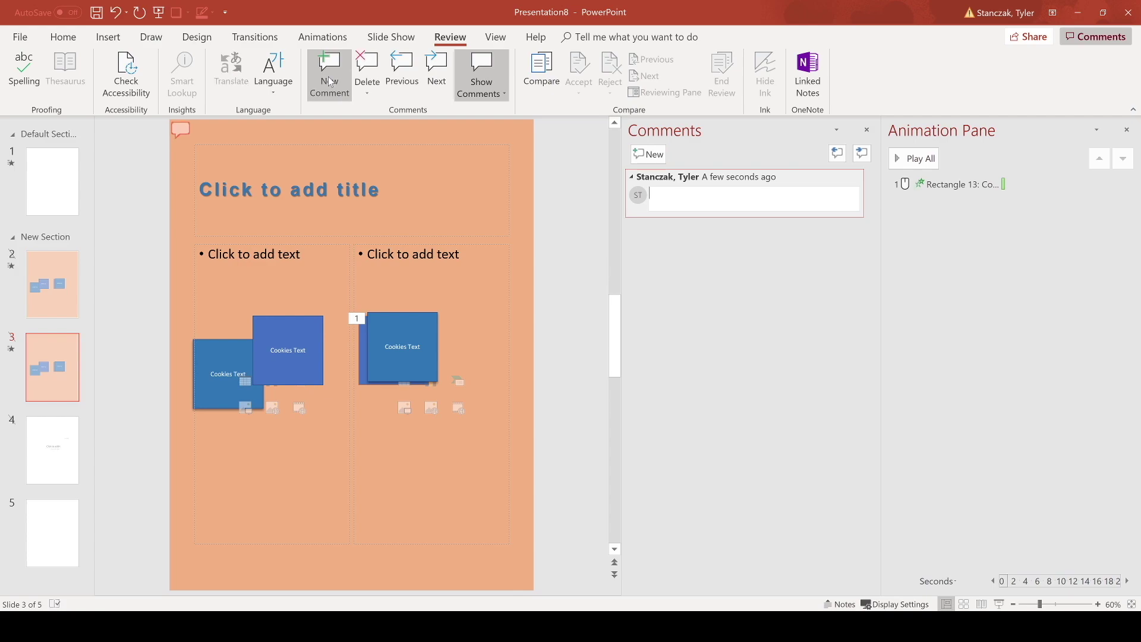
{"action": "left_click", "coordinate": [331, 82]}
{"action": "left_click", "coordinate": [423, 87]}
{"action": "left_click", "coordinate": [436, 77]}
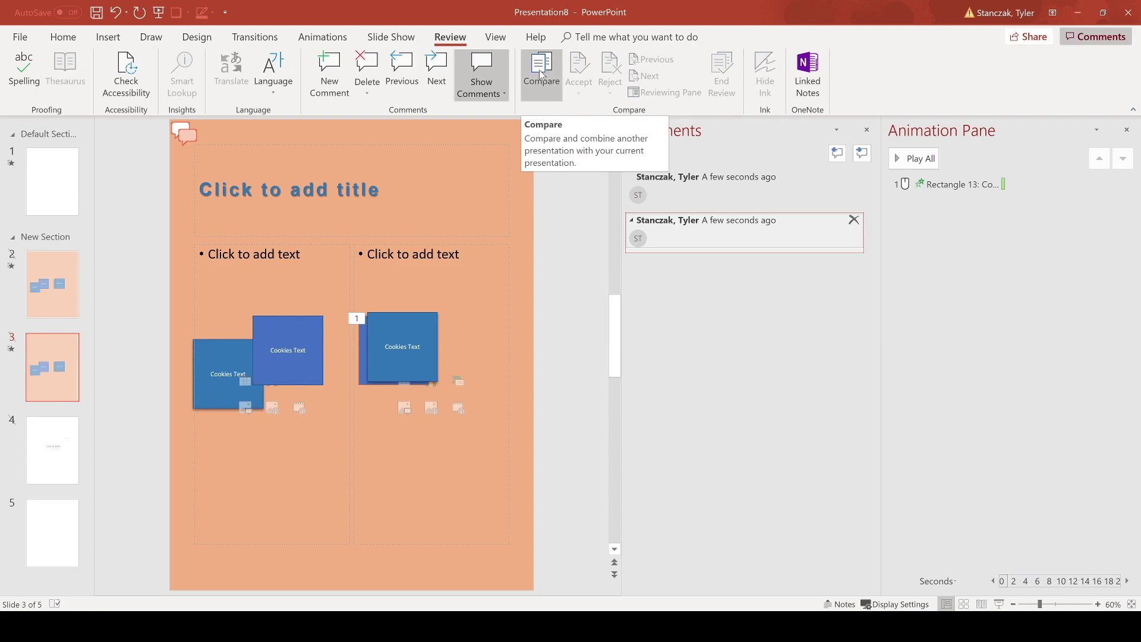
{"action": "left_click", "coordinate": [495, 37]}
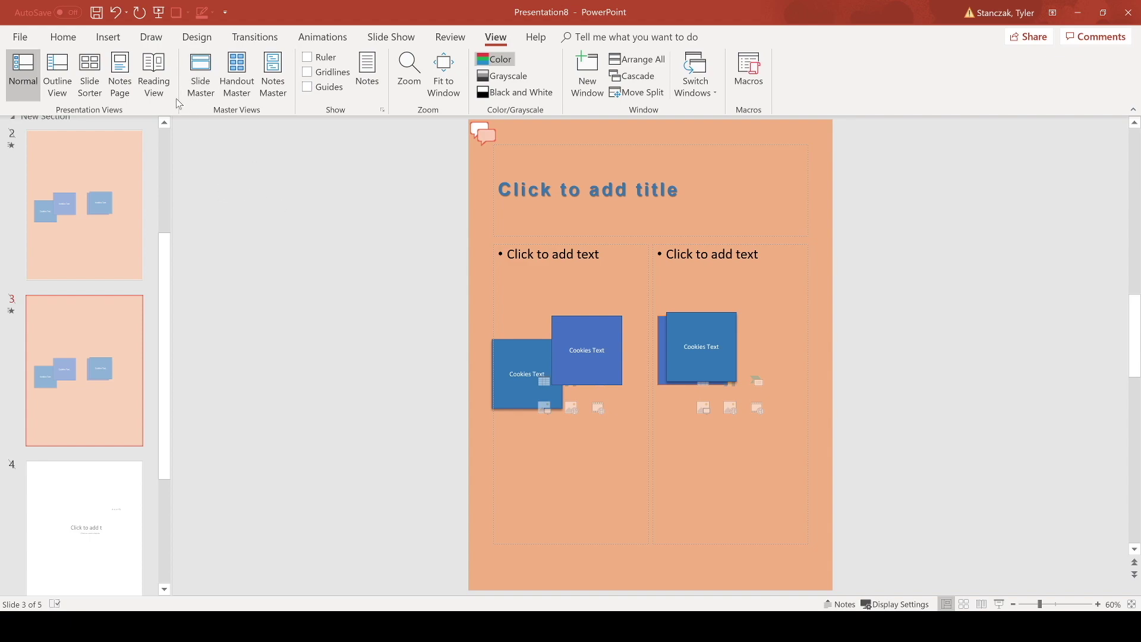
Cycle through Outline, Slide Sorter and Notes Page views, clicking into the notes text
{"action": "left_click", "coordinate": [66, 87]}
{"action": "left_click", "coordinate": [403, 541]}
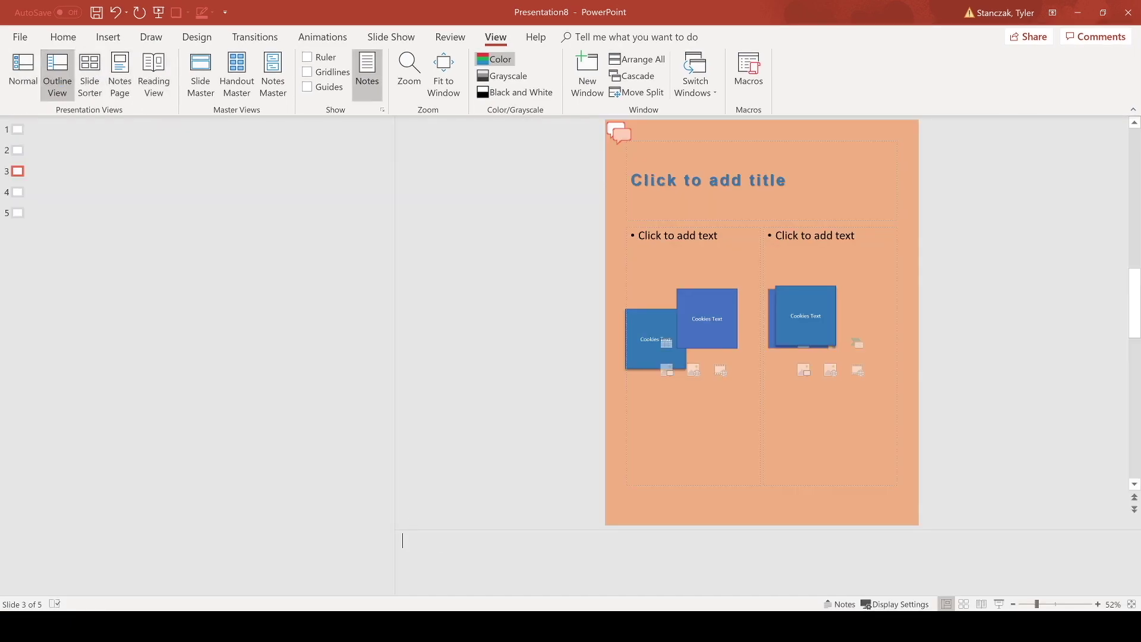
{"action": "left_click", "coordinate": [98, 90]}
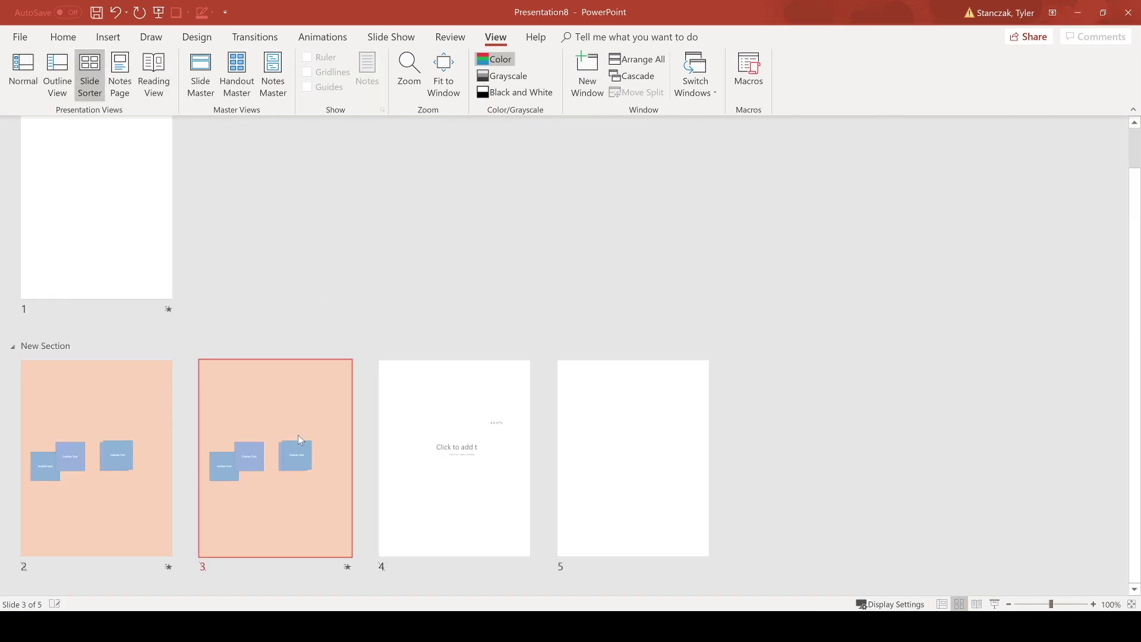
{"action": "scroll", "coordinate": [297, 435], "scroll_direction": "down", "scroll_amount": 1}
{"action": "scroll", "coordinate": [297, 435], "scroll_direction": "up", "scroll_amount": 1}
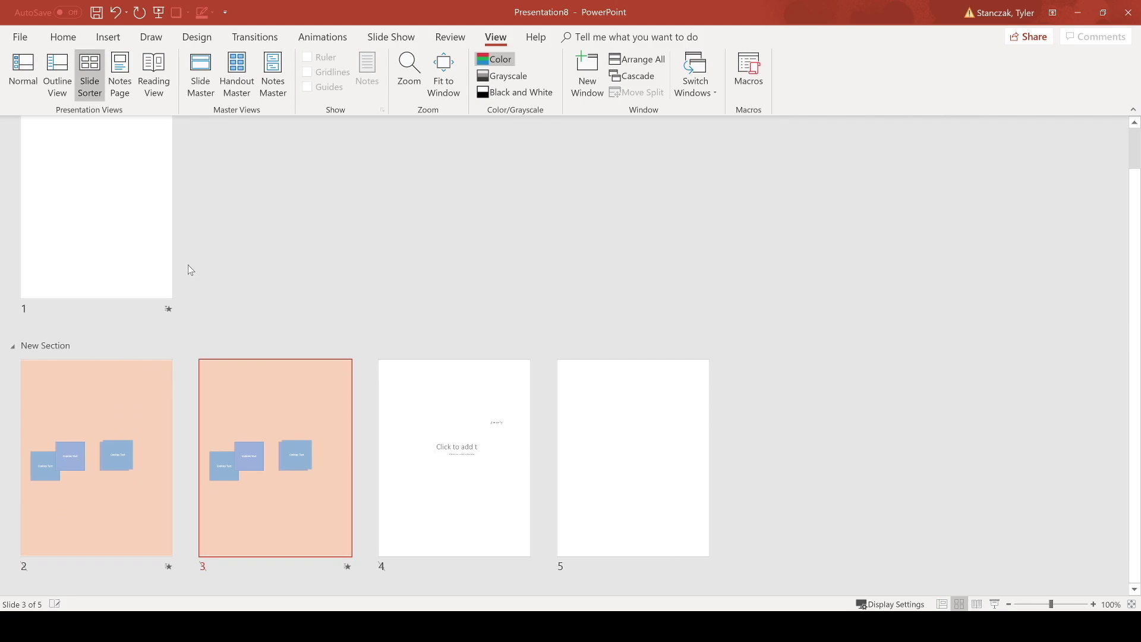
{"action": "left_click", "coordinate": [119, 76]}
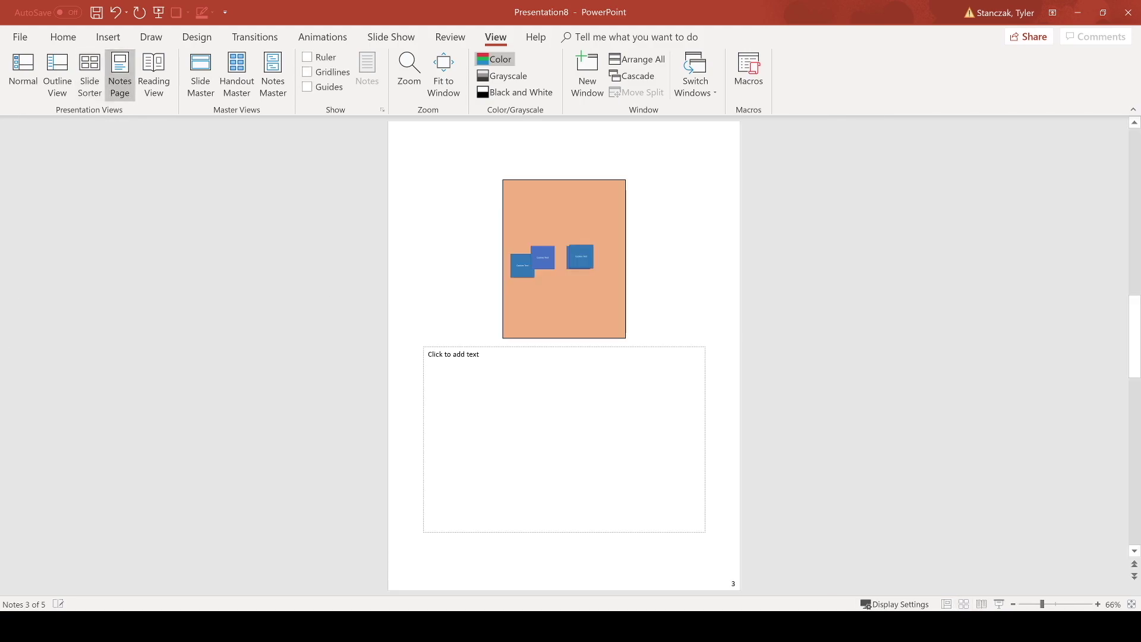
{"action": "left_click", "coordinate": [509, 348]}
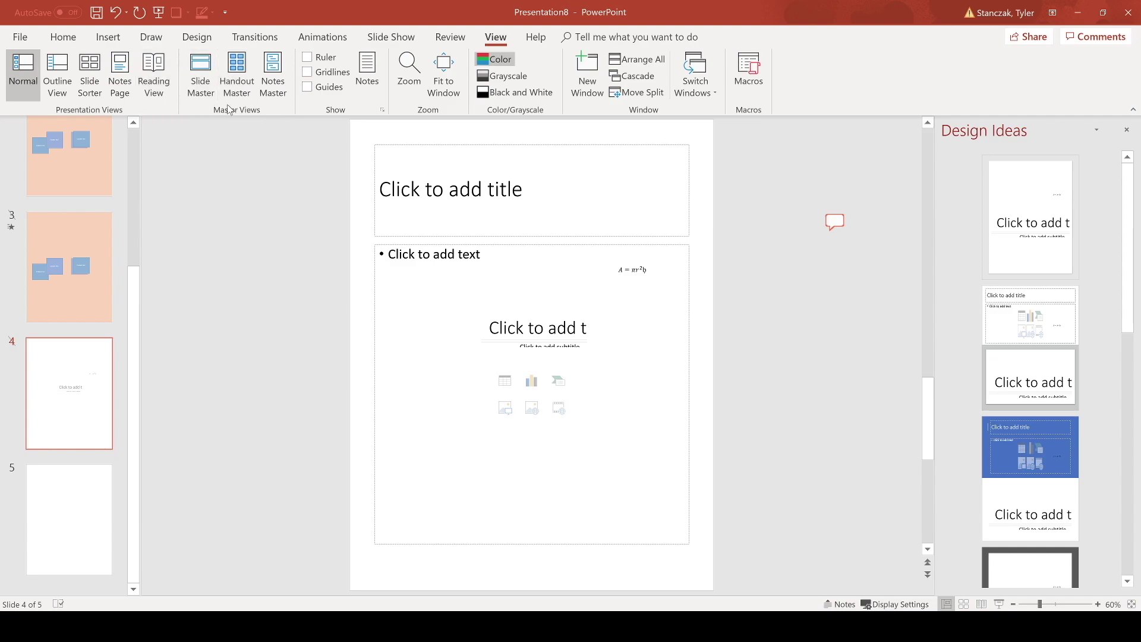
In Slide Master view, draw a test blue rectangle across the master's upper half
{"action": "left_click", "coordinate": [208, 73]}
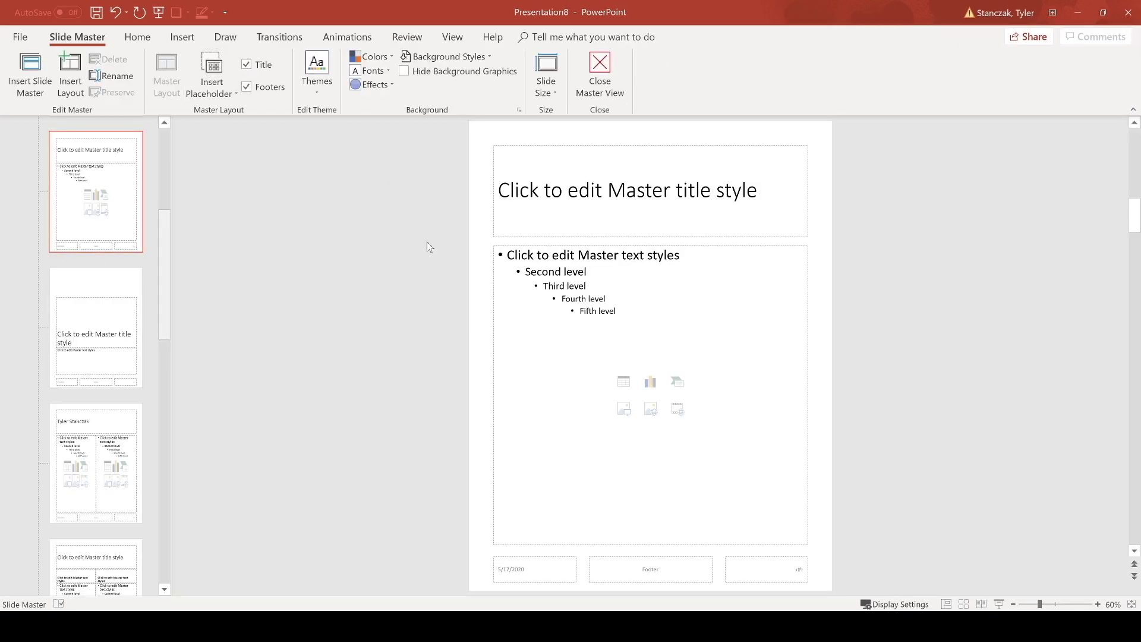
{"action": "left_click", "coordinate": [538, 246]}
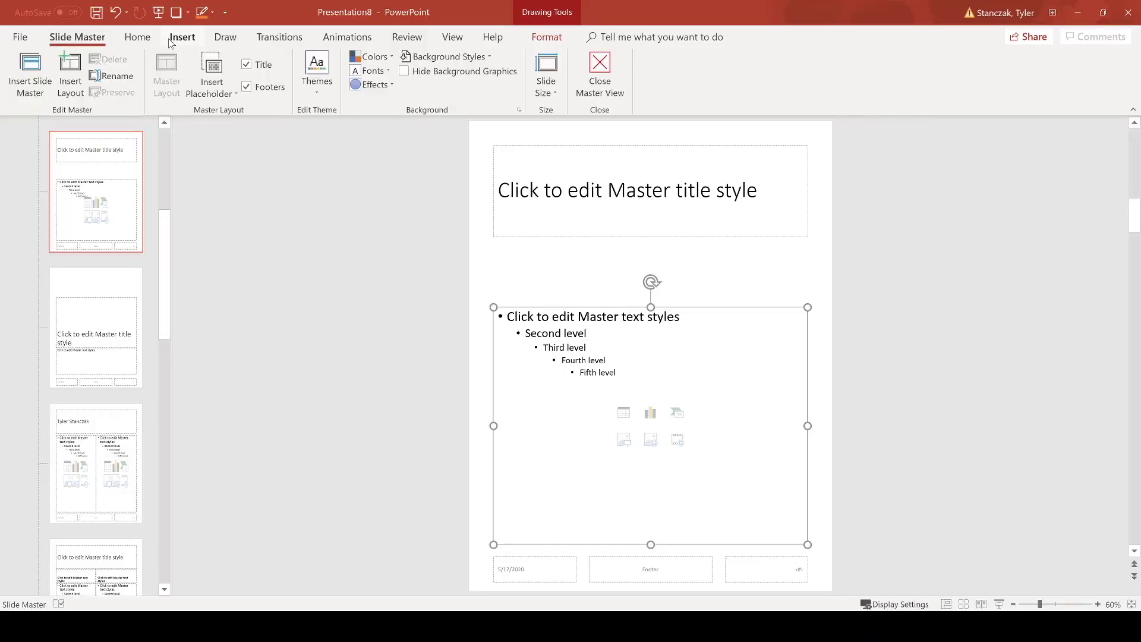
{"action": "left_click", "coordinate": [181, 37]}
{"action": "left_click", "coordinate": [278, 70]}
{"action": "left_click", "coordinate": [276, 191]}
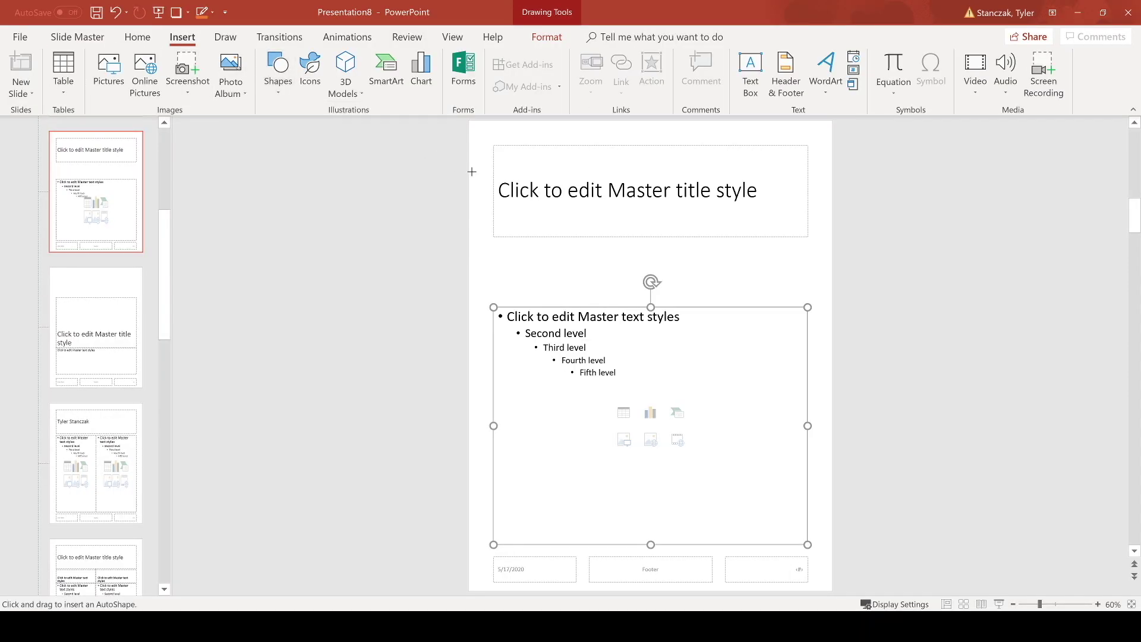
{"action": "left_click_drag", "start_coordinate": [472, 172], "coordinate": [836, 370]}
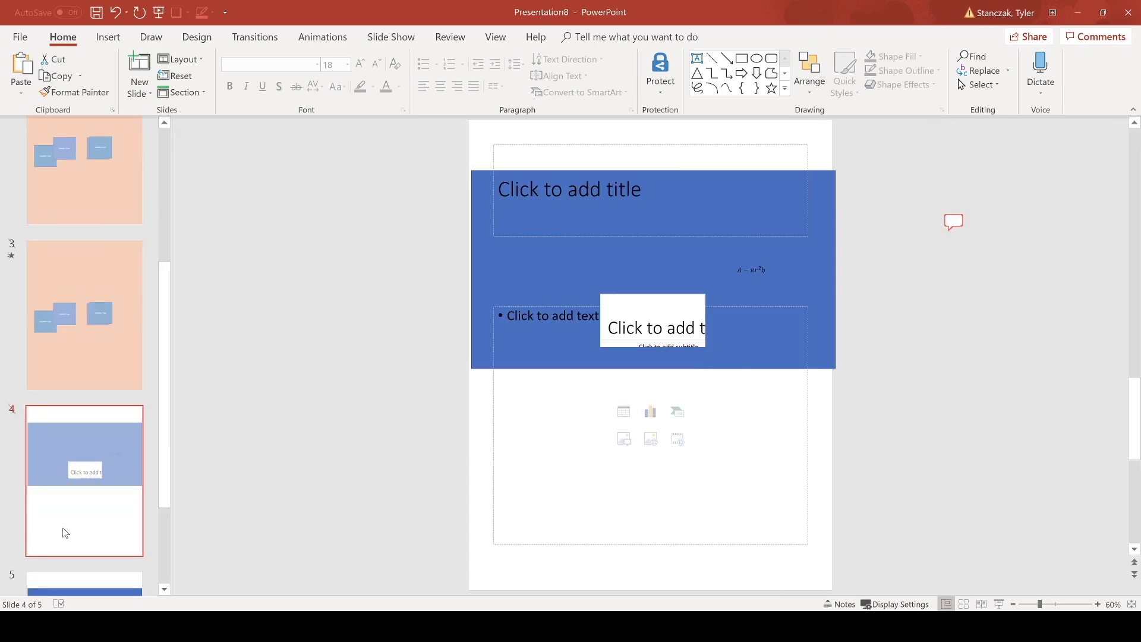
{"action": "left_click", "coordinate": [567, 259]}
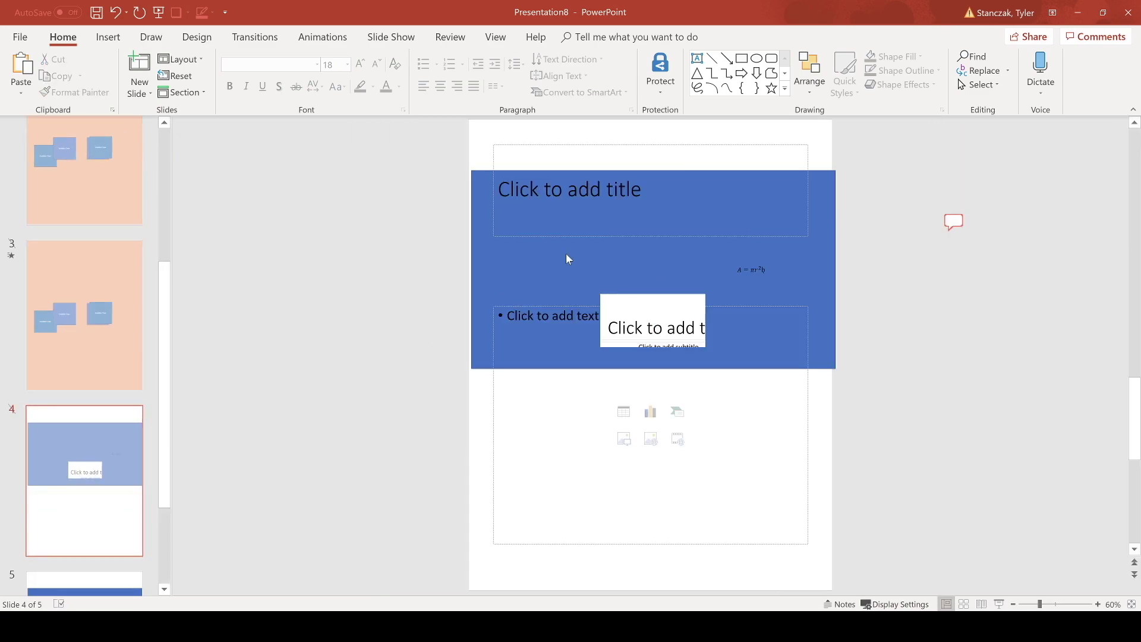
Reopen the Slide Master to remove the rectangle, view the Handout and Notes masters, return to Normal
{"action": "left_click", "coordinate": [495, 38]}
{"action": "left_click", "coordinate": [200, 74]}
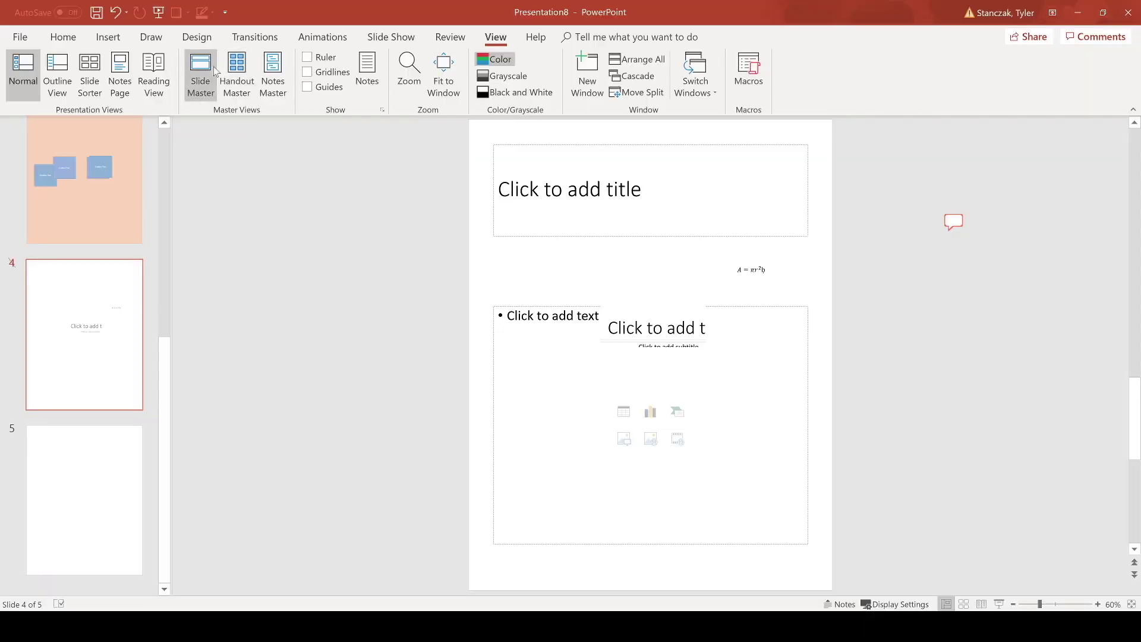
{"action": "left_click", "coordinate": [236, 72]}
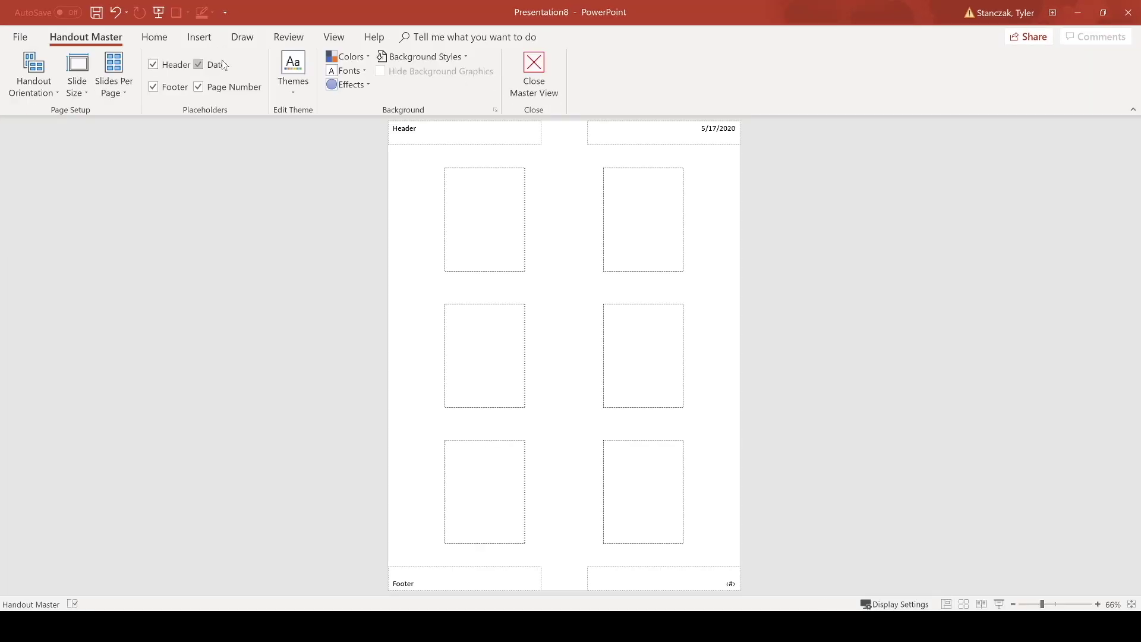
{"action": "left_click", "coordinate": [533, 74]}
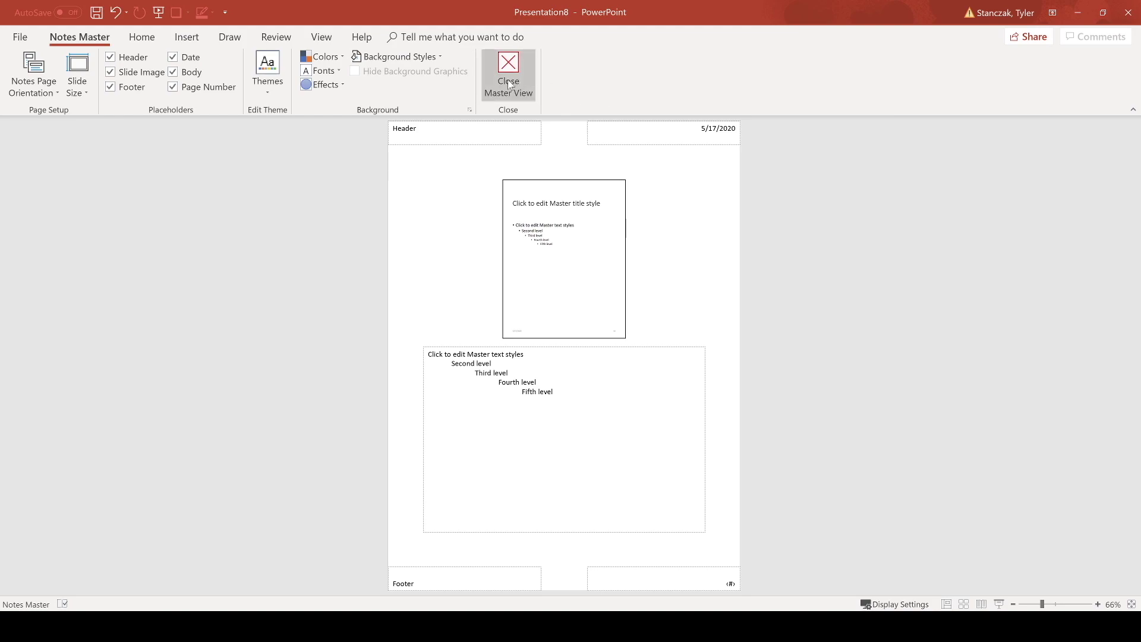
{"action": "left_click", "coordinate": [509, 86]}
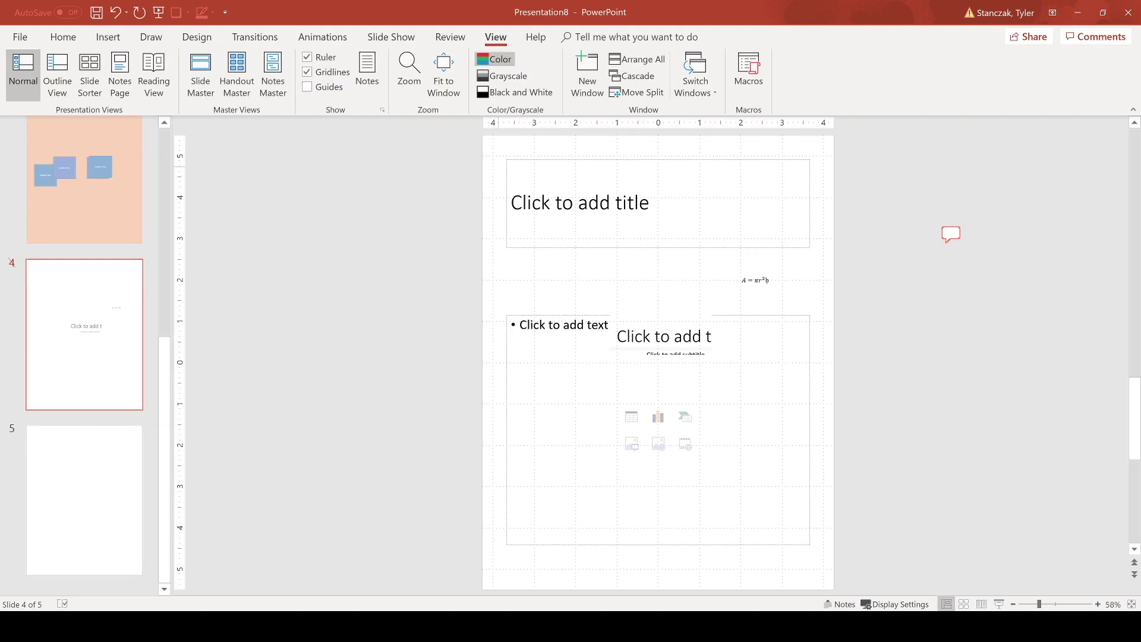
Add a vertical guide to slide 4 through Grid and Guides and drag it to 0.58
{"action": "scroll", "coordinate": [599, 263], "scroll_direction": "up", "scroll_amount": 15}
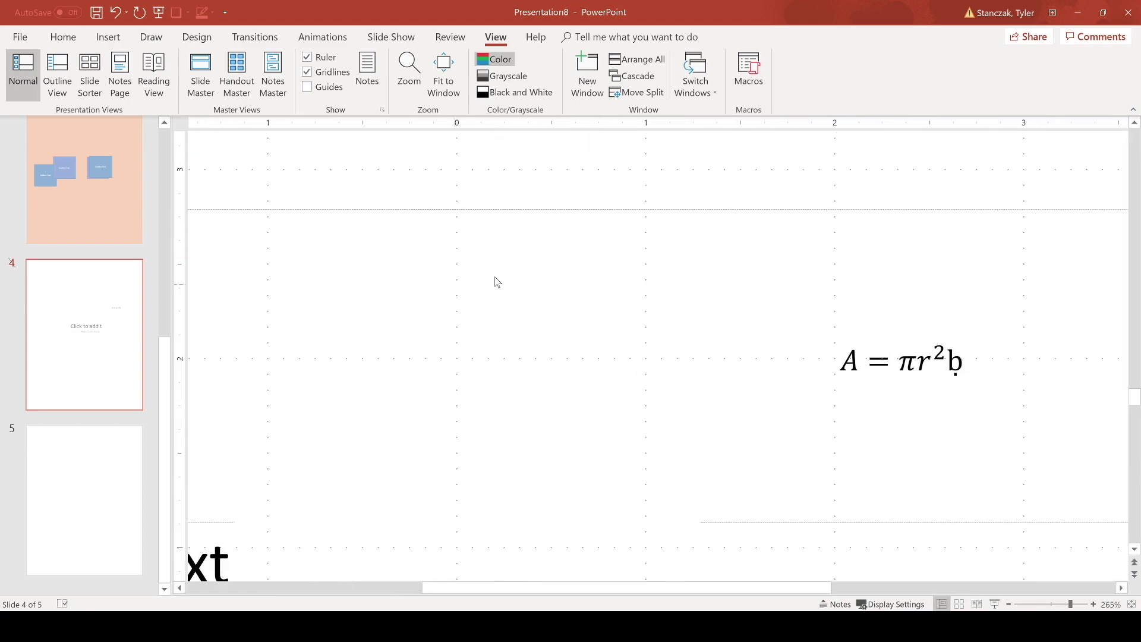
{"action": "right_click", "coordinate": [432, 268]}
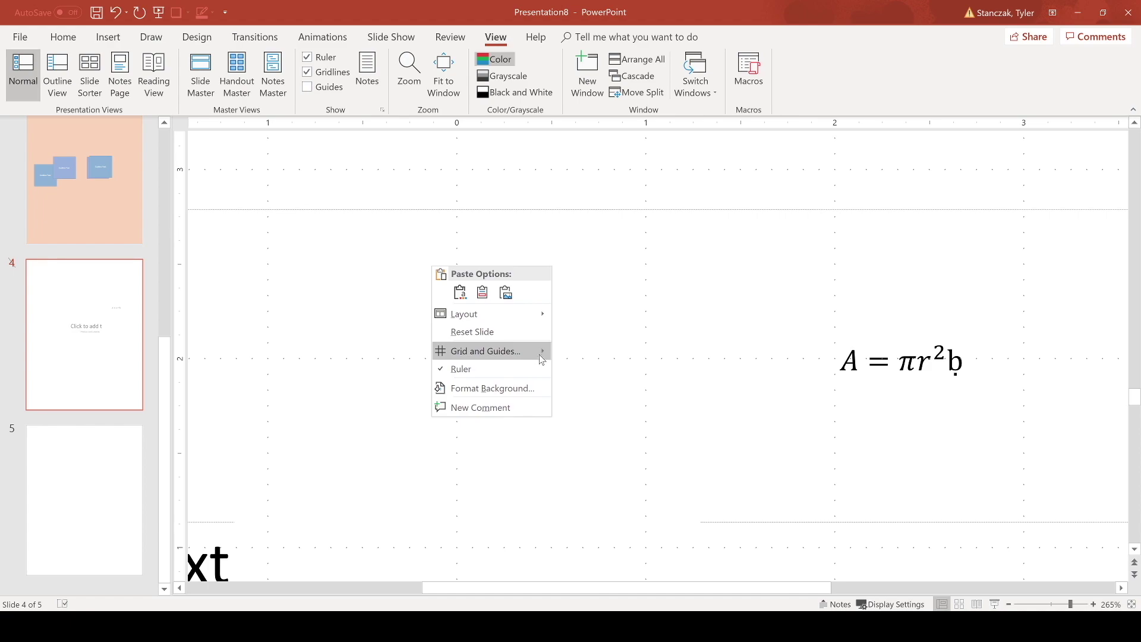
{"action": "mouse_move", "coordinate": [542, 359]}
{"action": "left_click", "coordinate": [594, 355]}
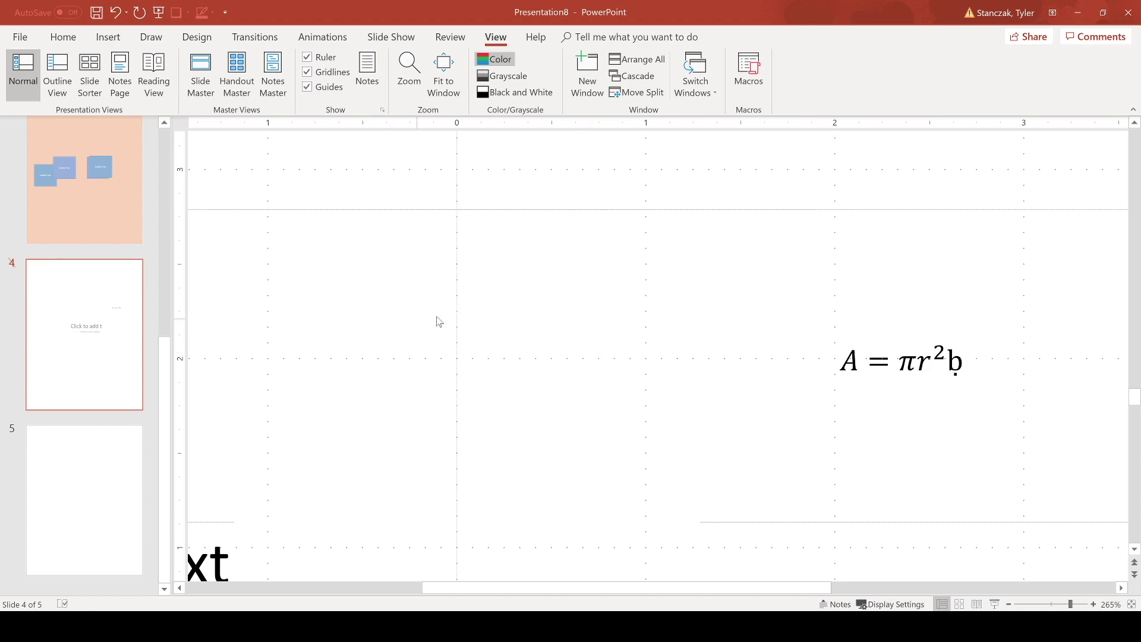
{"action": "right_click", "coordinate": [456, 322]}
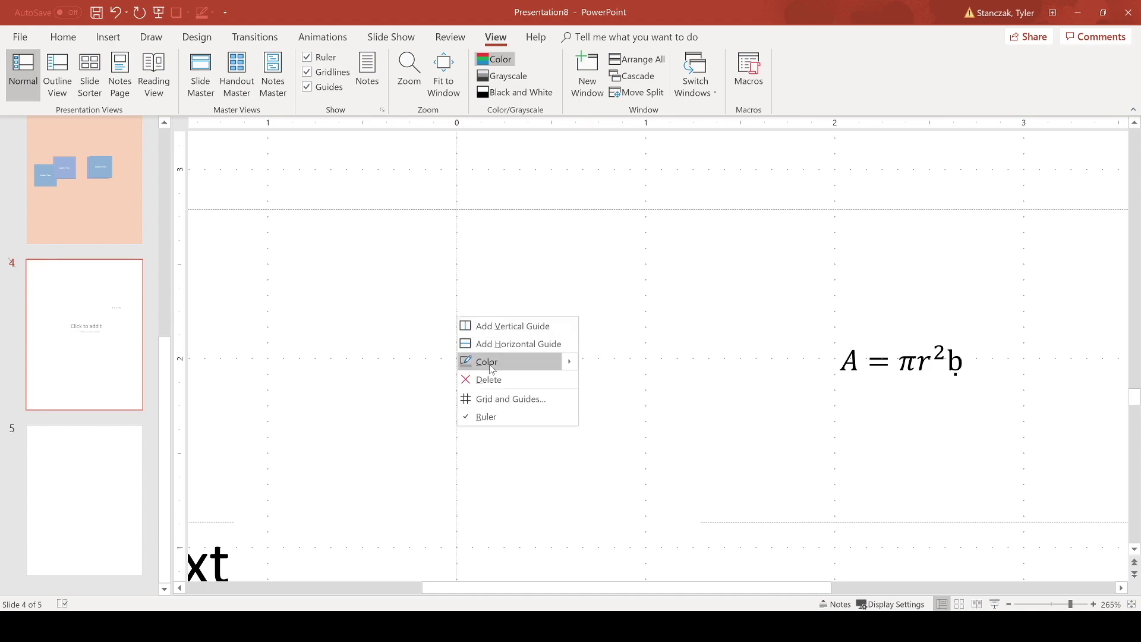
{"action": "key", "text": "Escape"}
{"action": "left_click_drag", "start_coordinate": [455, 283], "coordinate": [567, 300]}
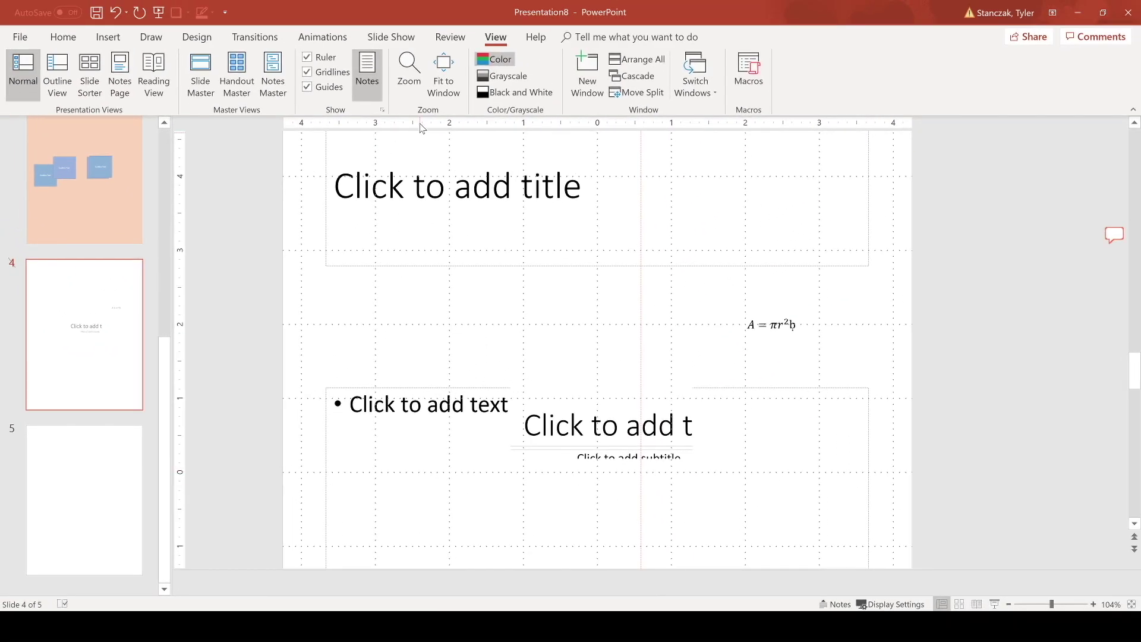
Zoom slide 4 to 400%, then fit the whole slide back in the window
{"action": "left_click", "coordinate": [409, 71]}
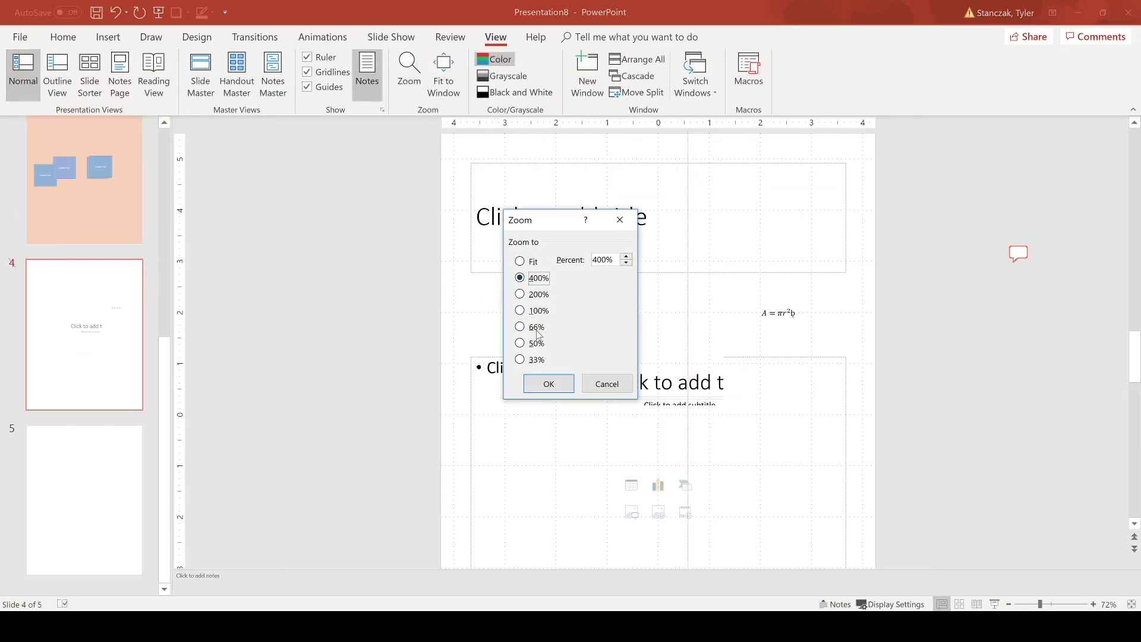
{"action": "left_click", "coordinate": [545, 384]}
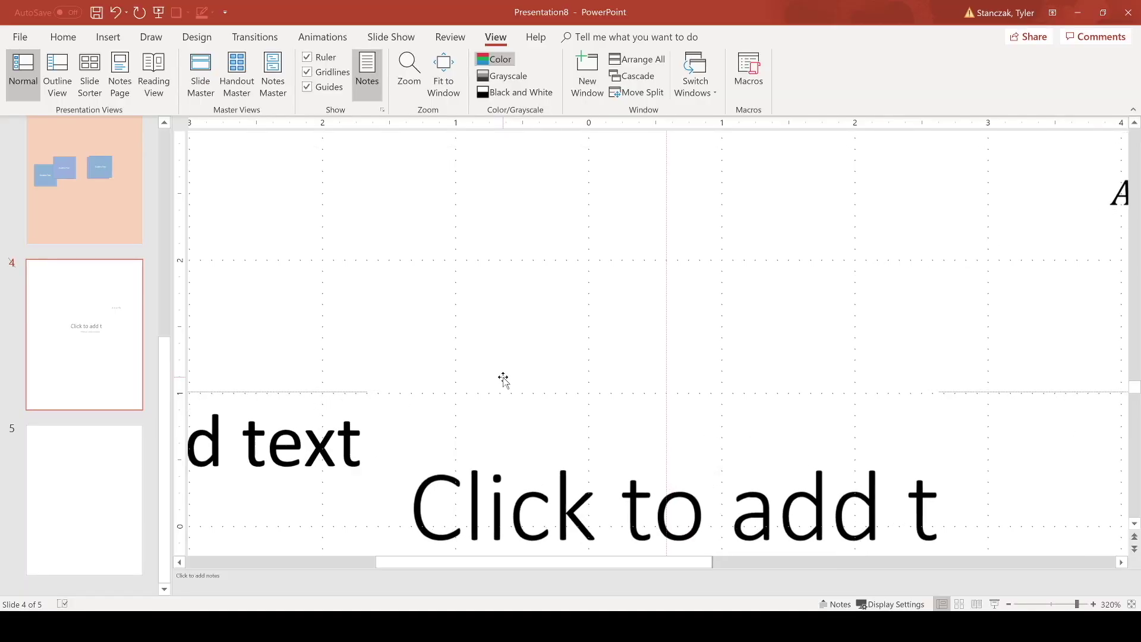
{"action": "scroll", "coordinate": [503, 379], "scroll_direction": "down", "scroll_amount": 5}
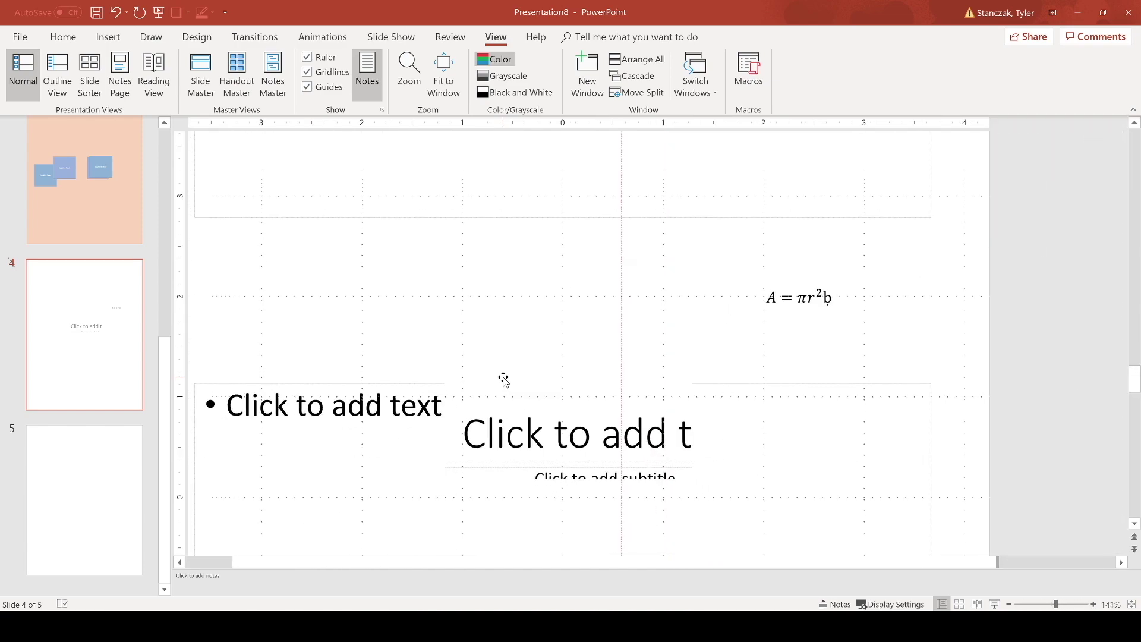
{"action": "left_click", "coordinate": [446, 60]}
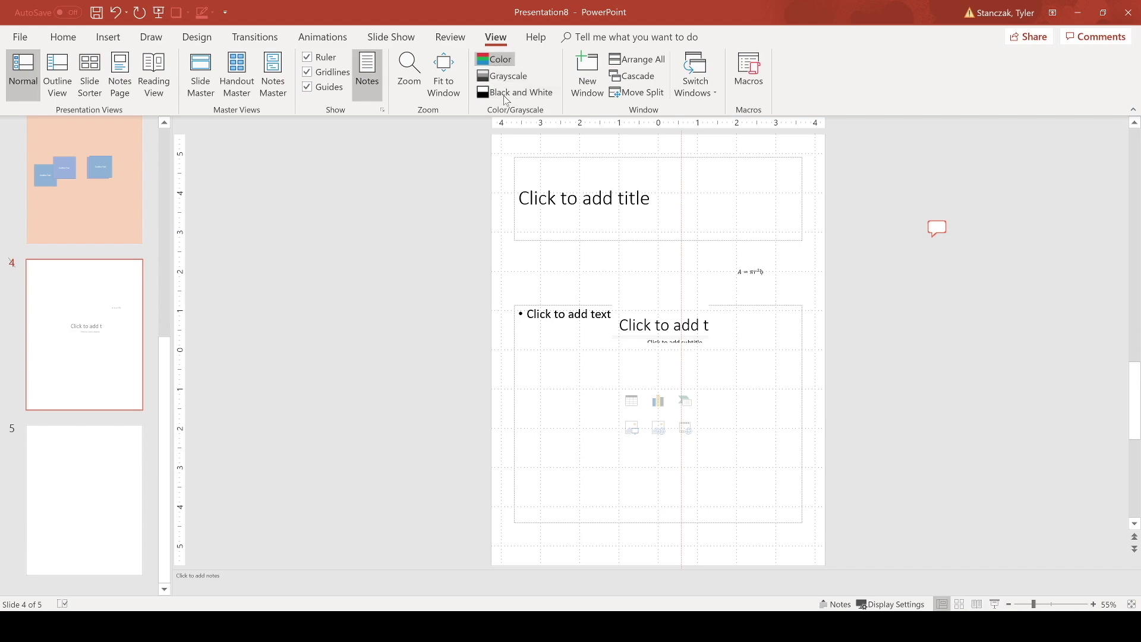
Preview the slides in grayscale, return to colour, and open Presentation8 in a second window
{"action": "left_click", "coordinate": [505, 76]}
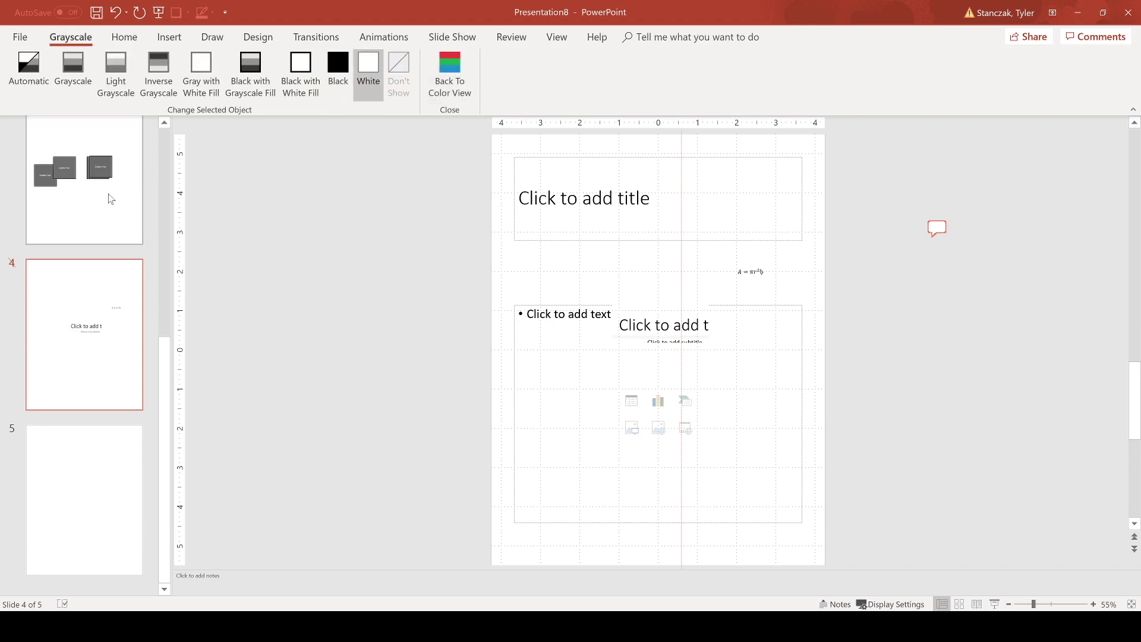
{"action": "left_click", "coordinate": [463, 66]}
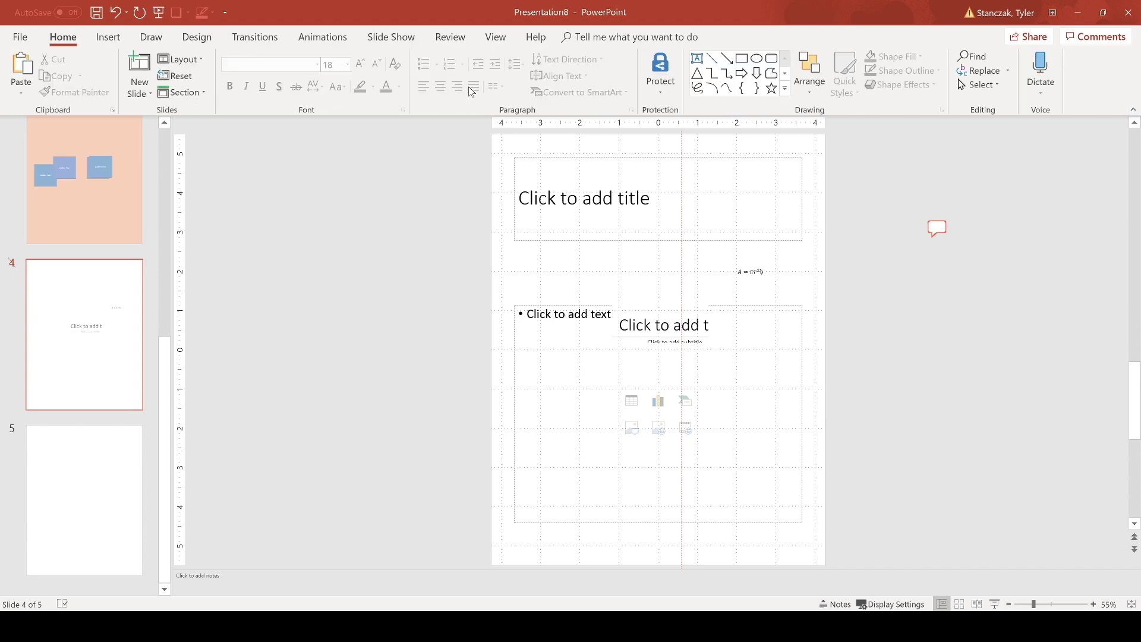
{"action": "left_click", "coordinate": [587, 80]}
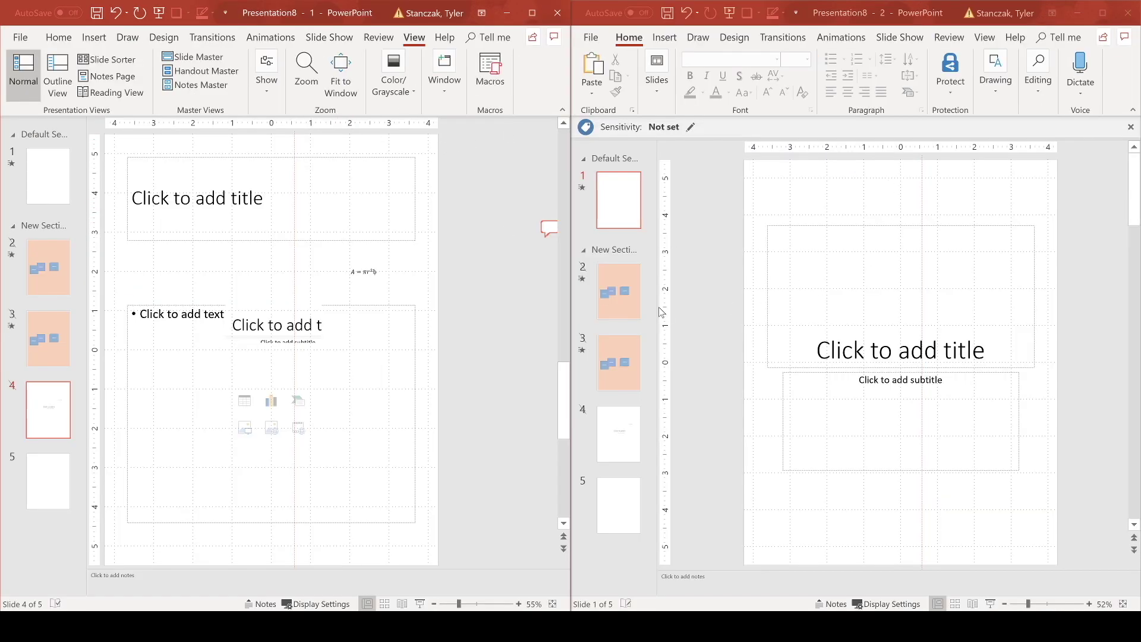
In the second window, drag a Cookies Text box on slide 2 up and to the right
{"action": "left_click", "coordinate": [619, 288]}
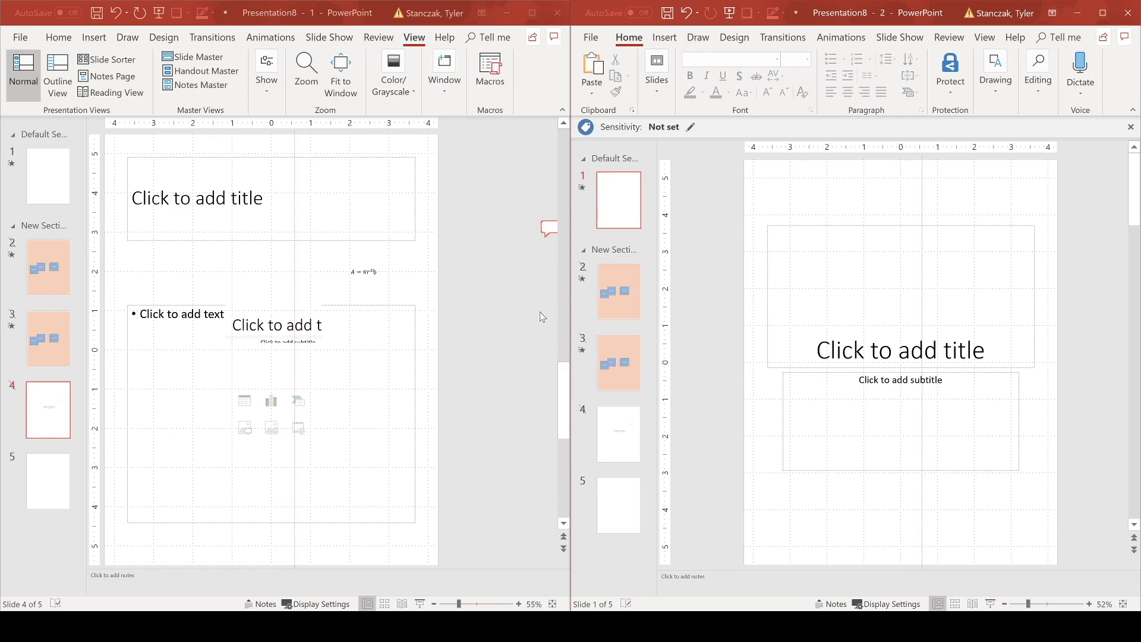
{"action": "left_click_drag", "start_coordinate": [856, 338], "coordinate": [919, 237]}
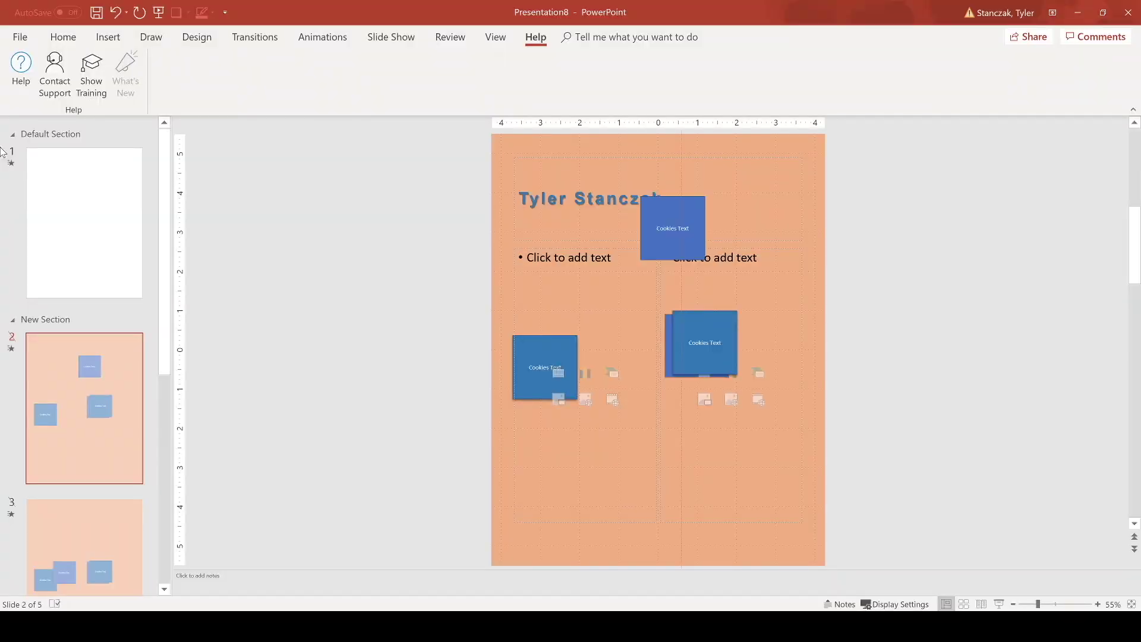
Open the Help pane and browse the Animations and multimedia articles
{"action": "left_click", "coordinate": [27, 75]}
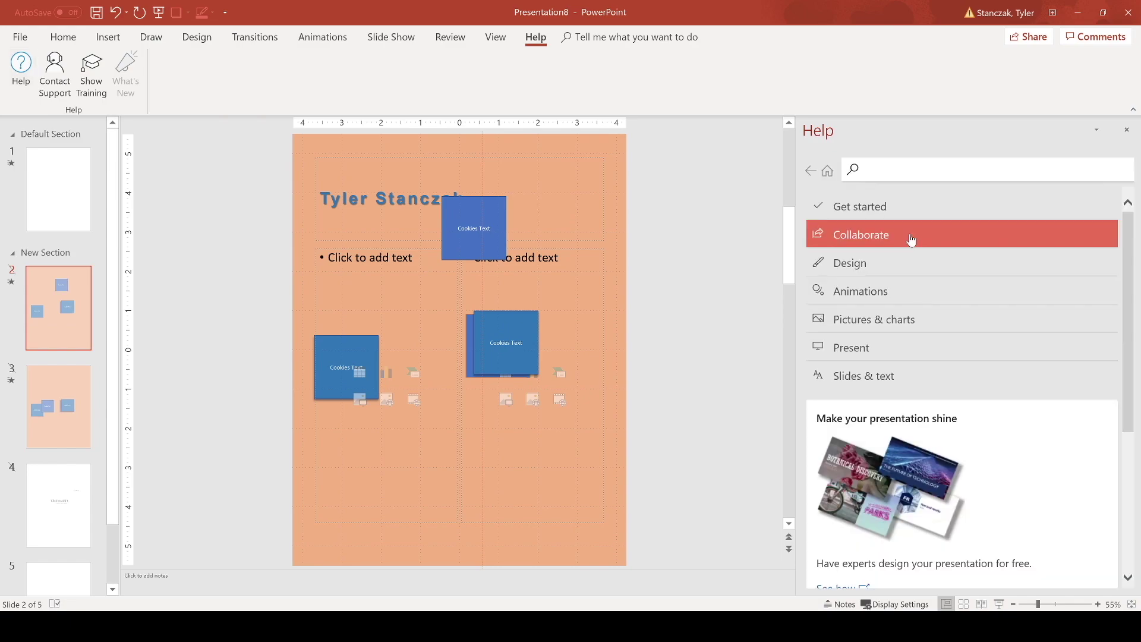
{"action": "left_click", "coordinate": [891, 291]}
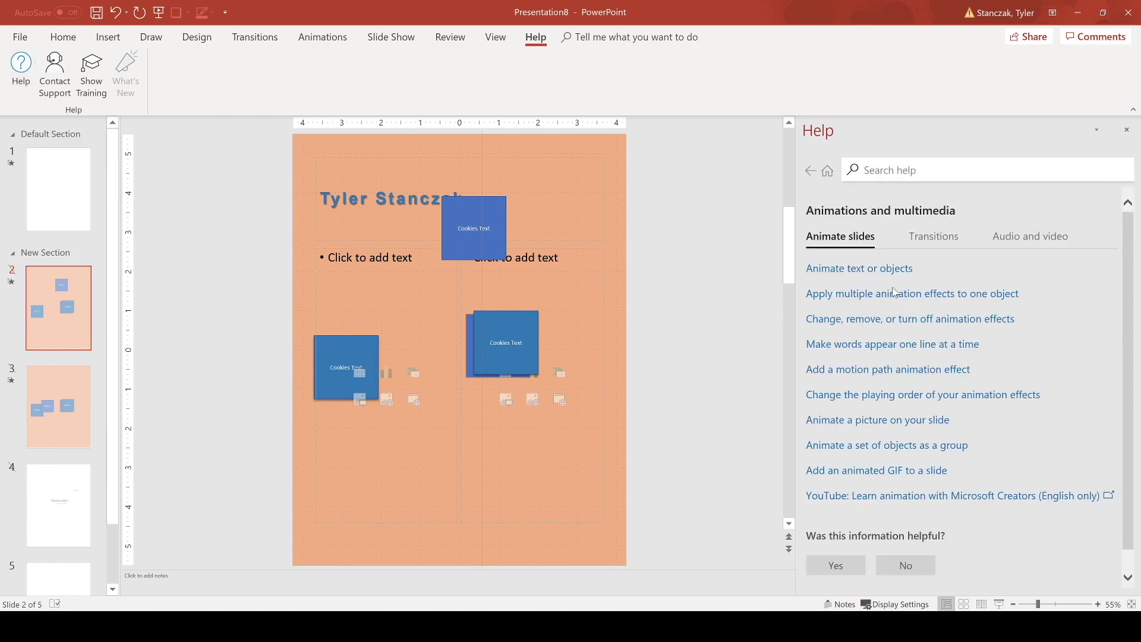
{"action": "scroll", "coordinate": [846, 411], "scroll_direction": "down", "scroll_amount": 1}
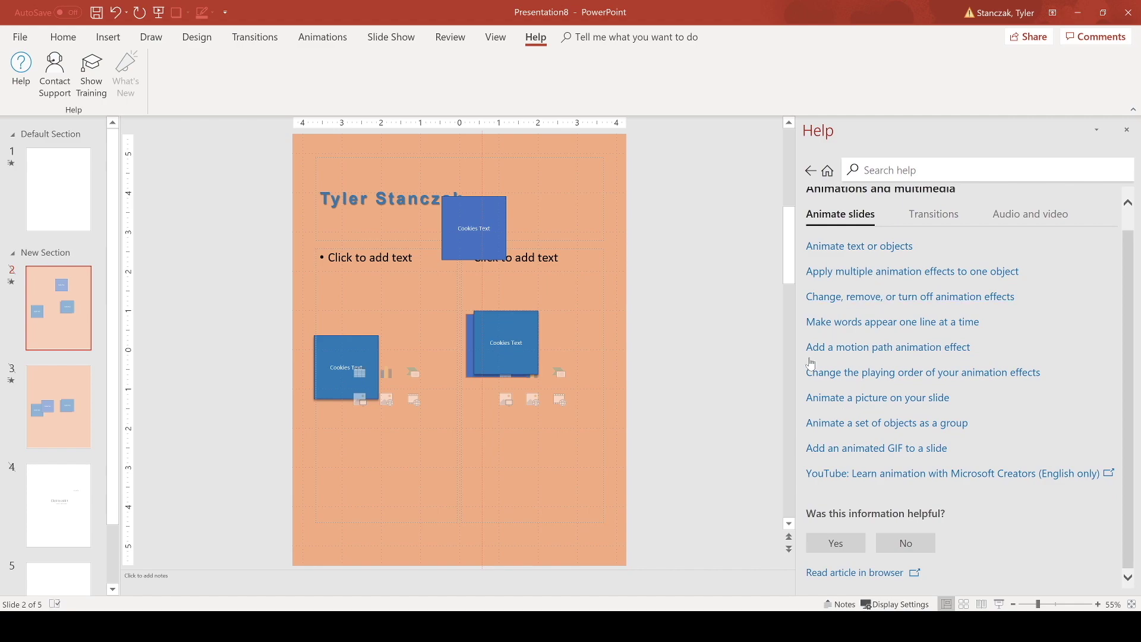